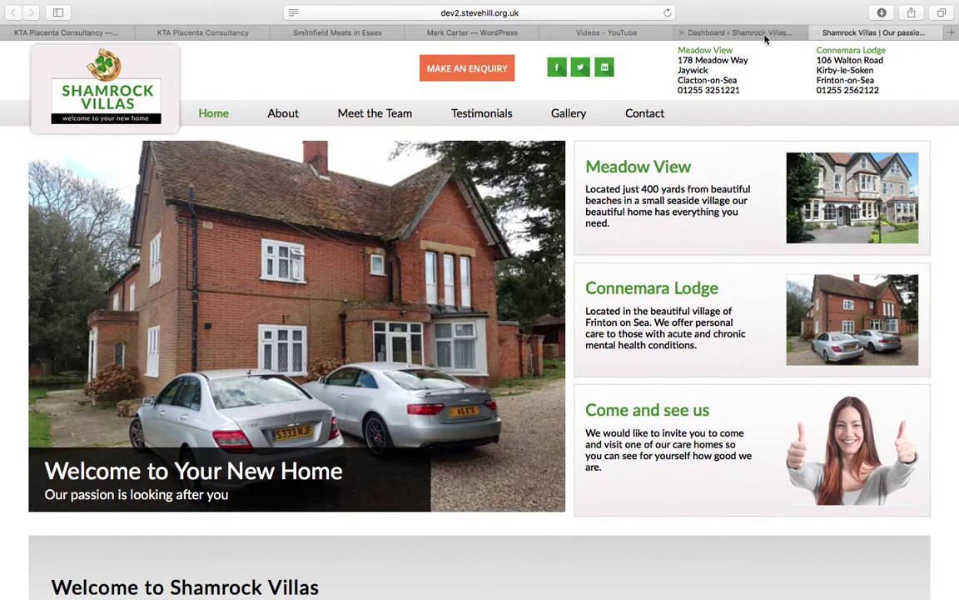
Step: Return to the Shamrock Villas dashboard and open Custom Setting > Social Media
left_click(766, 37)
left_click(841, 34)
left_click(744, 32)
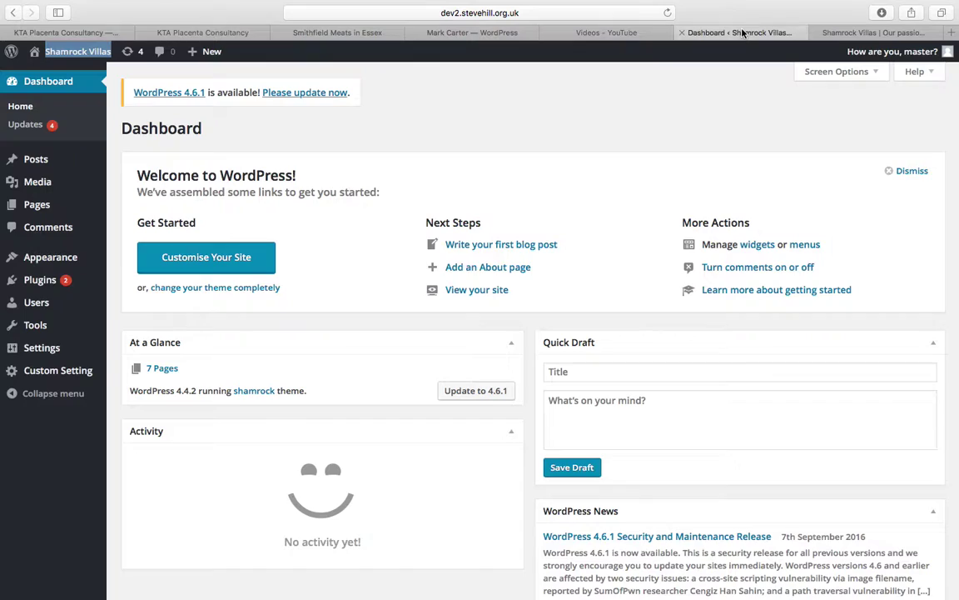
mouse_move(72, 382)
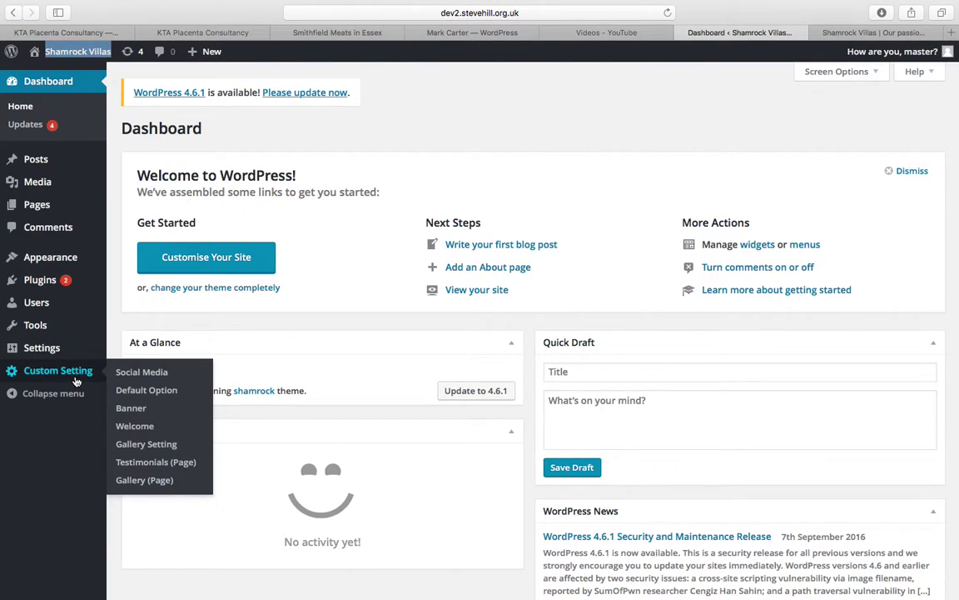
left_click(123, 373)
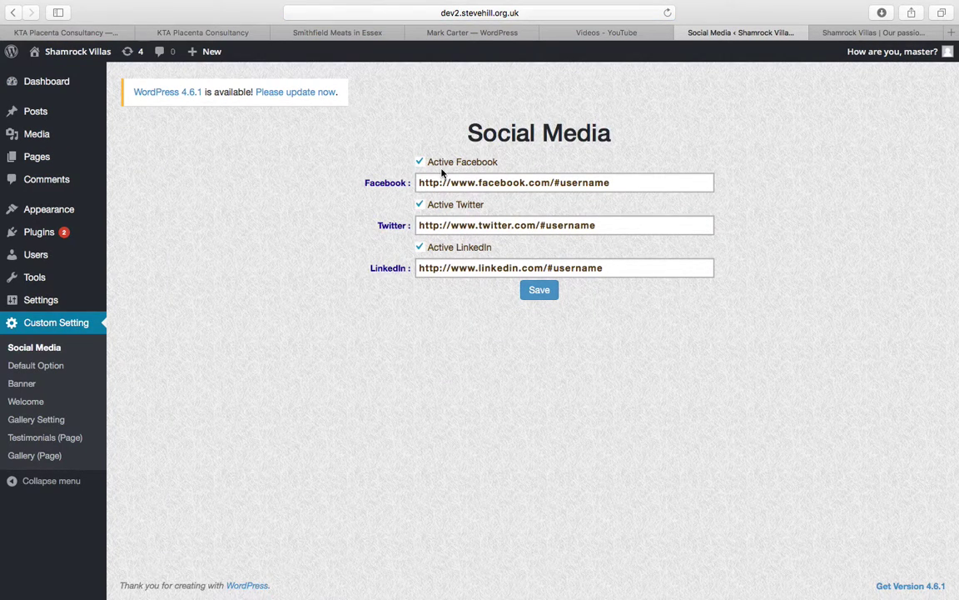
Step: Check the Facebook profile address against the live homepage, then open the Default Option settings
left_click_drag(612, 182, 425, 179)
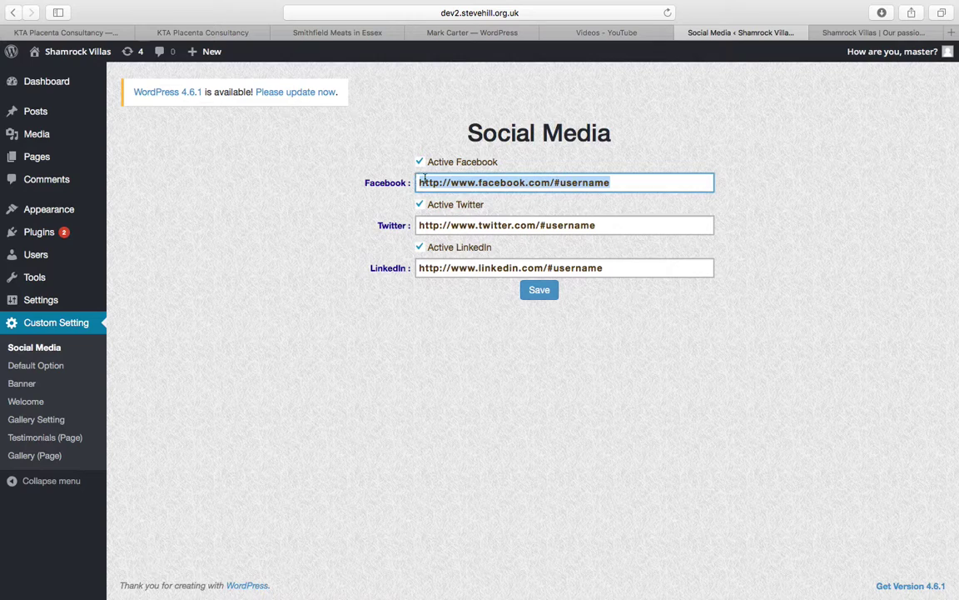
left_click(841, 32)
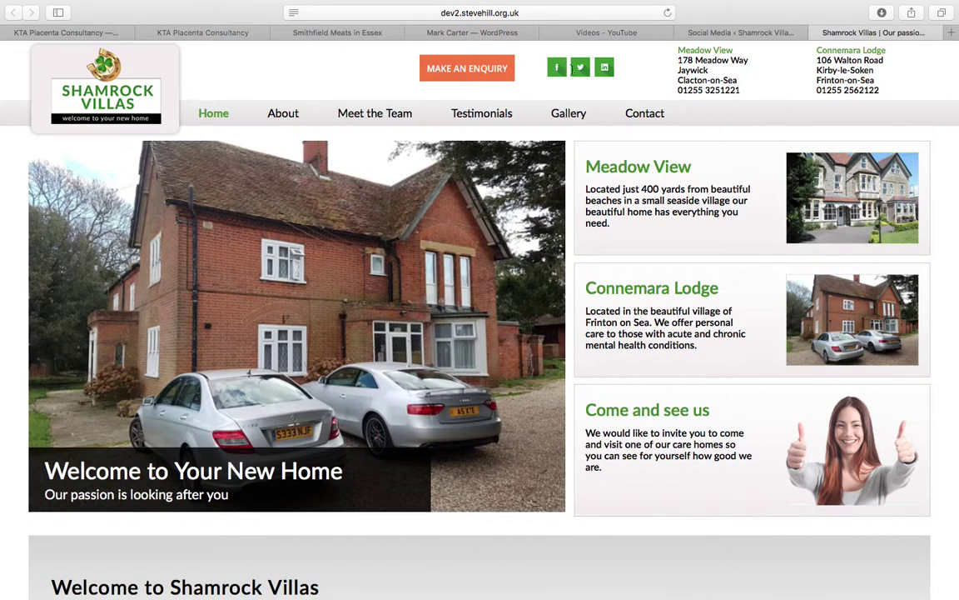
left_click(699, 33)
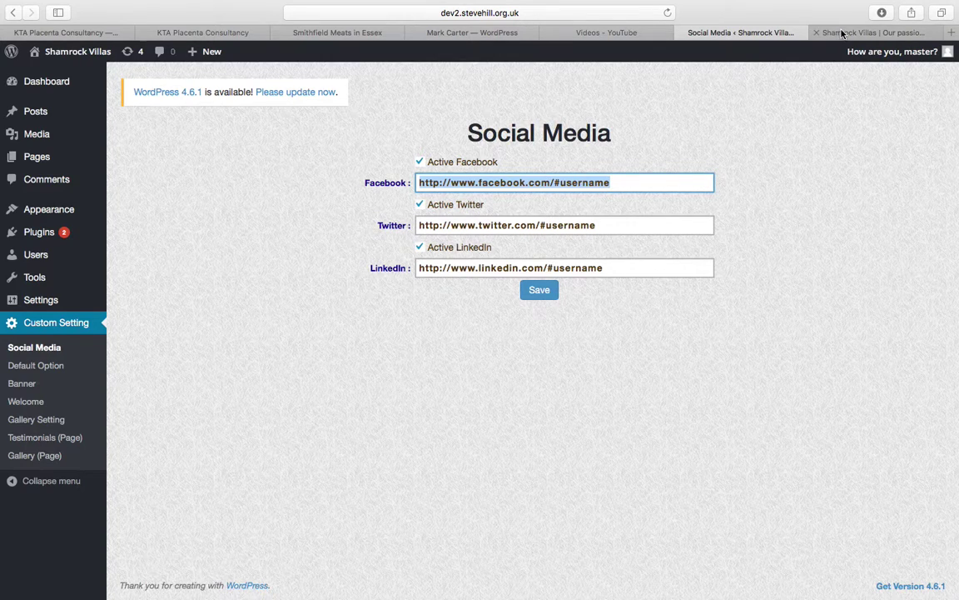
left_click(875, 33)
left_click(763, 33)
left_click(63, 366)
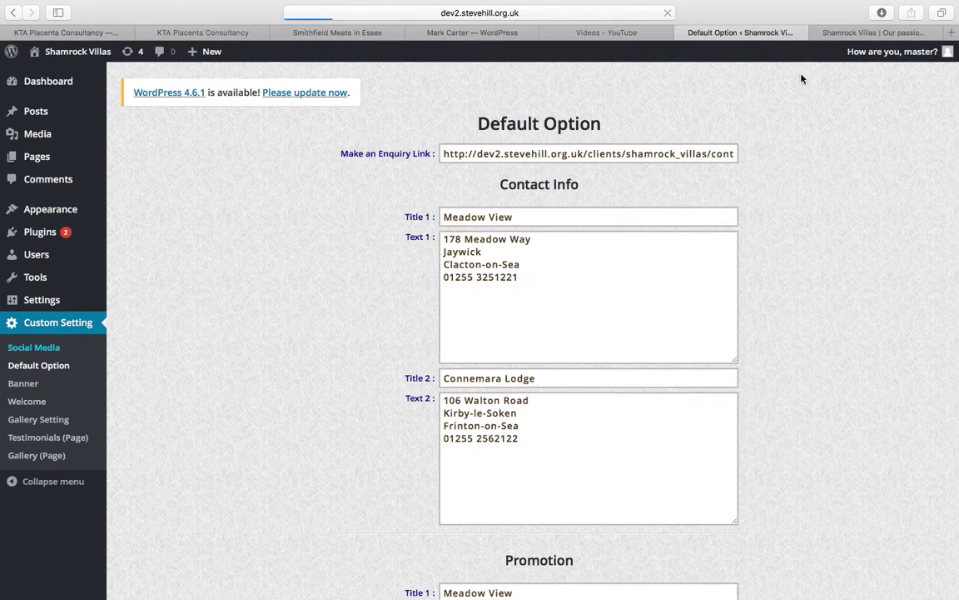
left_click(902, 34)
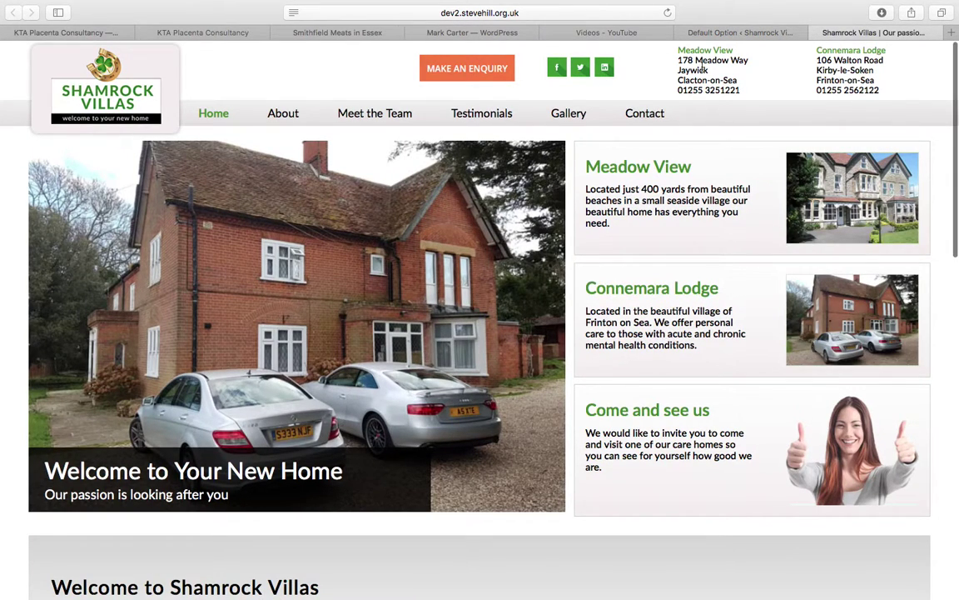
left_click(676, 33)
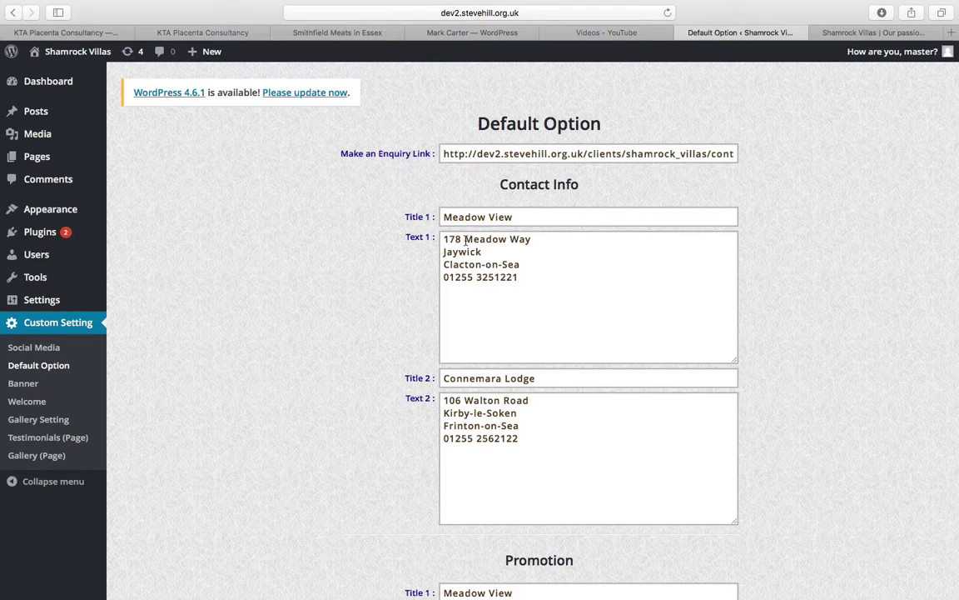
scroll(600, 375, "down", 10)
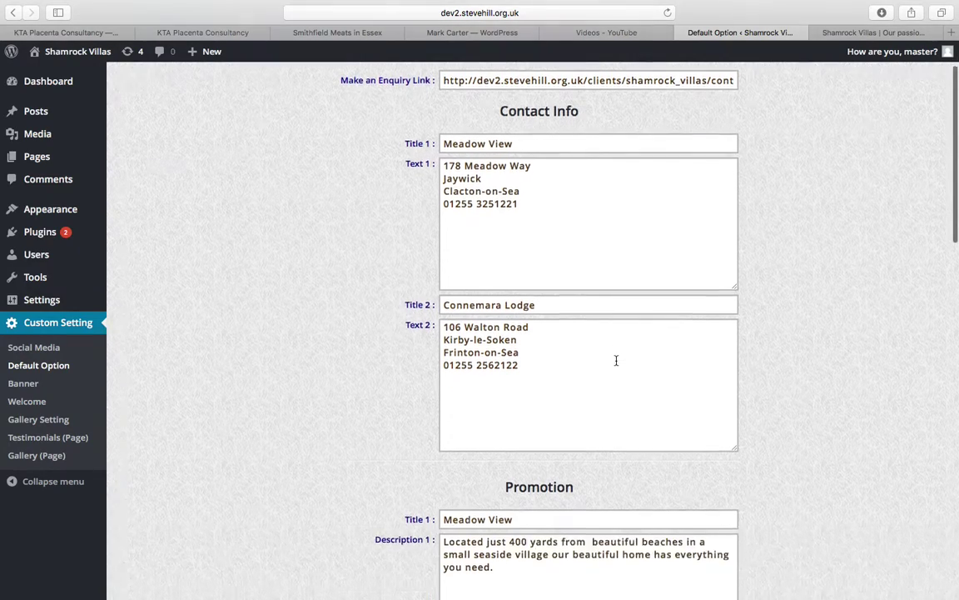
left_click(839, 34)
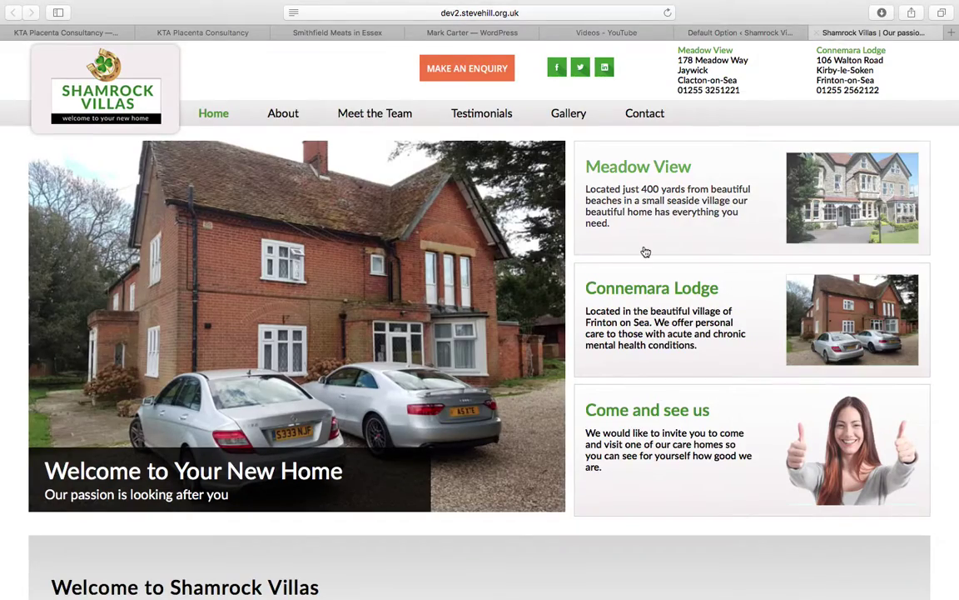
scroll(643, 251, "down", 1)
left_click(747, 33)
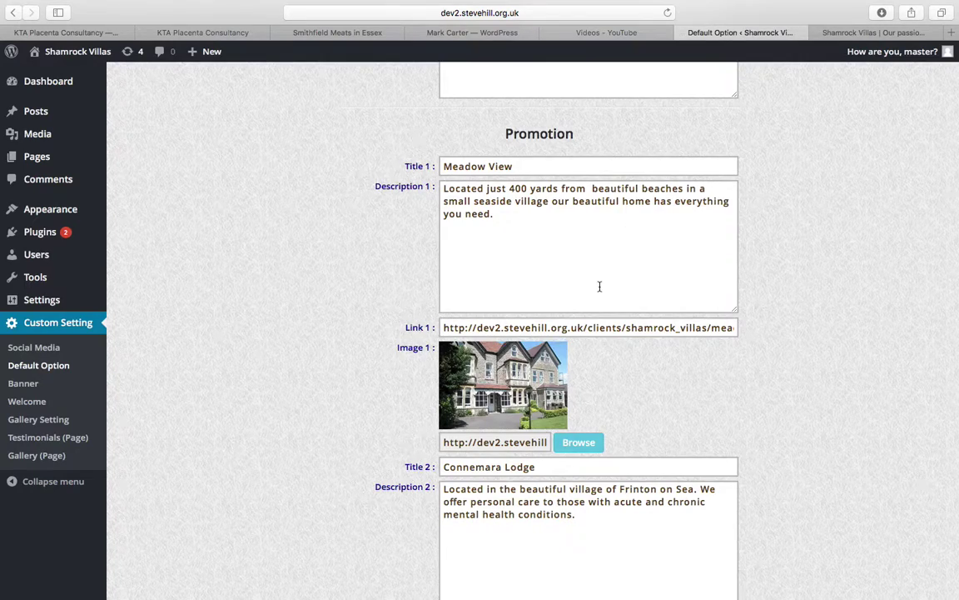
scroll(599, 287, "up", 1)
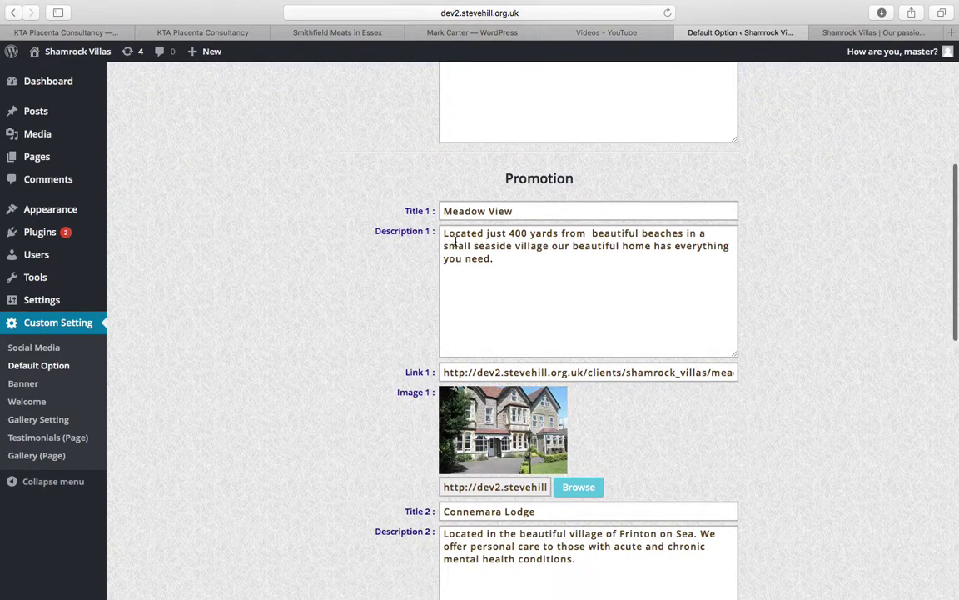
left_click(850, 33)
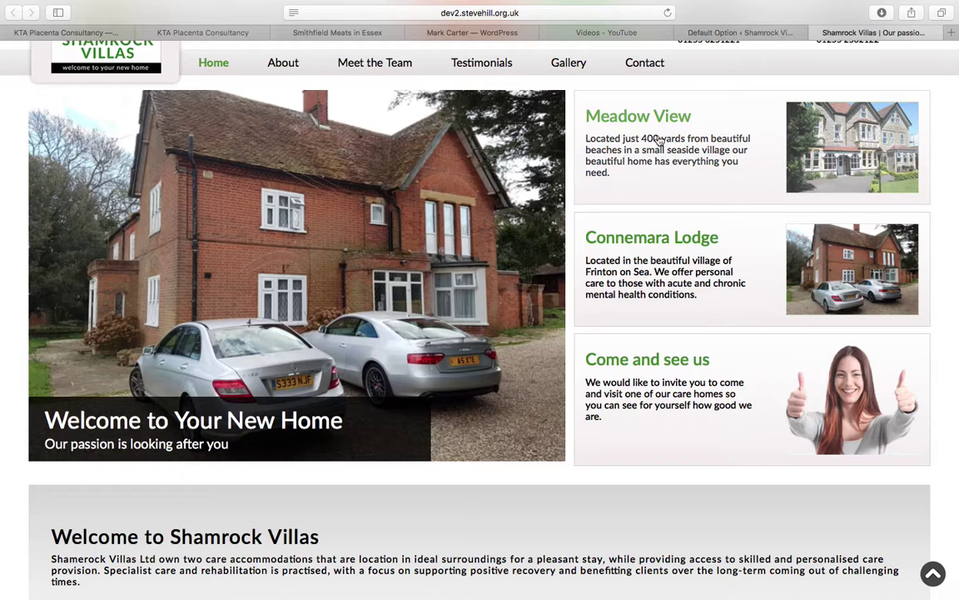
left_click(754, 33)
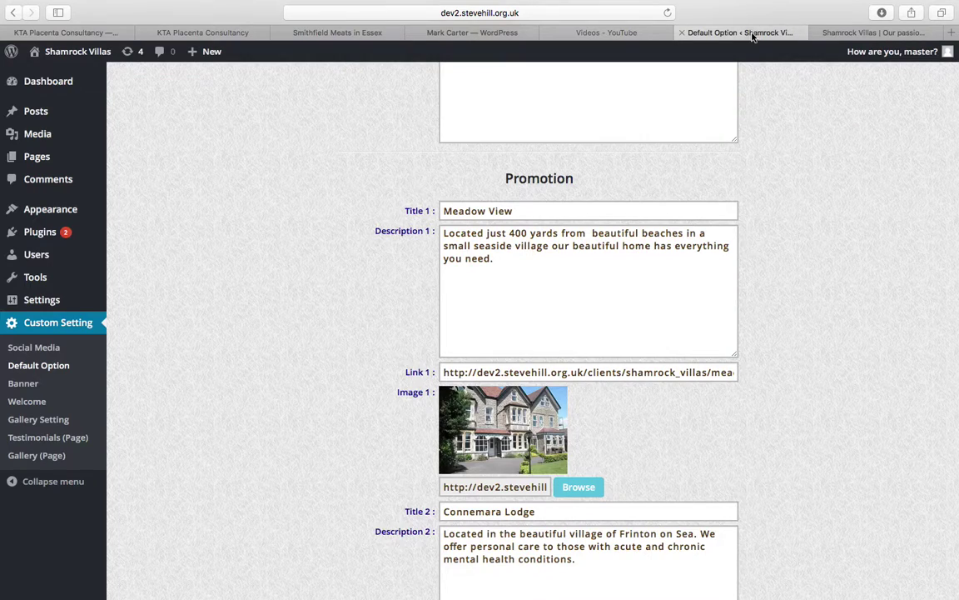
left_click(856, 33)
left_click(738, 43)
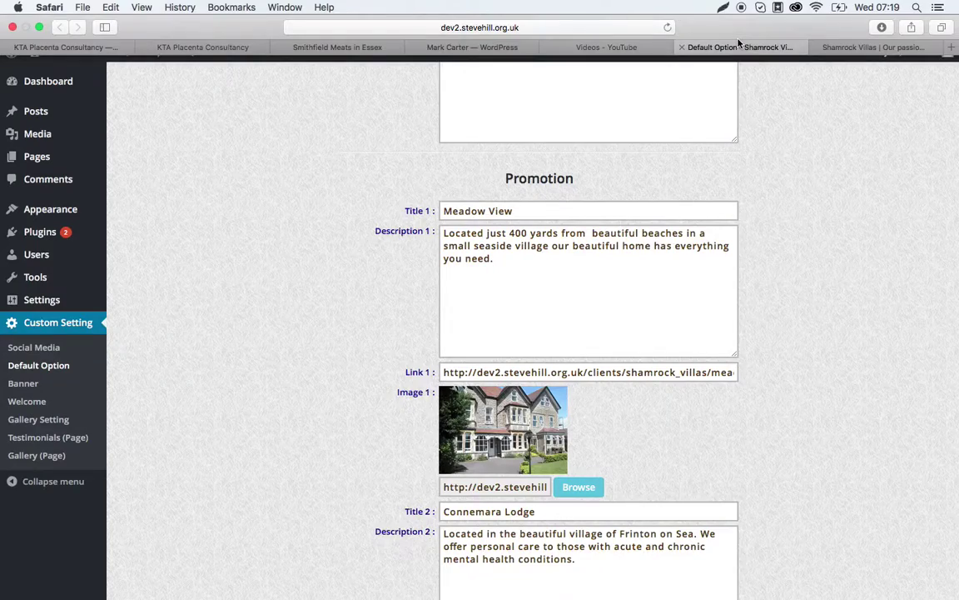
scroll(625, 259, "down", 5)
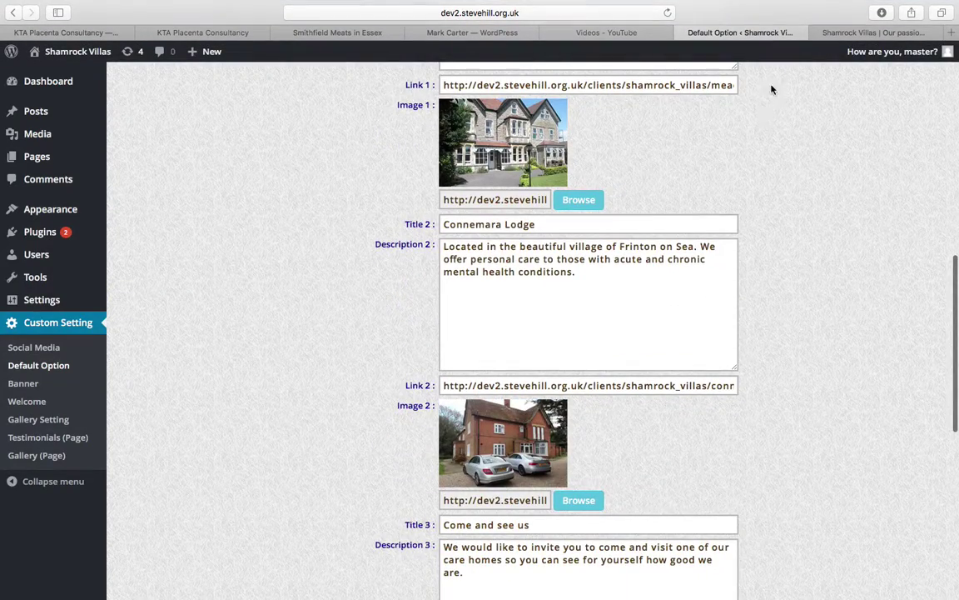
Step: Review the Link 3 address and compare the Homepage Testimonials with the live site
scroll(771, 89, "down", 7)
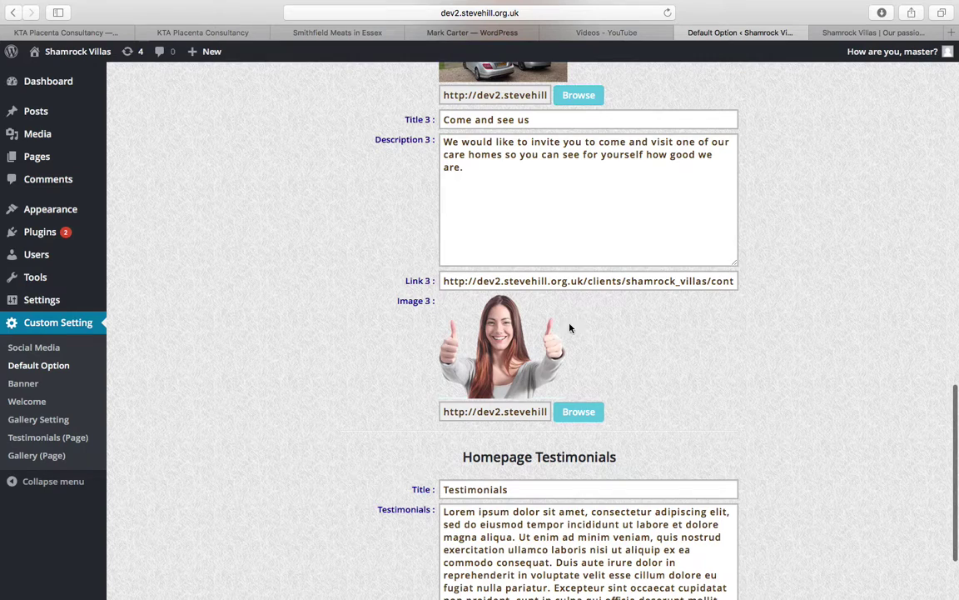
scroll(535, 344, "up", 2)
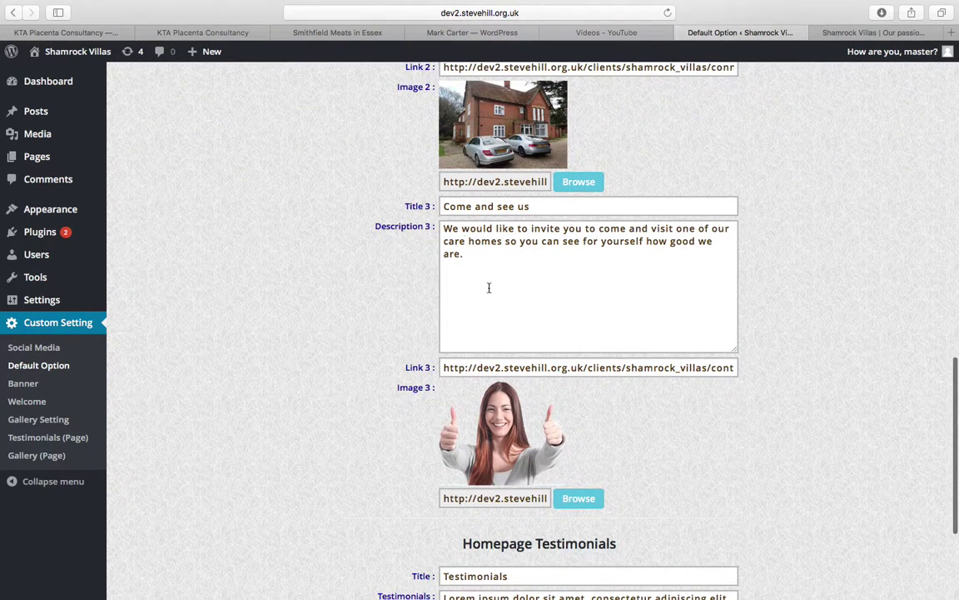
left_click_drag(457, 367, 707, 379)
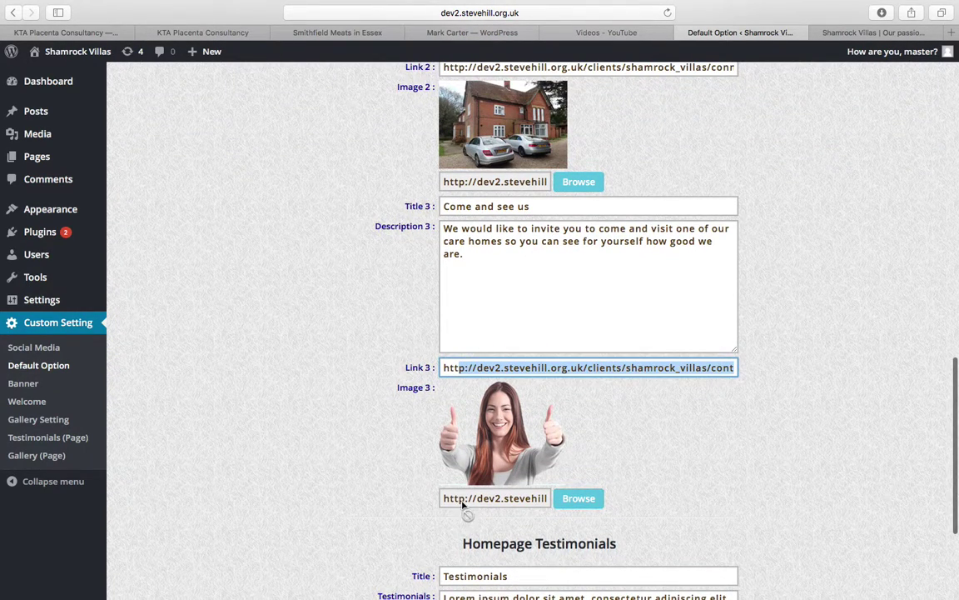
scroll(536, 442, "down", 4)
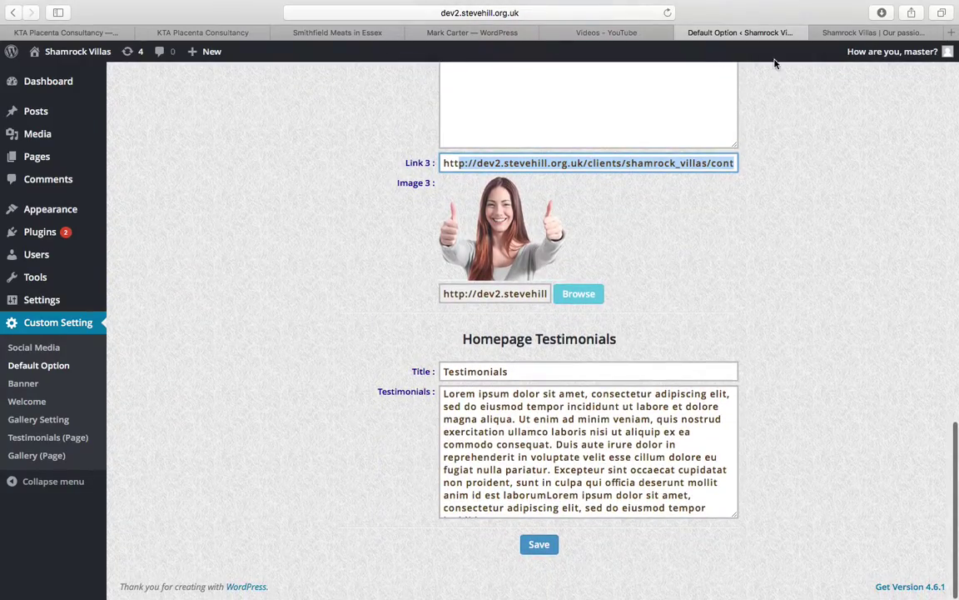
left_click(847, 34)
scroll(638, 328, "down", 10)
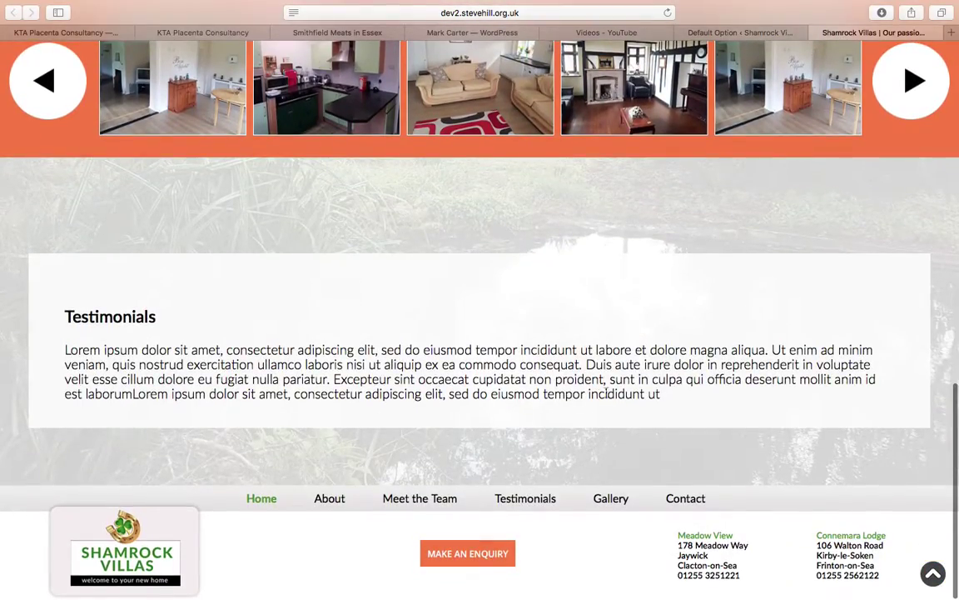
left_click(681, 31)
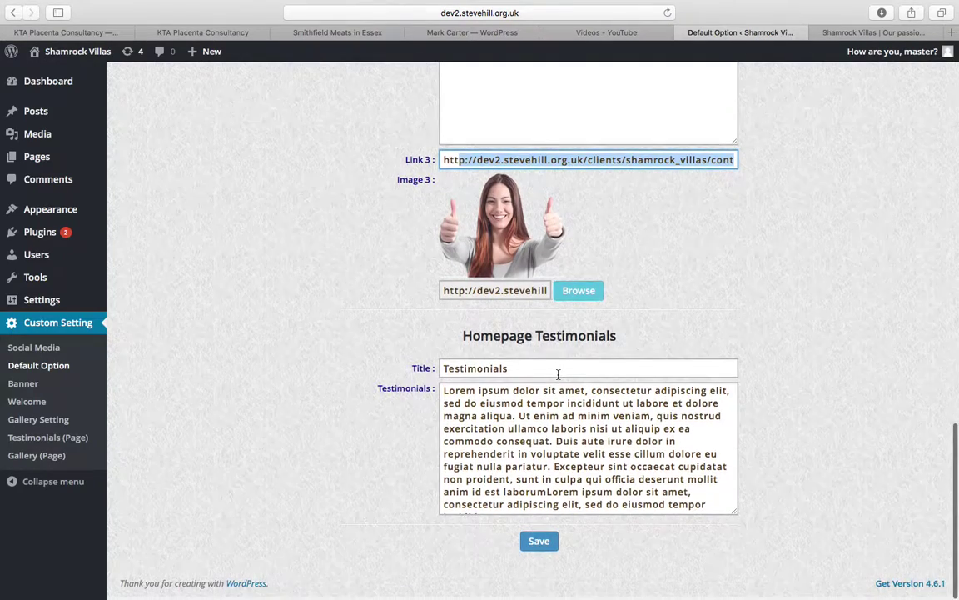
Step: Inspect the testimonials text, save the Default Option settings, and open Banner
left_click_drag(467, 371, 574, 370)
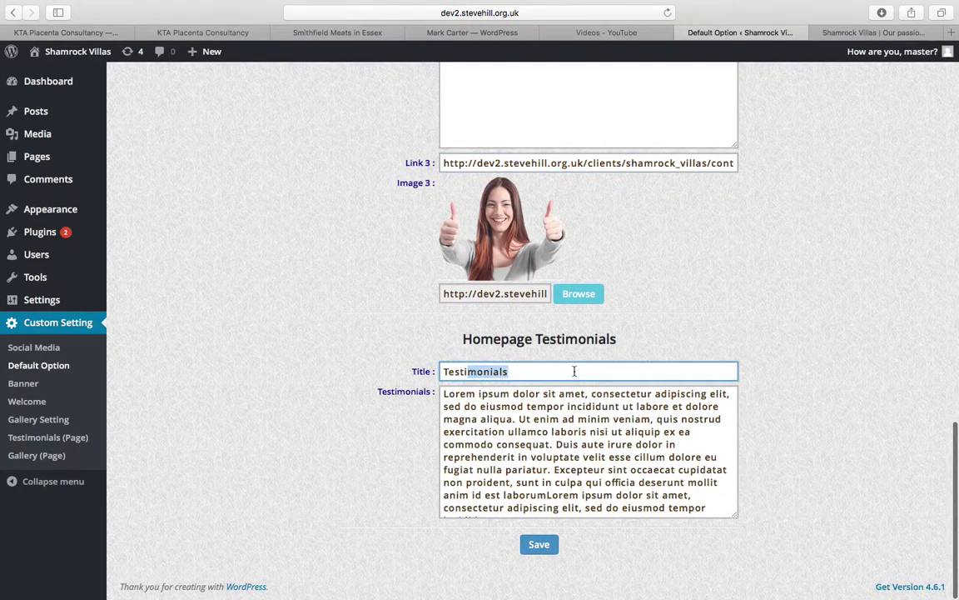
left_click(695, 496)
key("super+a")
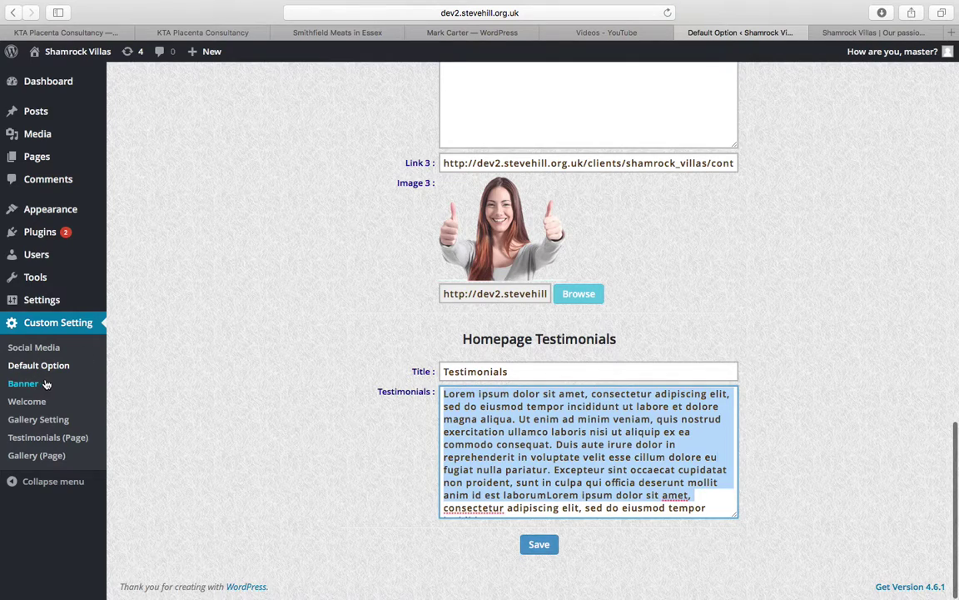
left_click(626, 468)
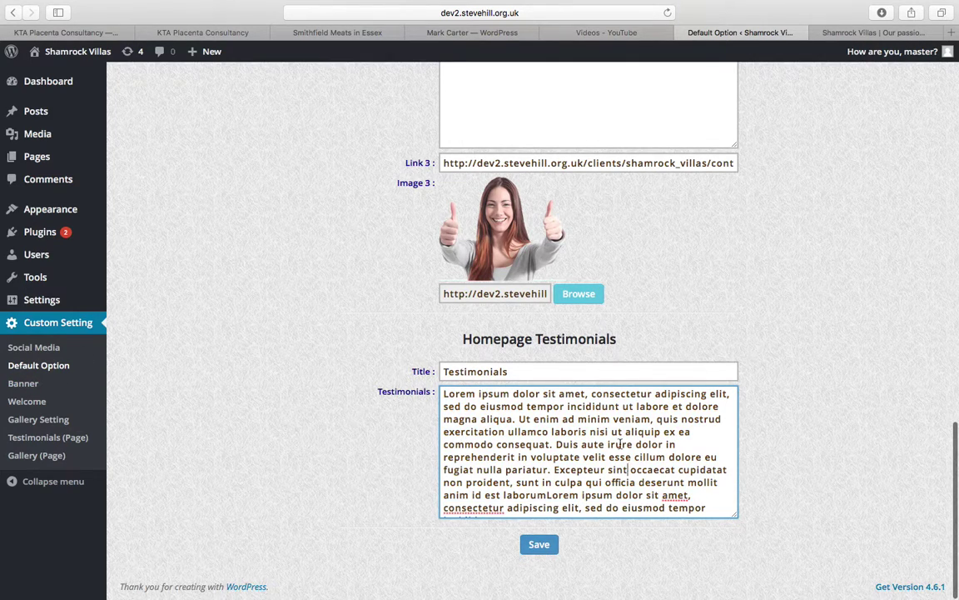
left_click(541, 550)
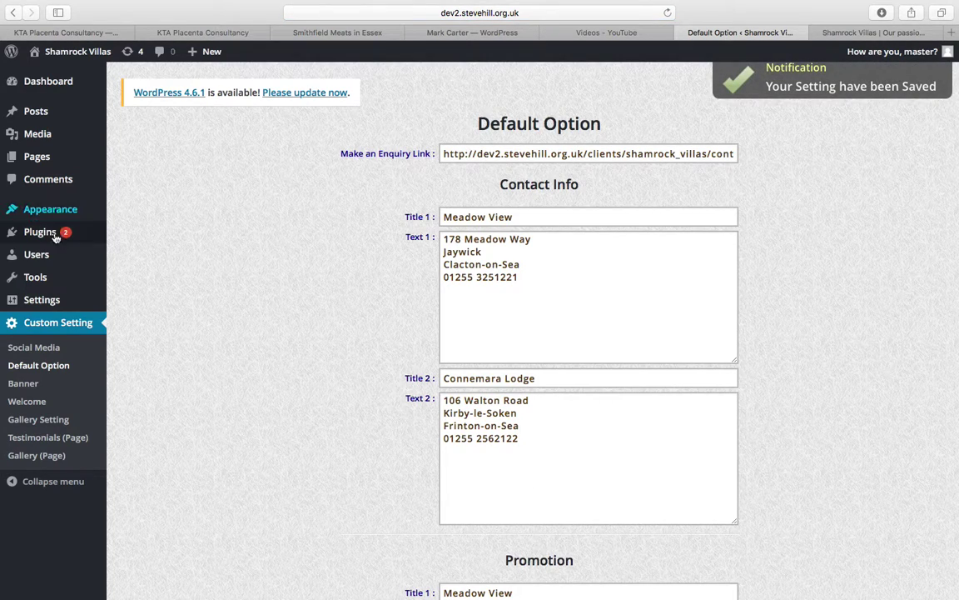
left_click(44, 394)
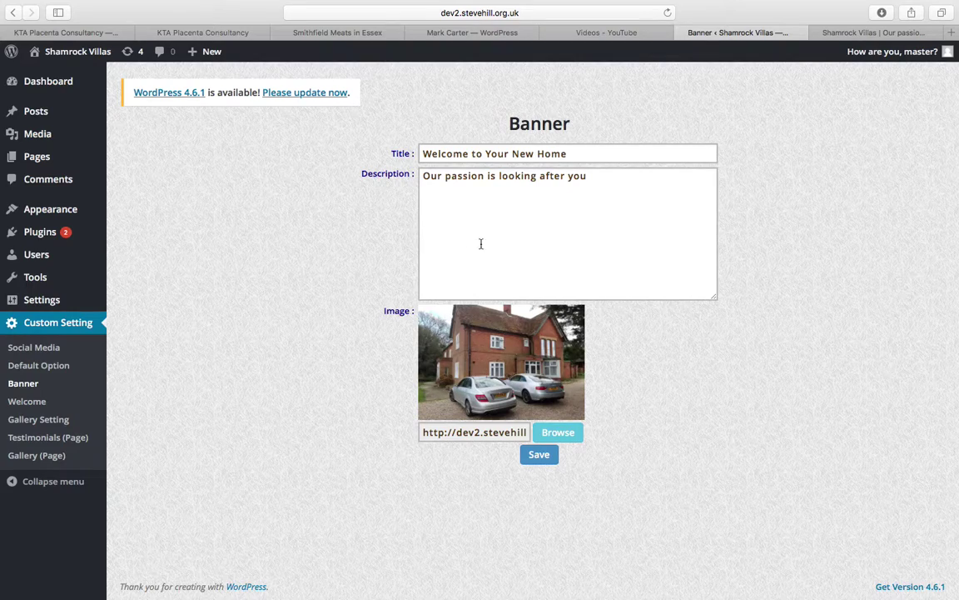
Step: Compare the 'Welcome to Your New Home' banner with the live homepage and select its Image URL
left_click(874, 33)
scroll(275, 315, "up", 10)
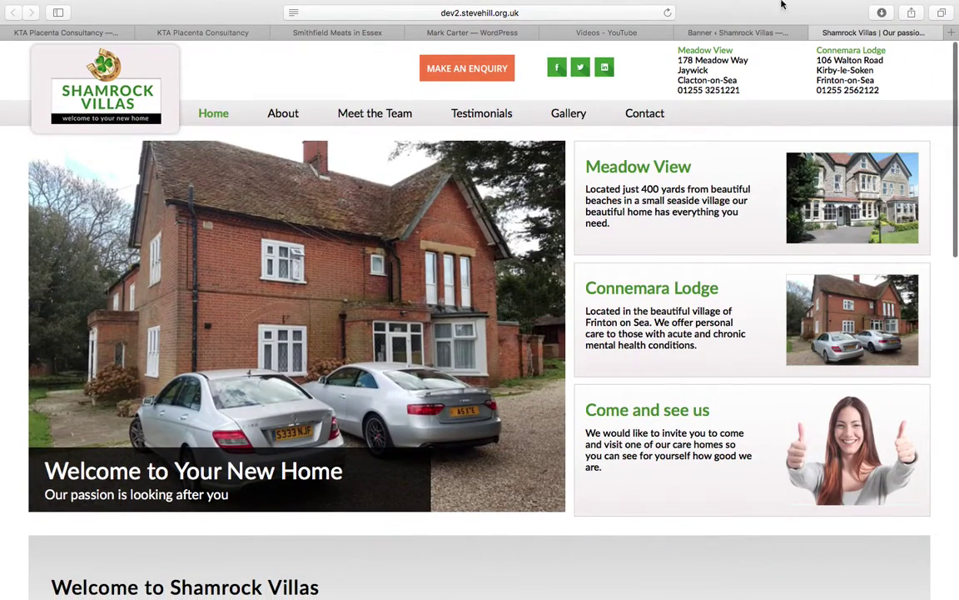
left_click(749, 34)
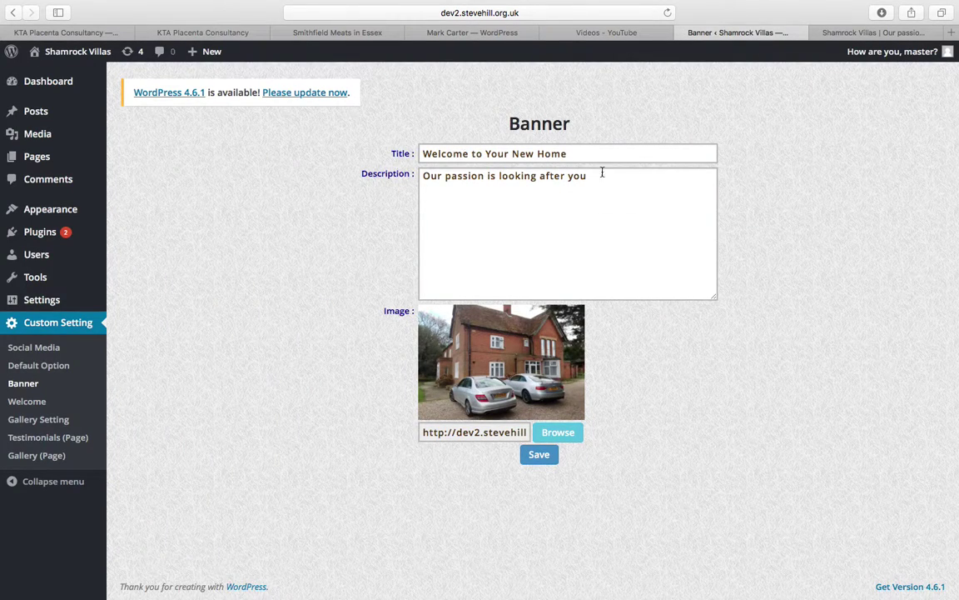
left_click(820, 32)
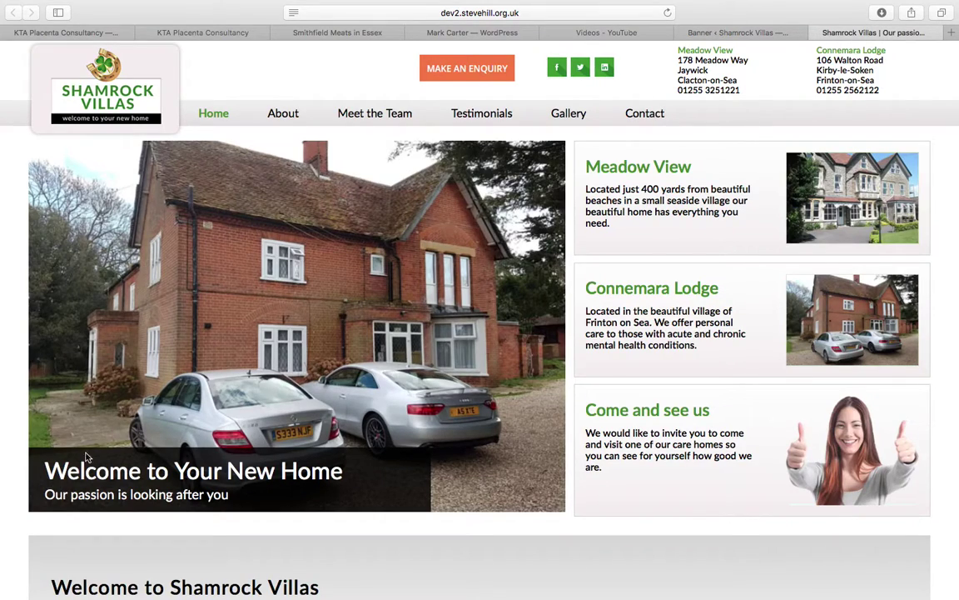
left_click(712, 33)
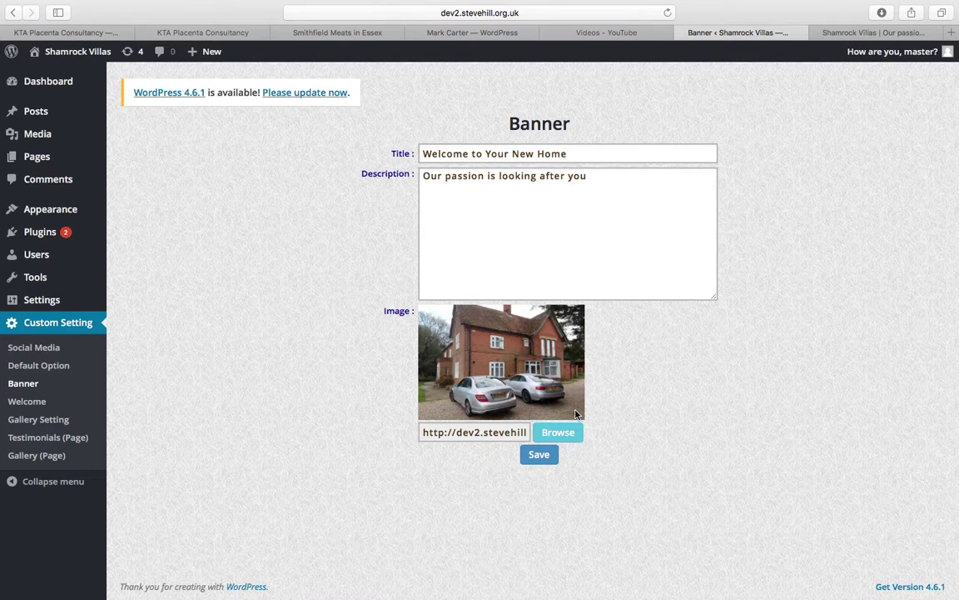
left_click(505, 432)
triple_click(505, 432)
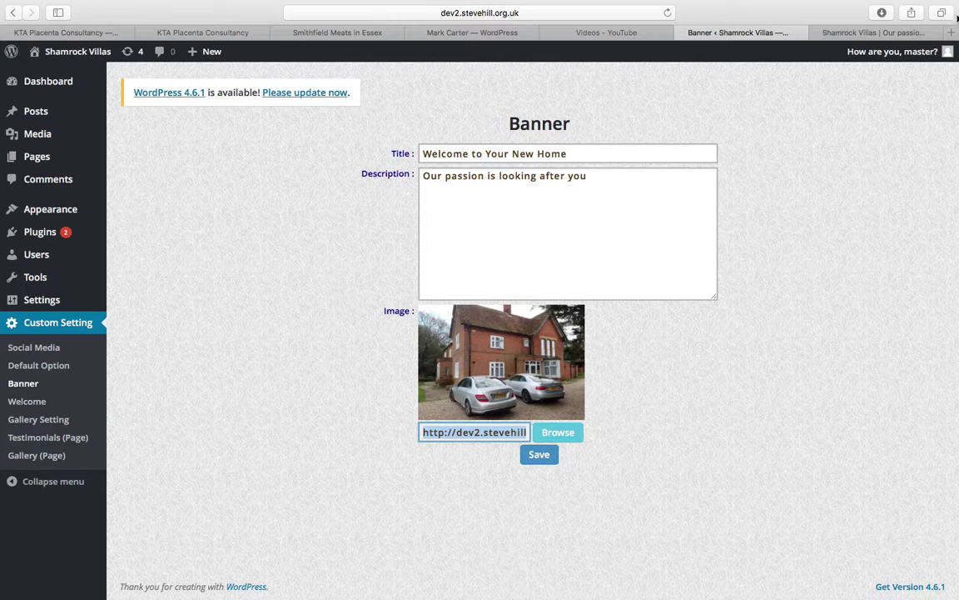
Step: Open New-Home-Page-Image.jpg in its own tab, copy the photo, then close that tab
key("super+t")
type("http://dev2.stevehill.org.uk/clients/shamrock_villas/wp-content/uploads/2016/09/New-Home-Page-Image.jpg")
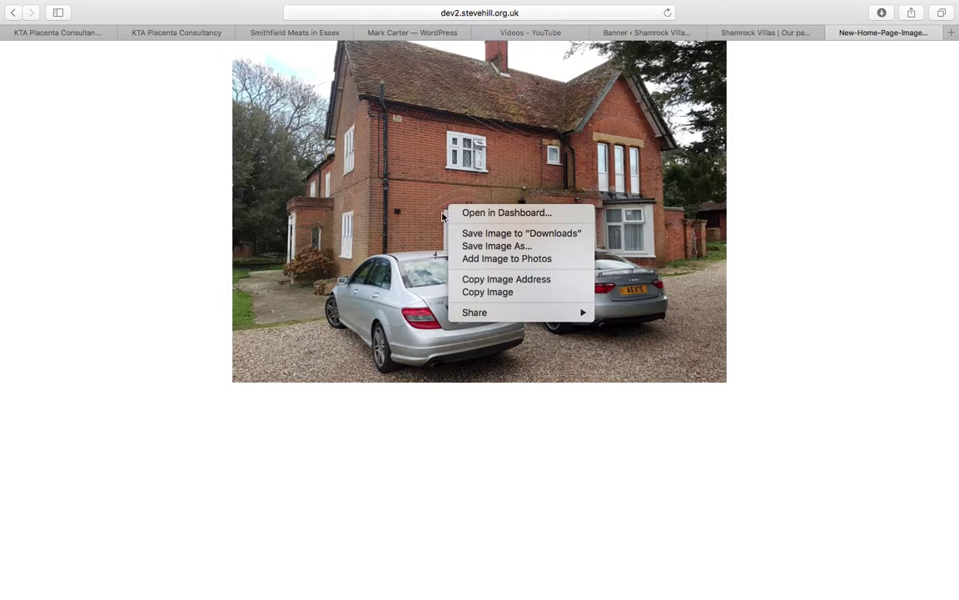
left_click(487, 291)
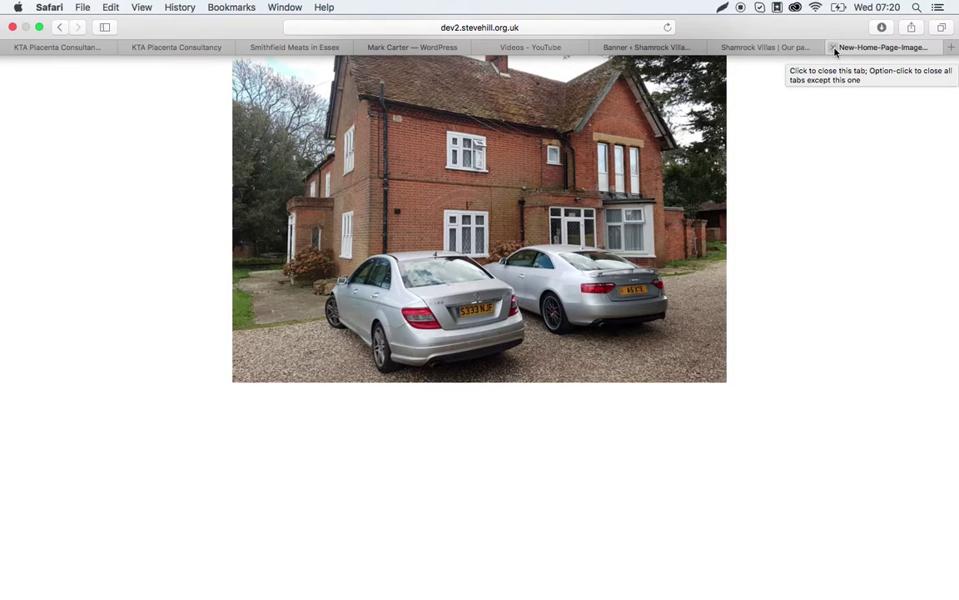
left_click(835, 47)
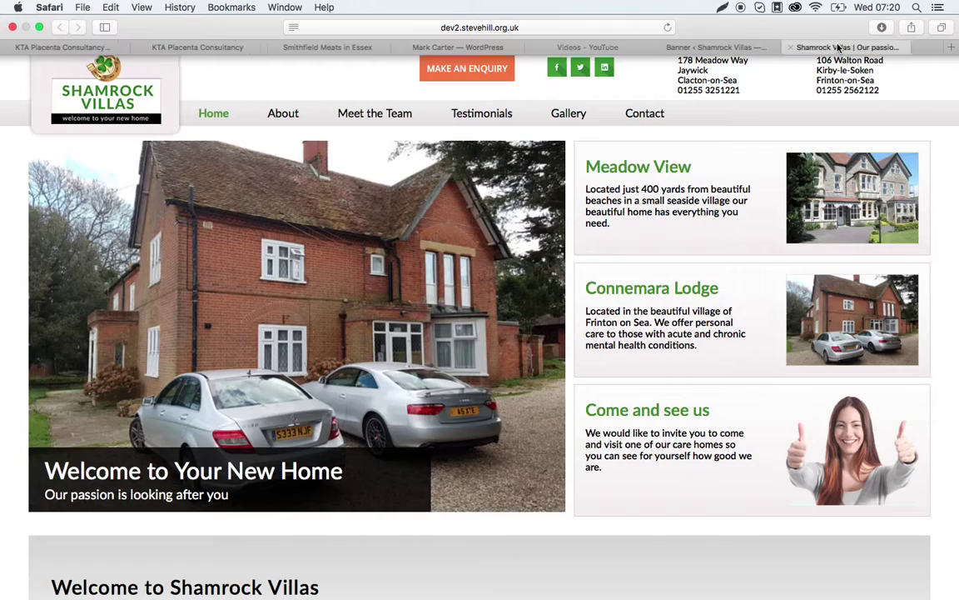
left_click(743, 49)
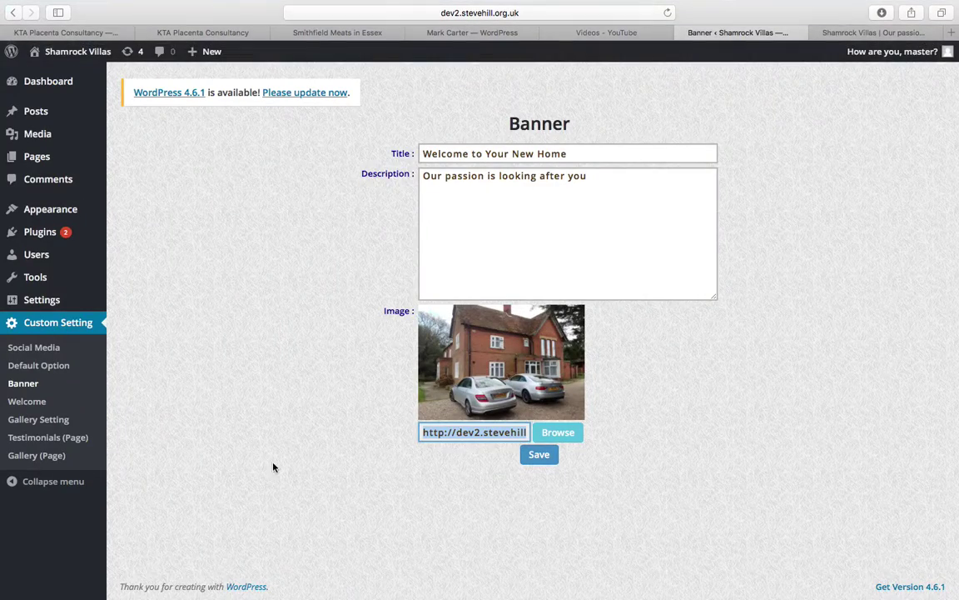
Step: Open the Welcome settings and compare them with the live homepage's welcome section
left_click(33, 401)
left_click(874, 32)
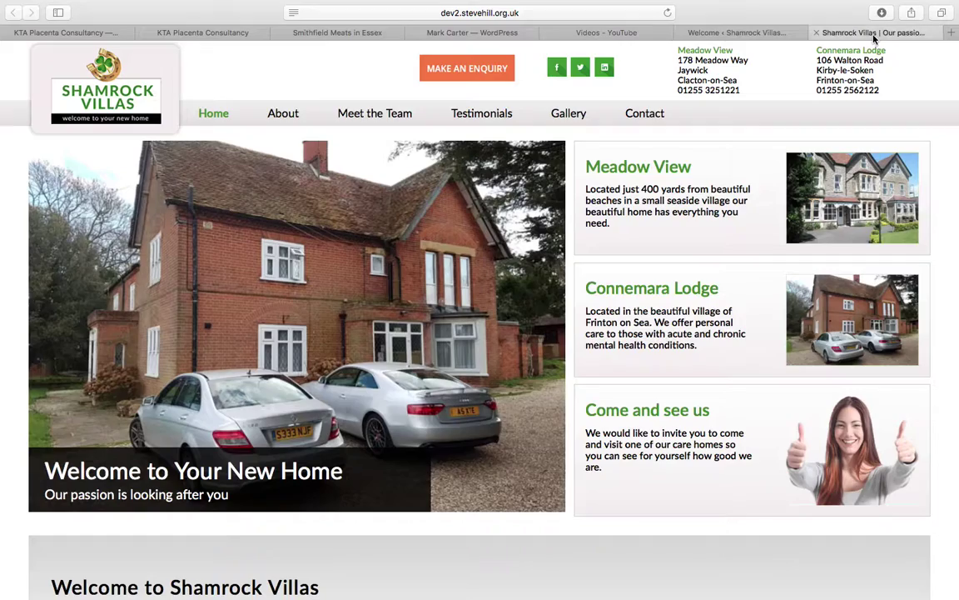
scroll(370, 403, "down", 5)
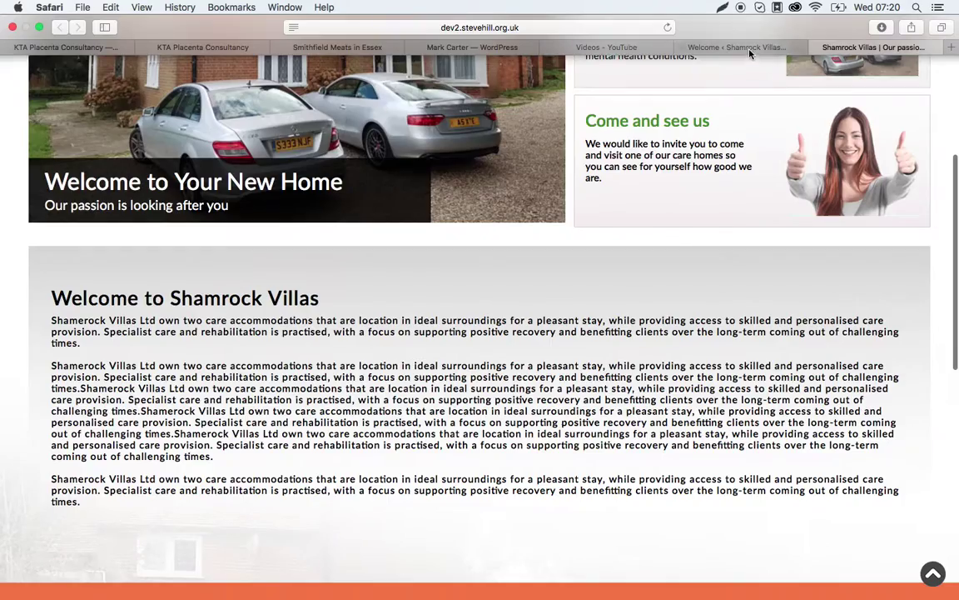
left_click(741, 47)
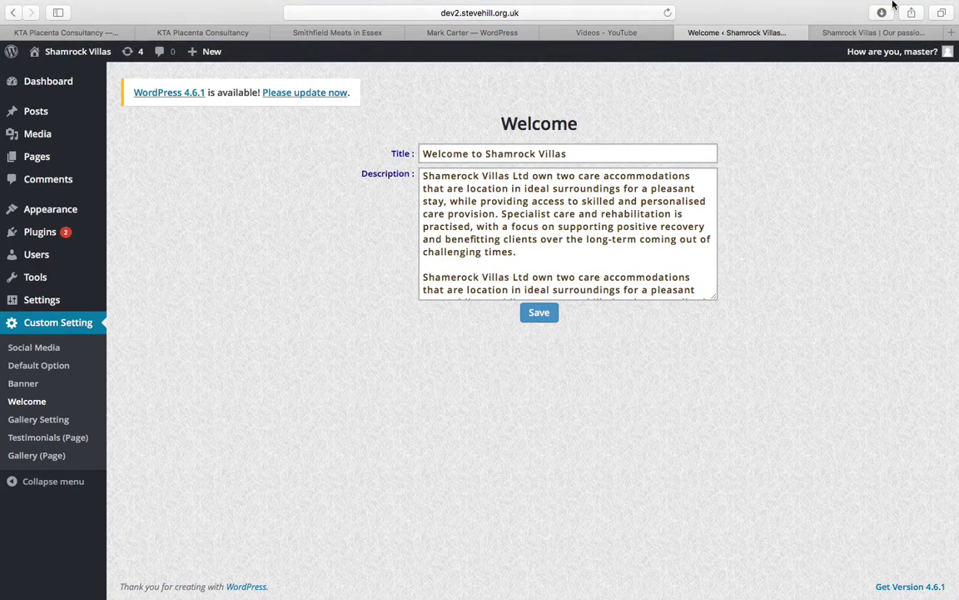
left_click(866, 32)
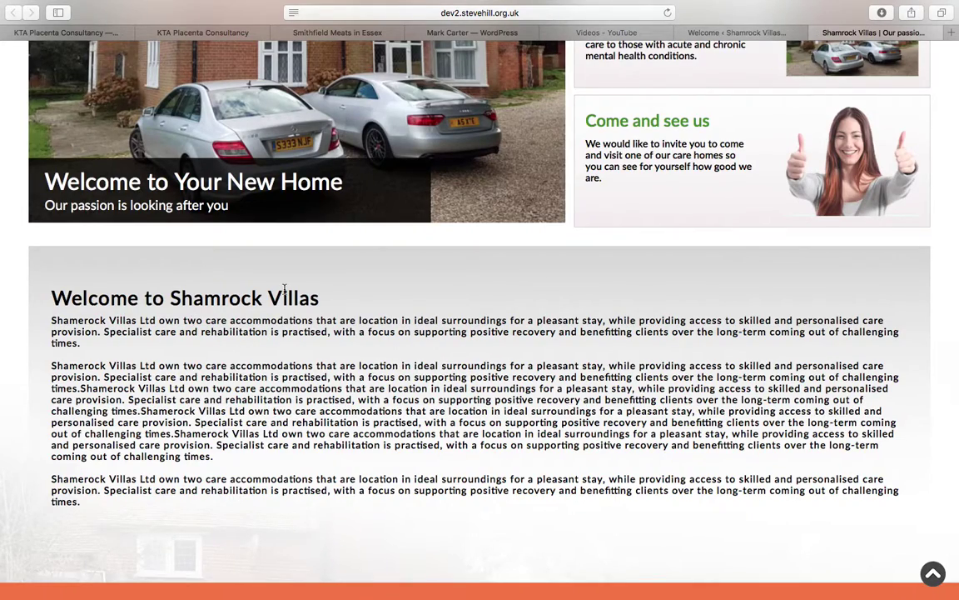
left_click(733, 32)
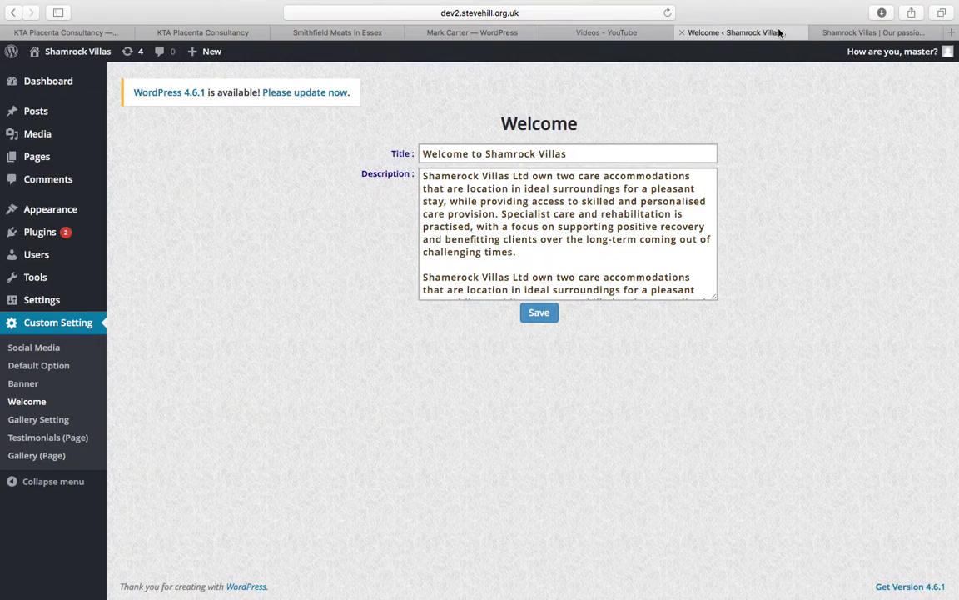
Step: Save the 'Welcome to Shamrock Villas' title and description, saving twice
left_click(451, 176)
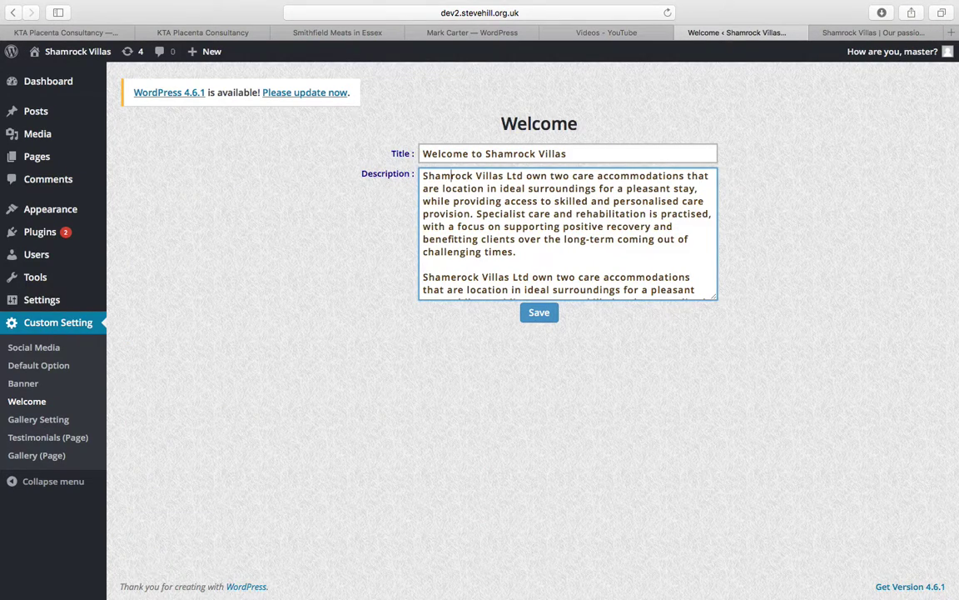
left_click(547, 315)
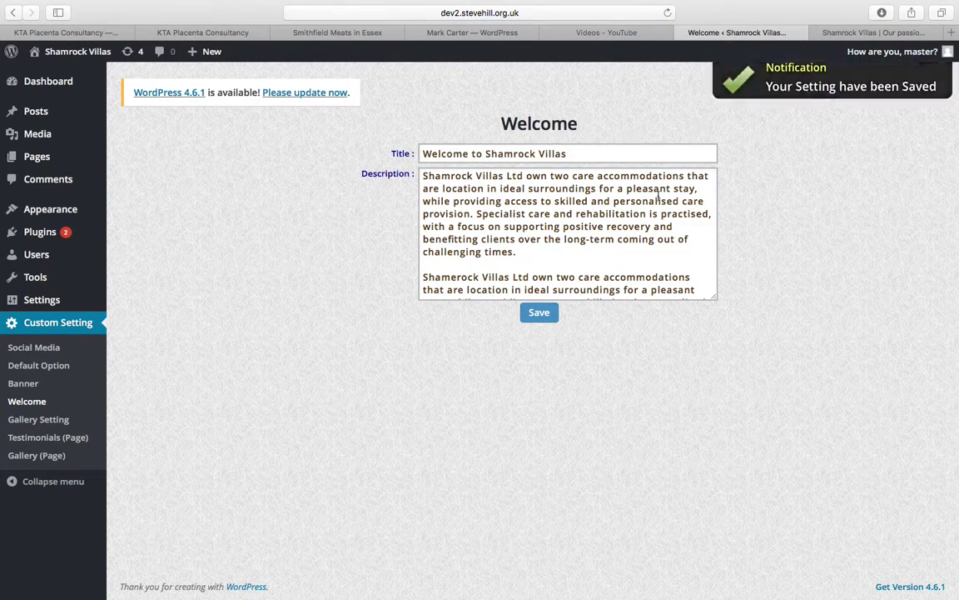
scroll(476, 212, "down", 5)
scroll(476, 212, "up", 1)
scroll(477, 211, "up", 2)
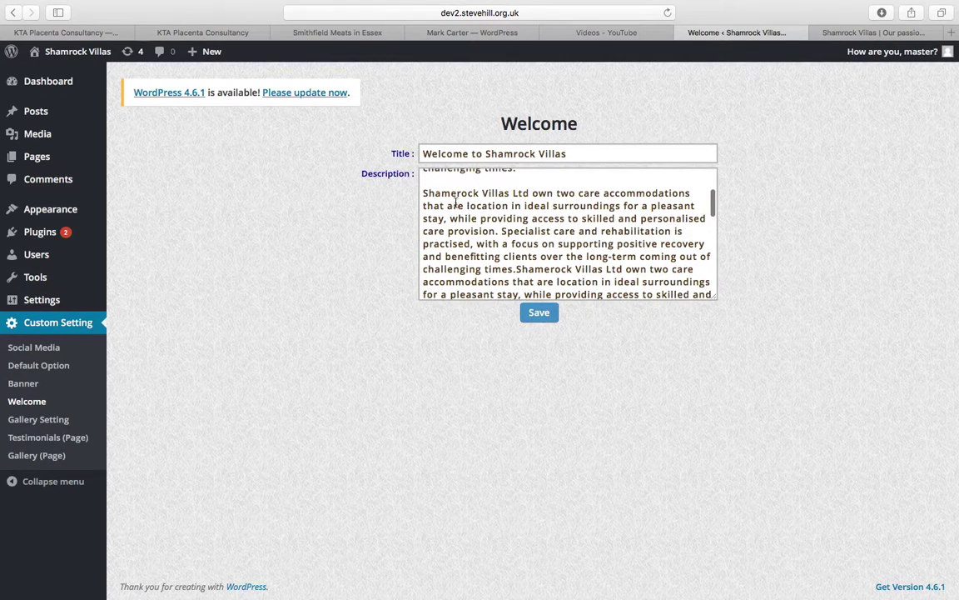
left_click(452, 199)
left_click(553, 316)
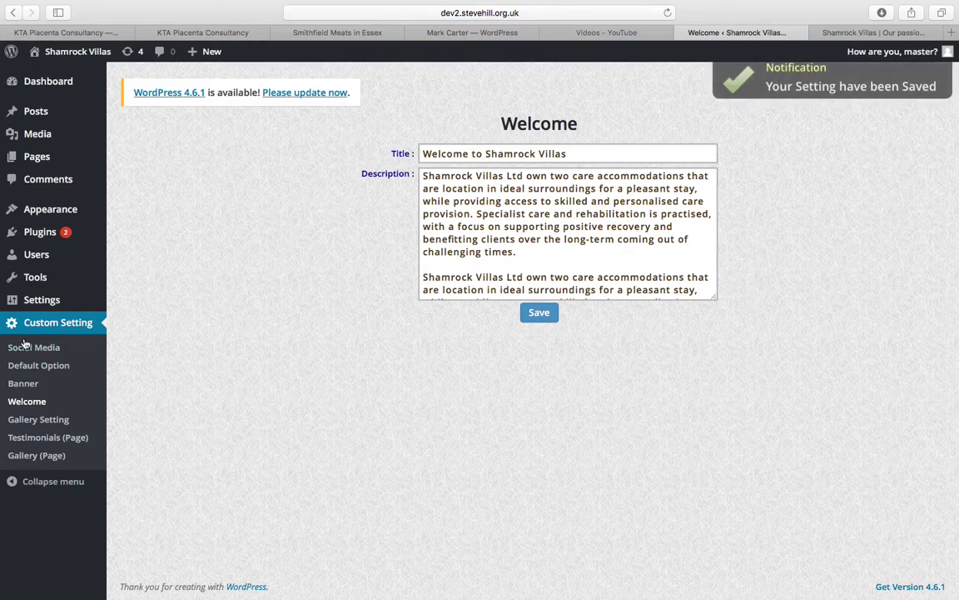
Step: Open Gallery Setting, browse the live photo carousel, and expand gallery item 1
left_click(47, 420)
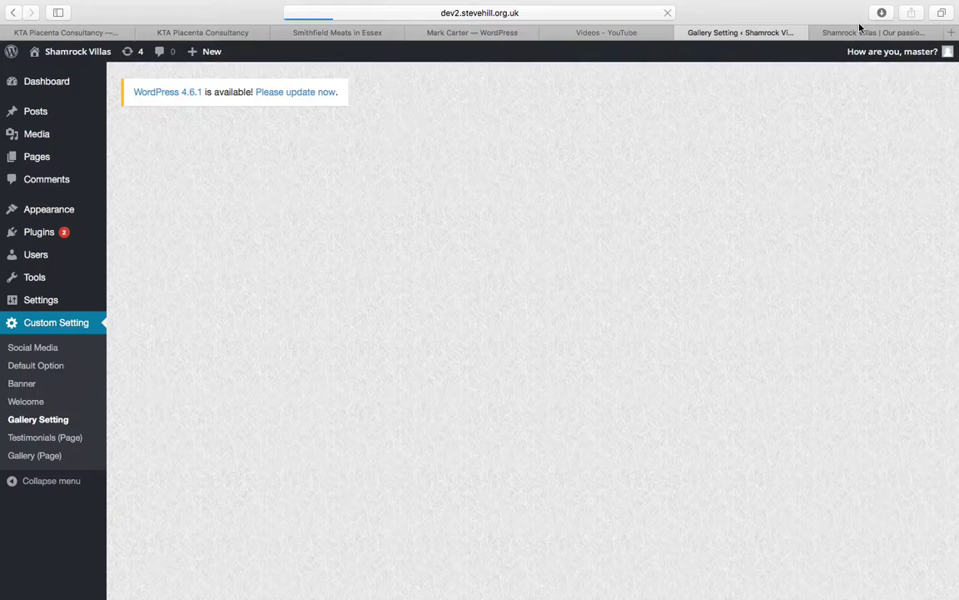
left_click(858, 33)
key("super+r")
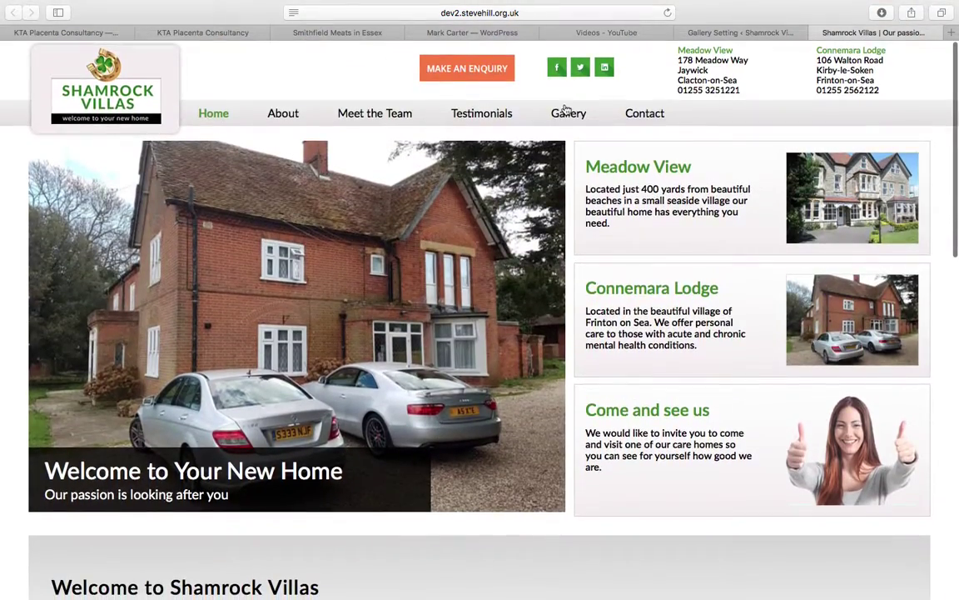
scroll(573, 493, "down", 5)
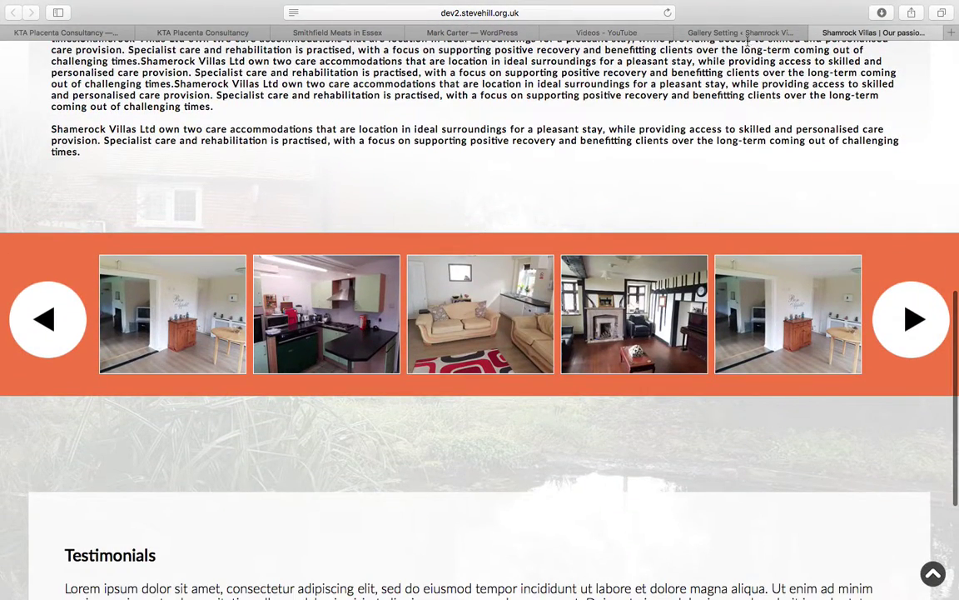
left_click(747, 33)
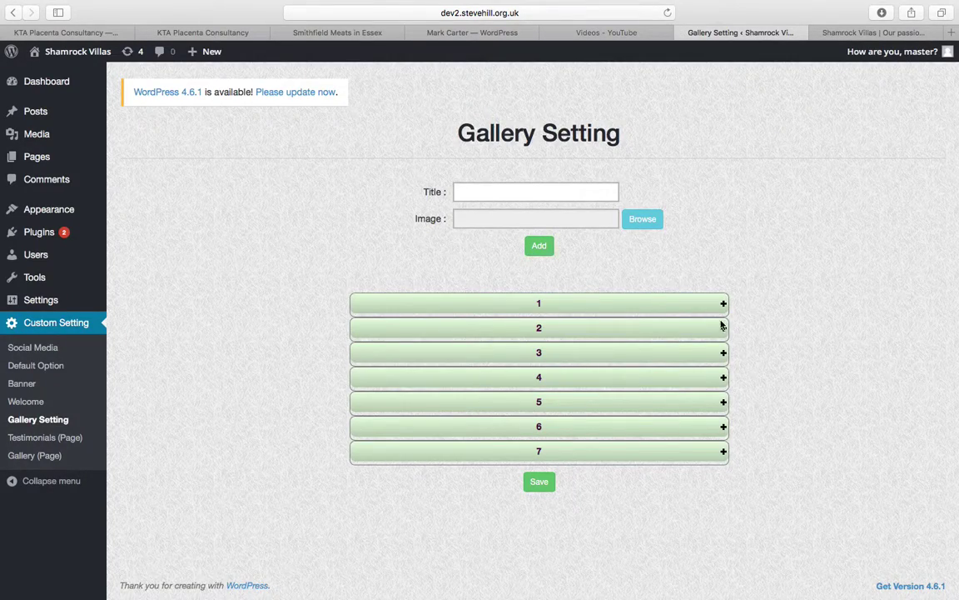
key("ctrl+Tab")
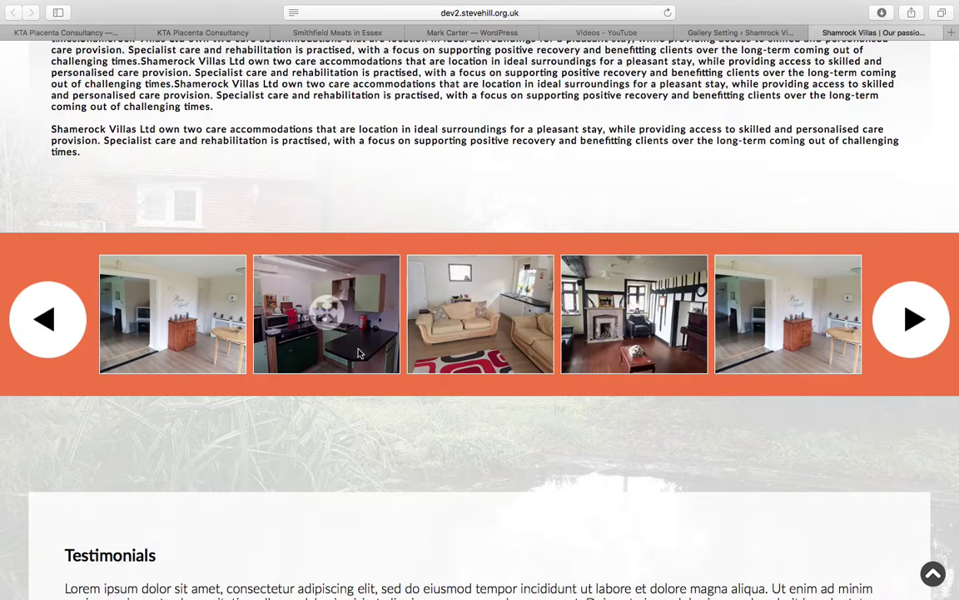
left_click(929, 319)
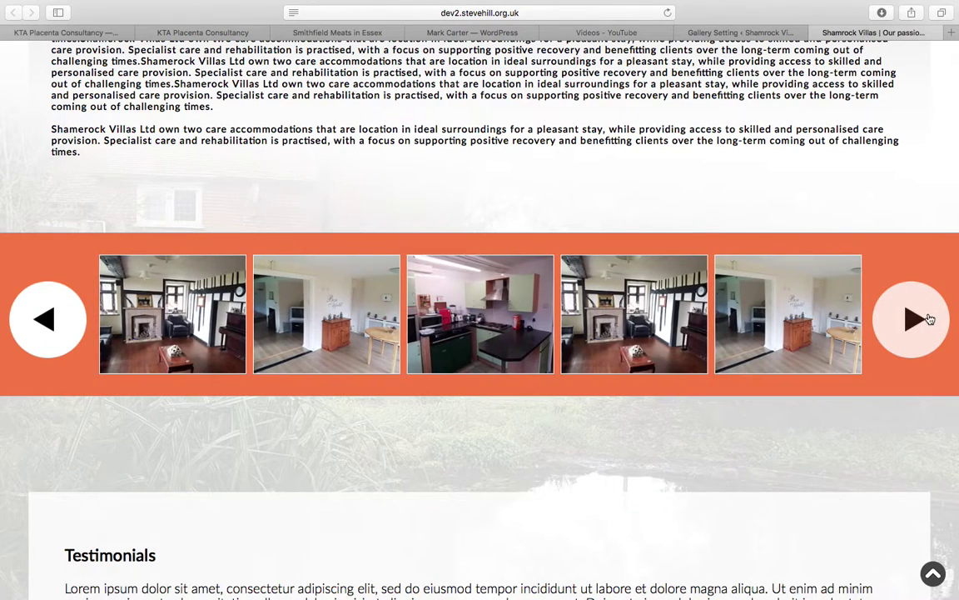
left_click(695, 32)
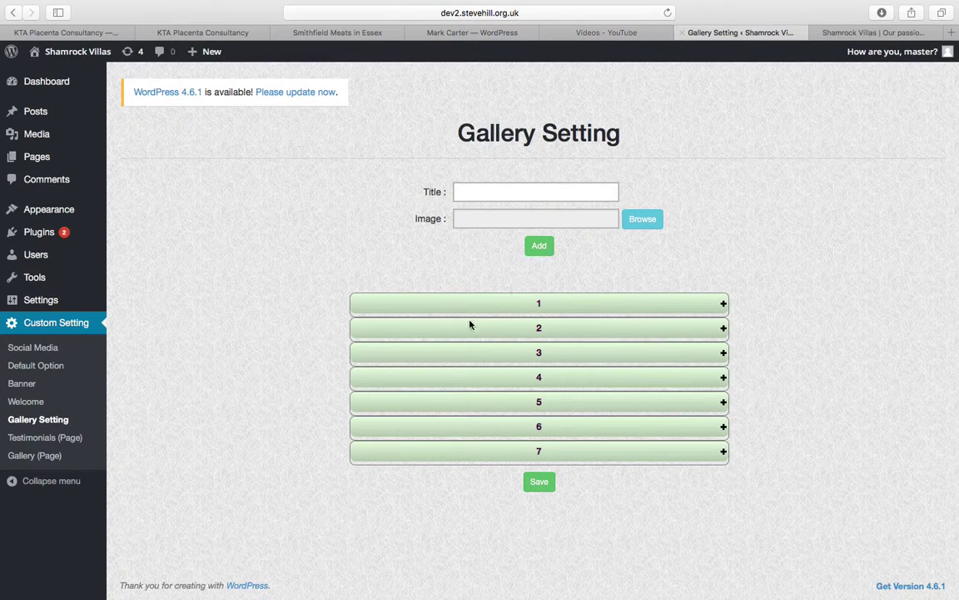
left_click(723, 304)
scroll(722, 308, "down", 2)
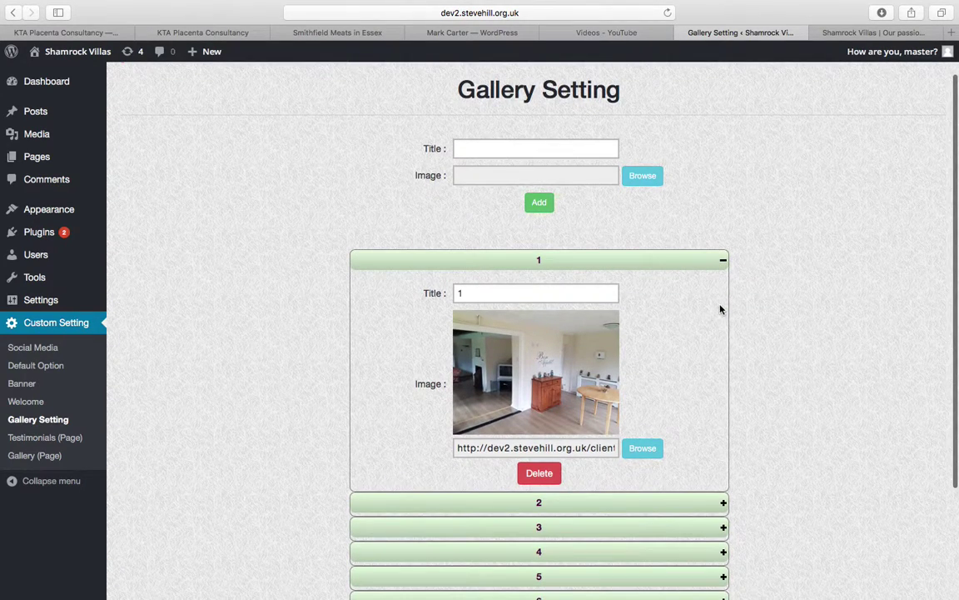
Step: Enter a title beginning 'Pic of' for a new gallery image, fixing a typo
left_click(493, 147)
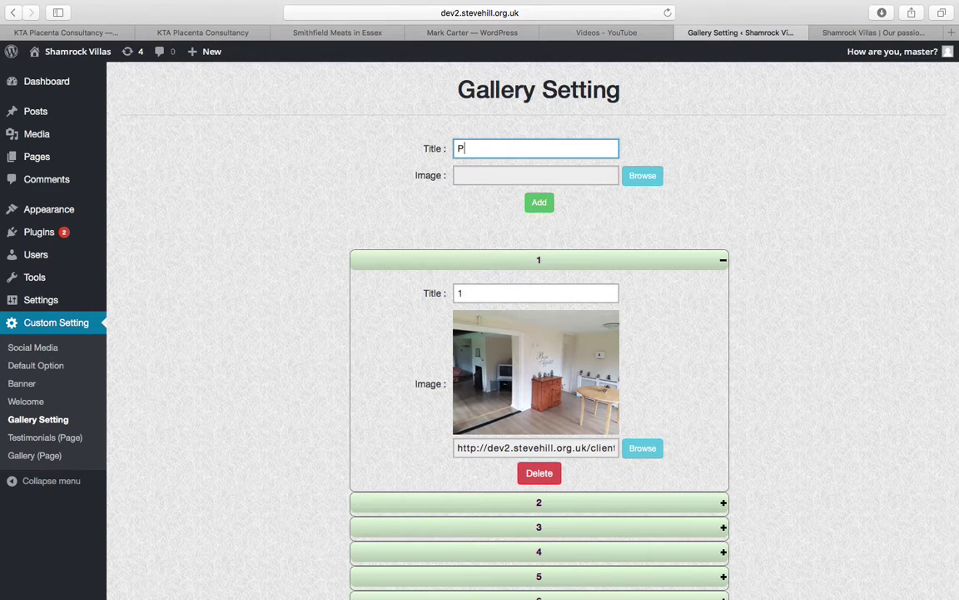
type("Pic of mrsad")
key("BackSpace")
type("eadon")
Step: Upload AdobeStock_65638716.jpeg as the new gallery image and save the gallery settings
left_click(646, 178)
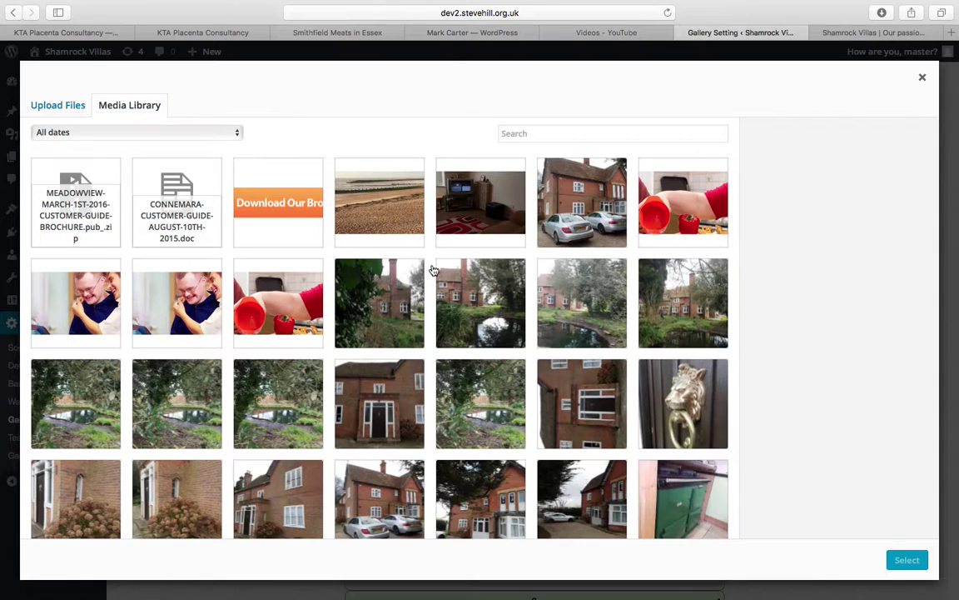
left_click(74, 113)
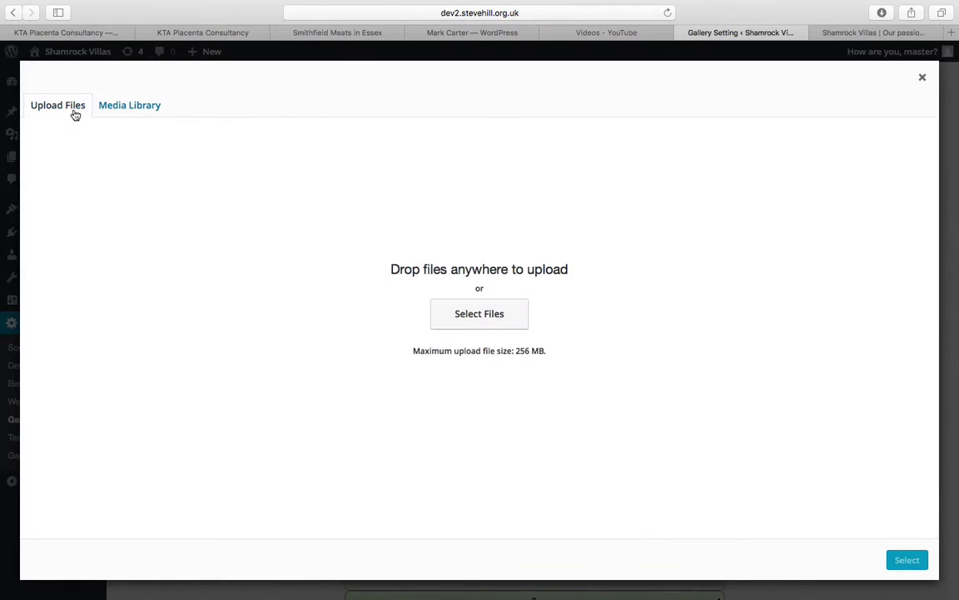
left_click(475, 314)
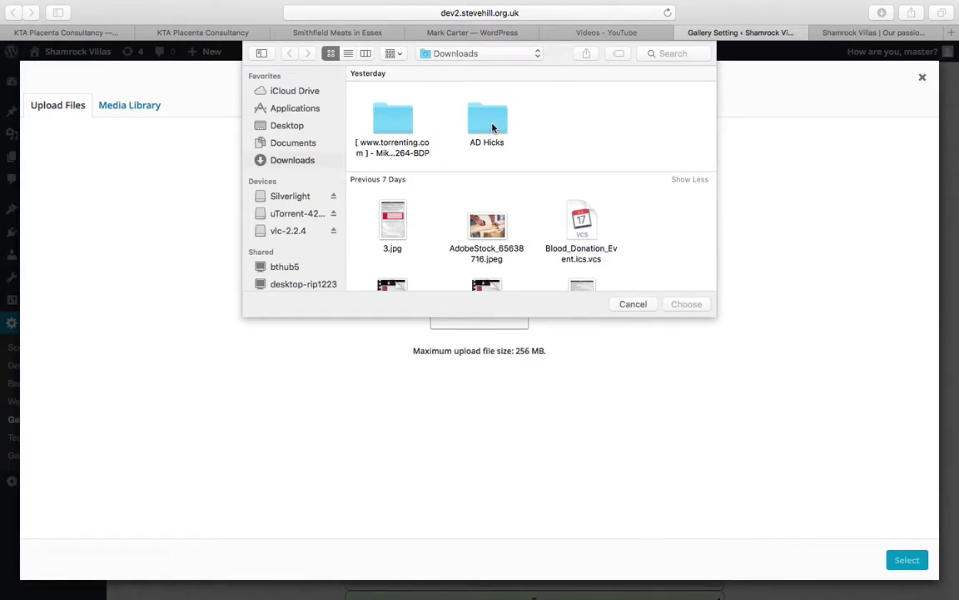
double_click(498, 225)
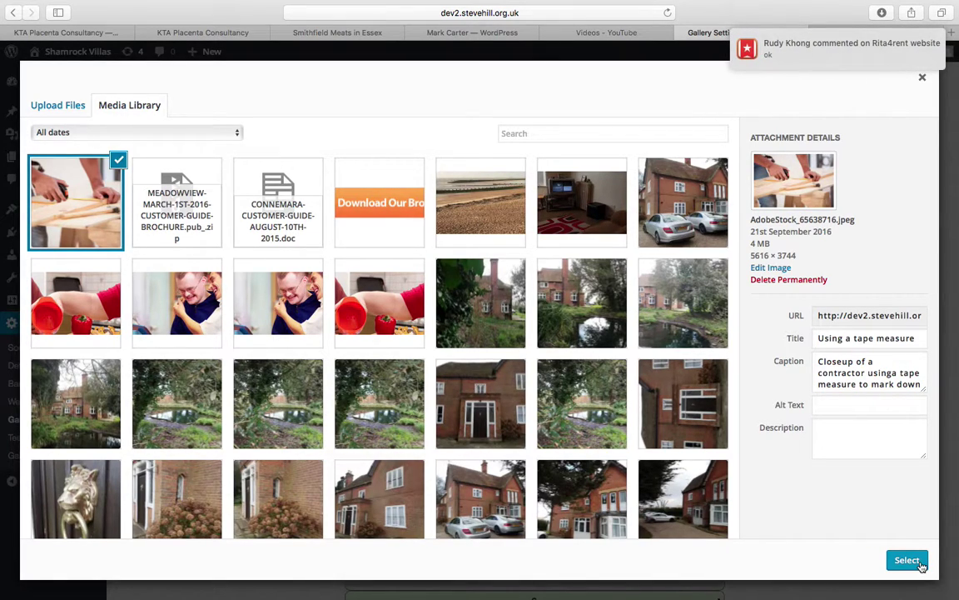
left_click(907, 560)
scroll(853, 333, "down", 5)
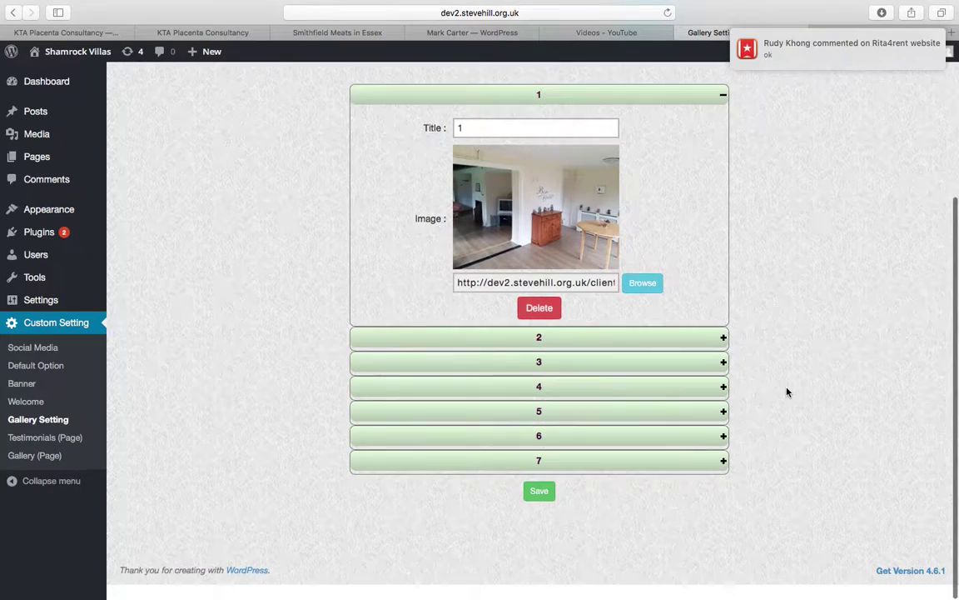
left_click(539, 506)
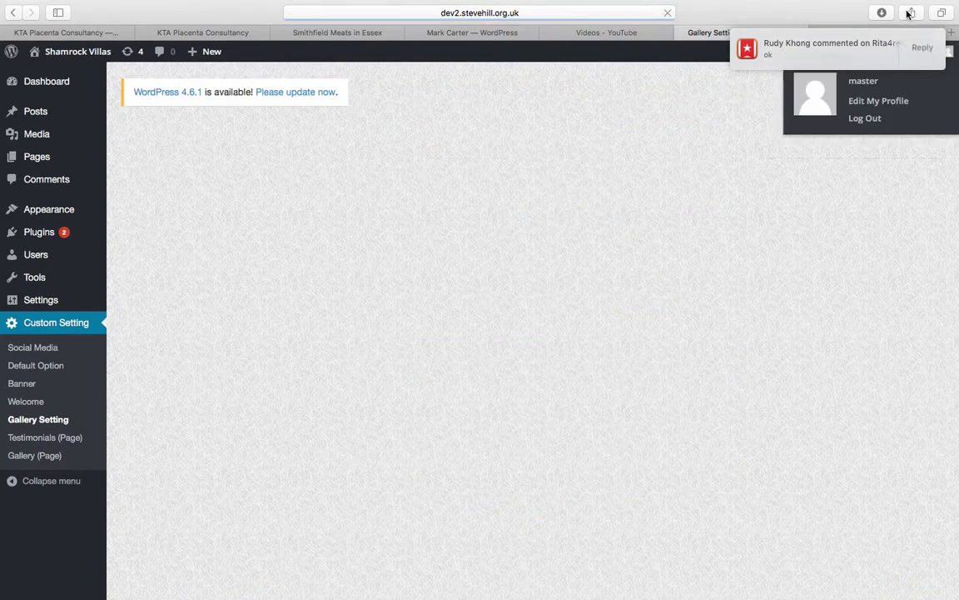
Step: Expand gallery item 7 and focus the new gallery item's title field
left_click(721, 450)
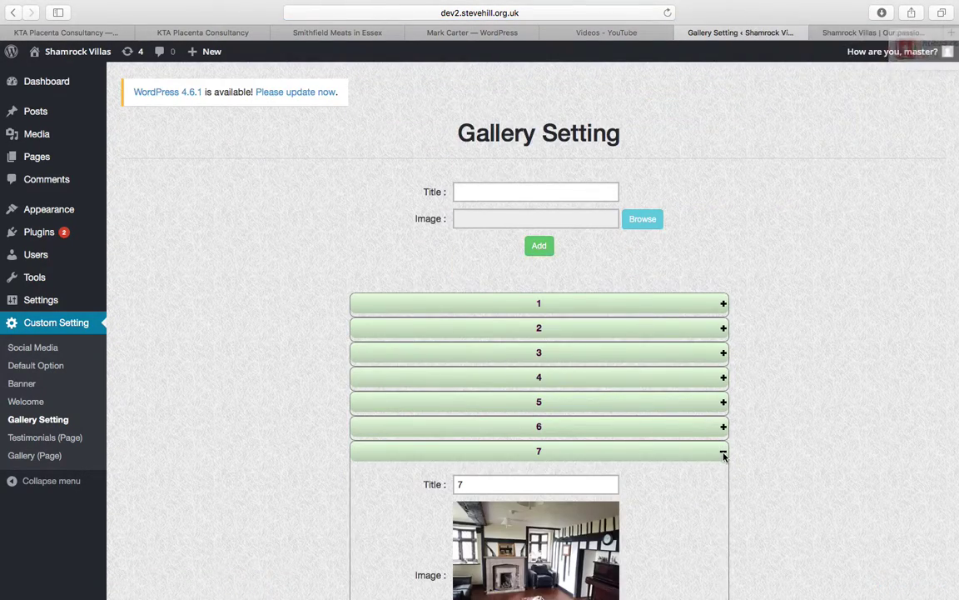
scroll(724, 454, "down", 4)
scroll(724, 454, "up", 4)
left_click(524, 192)
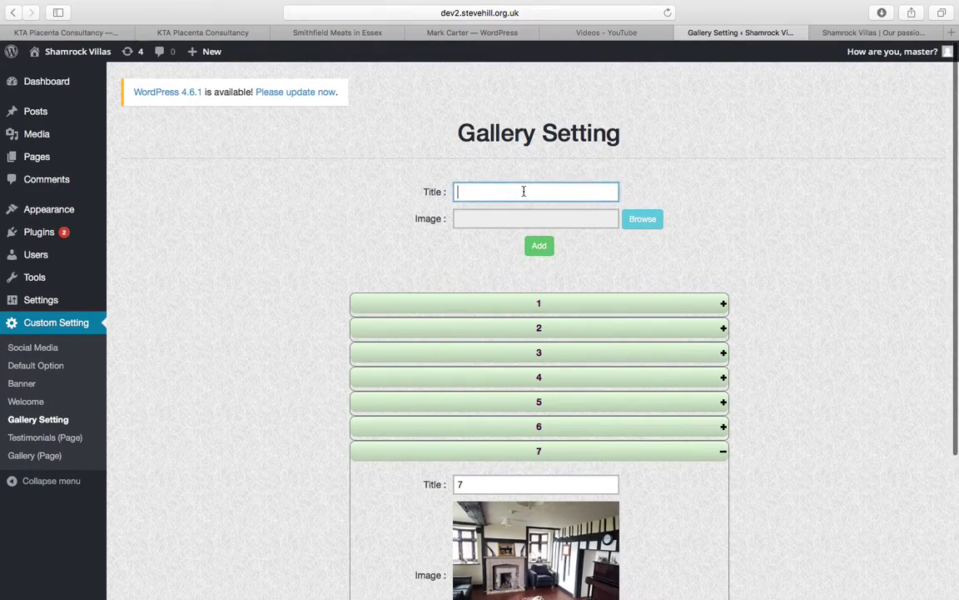
Step: Open the Testimonials settings and compare them with the refreshed live Testimonials page
left_click(60, 436)
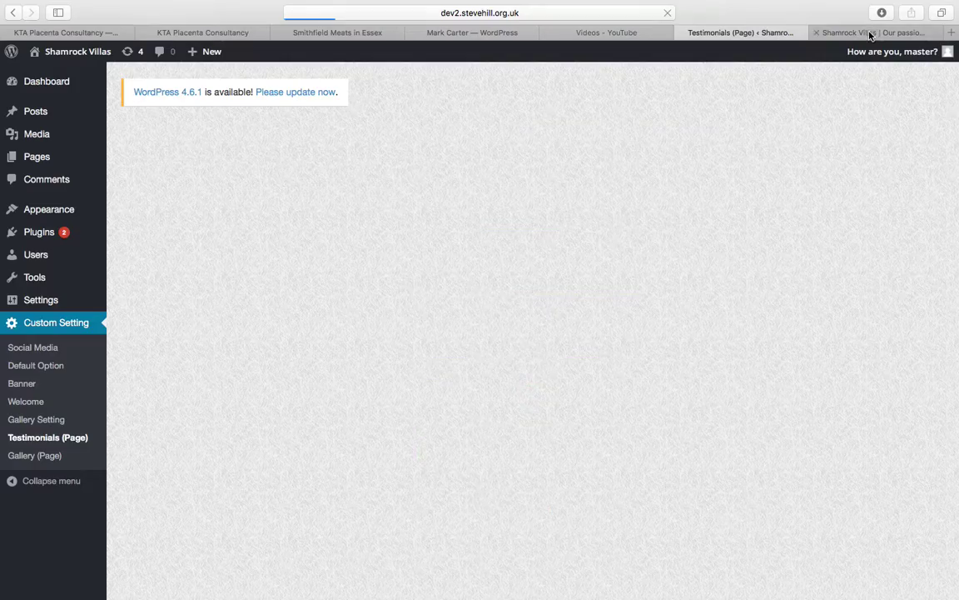
left_click(867, 33)
key("super+r")
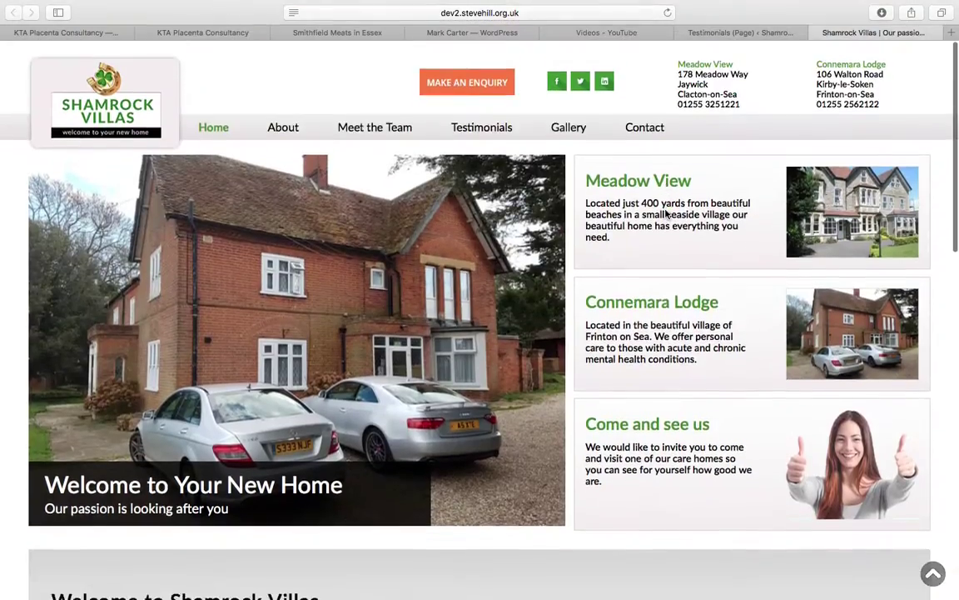
left_click(490, 117)
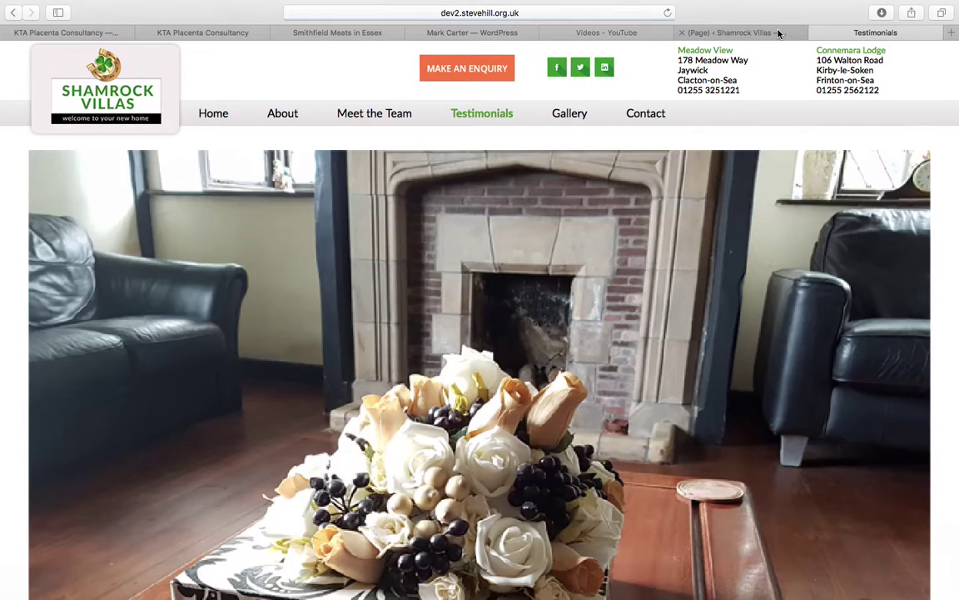
scroll(318, 133, "down", 5)
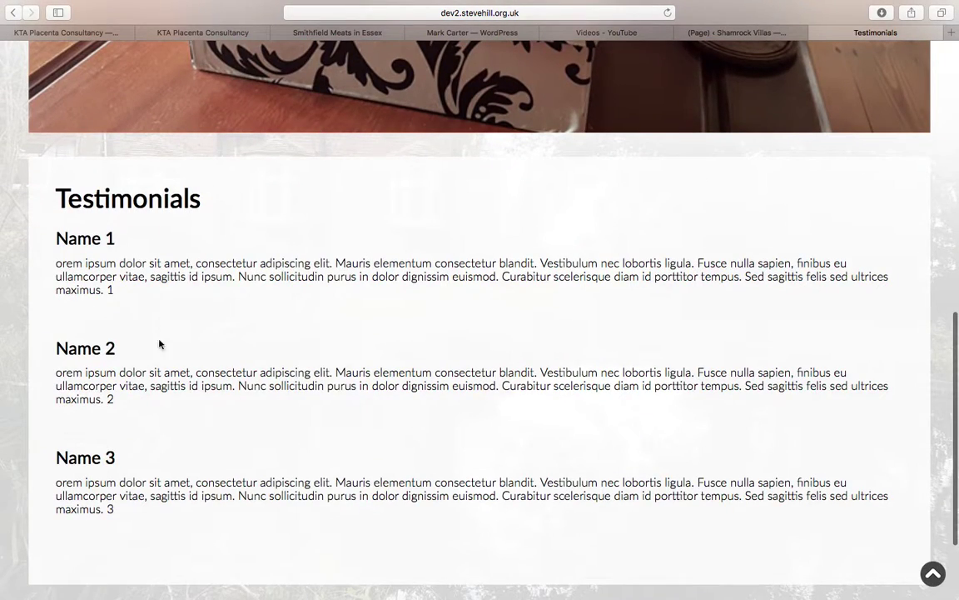
left_click(746, 32)
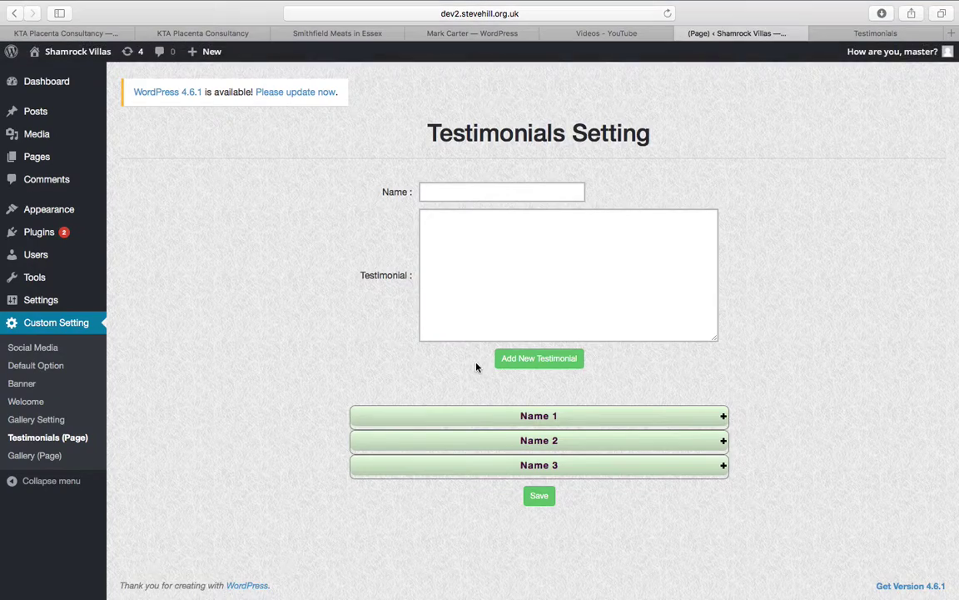
left_click(874, 32)
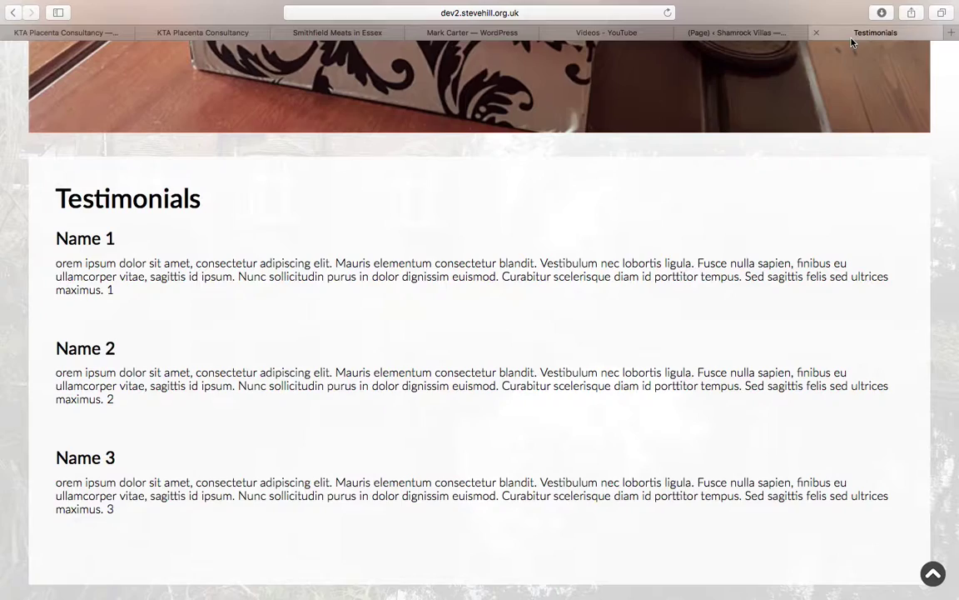
left_click(742, 33)
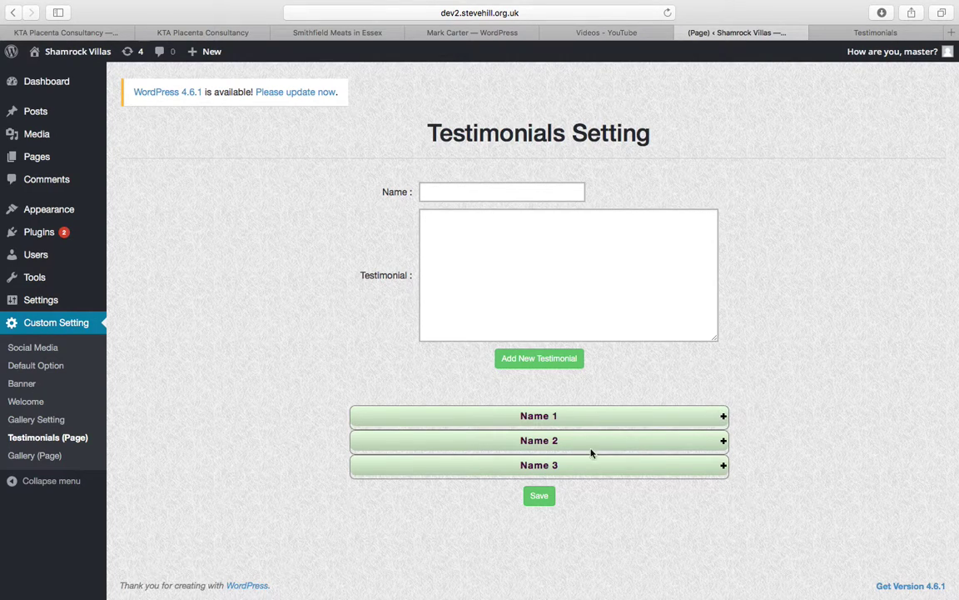
Step: Replace Name 1 with the reviewer's name and the text 'Meadow view staff are helpful'
left_click(720, 422)
scroll(721, 366, "down", 5)
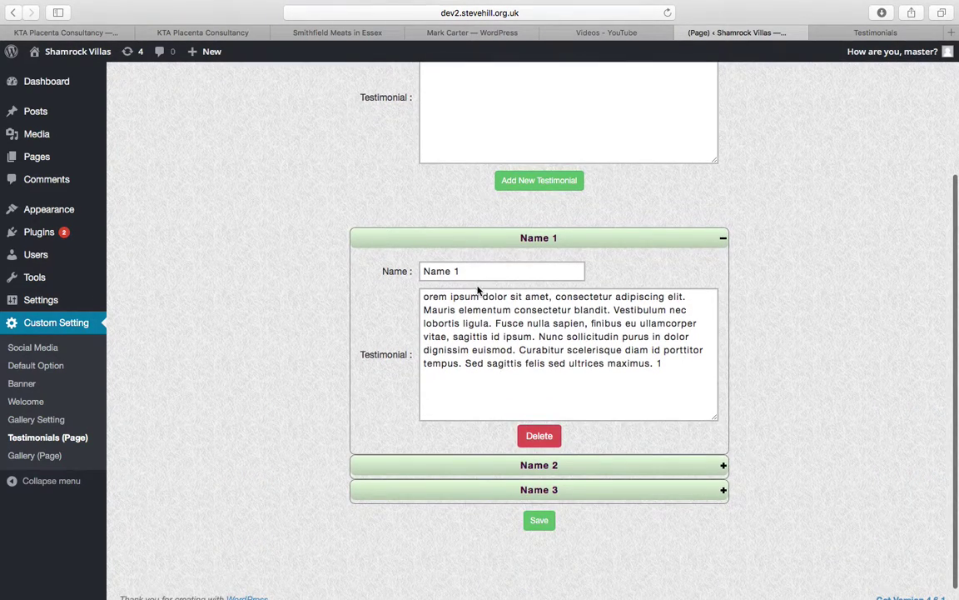
left_click_drag(470, 265, 349, 265)
key("BackSpace")
type("D")
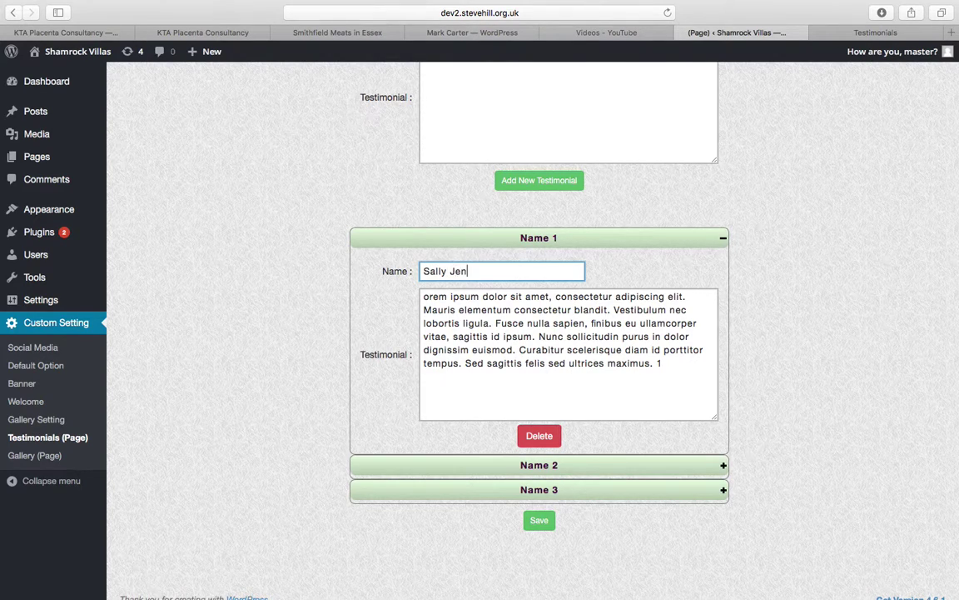
left_click(654, 366)
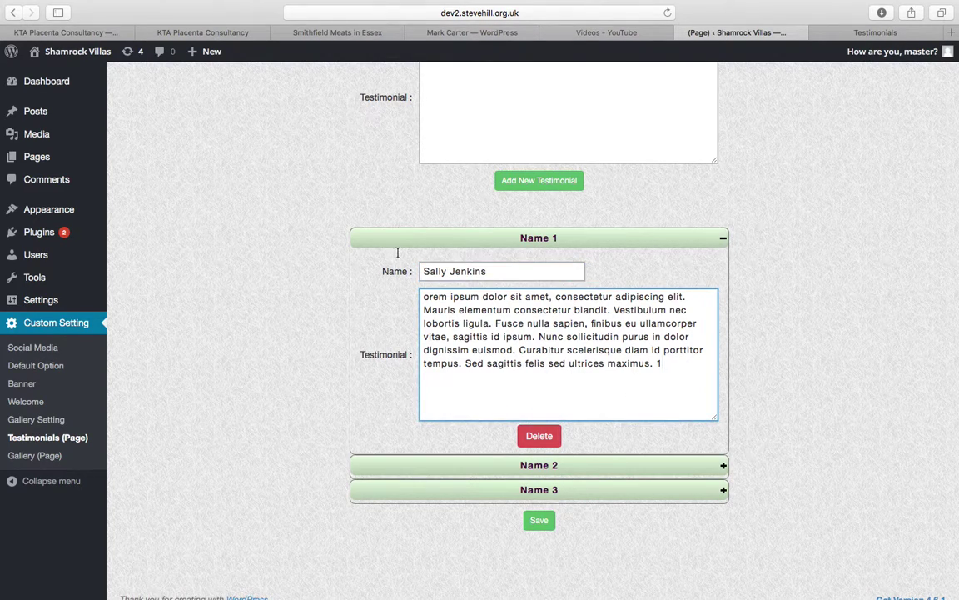
key("super+a")
type("Mead")
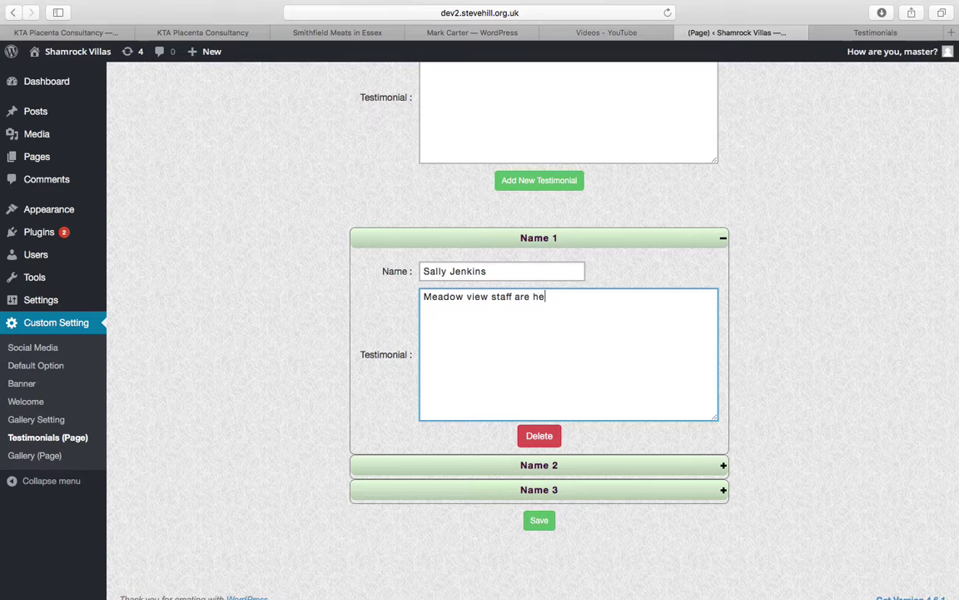
Step: Save the testimonial and reload the live Testimonials page to confirm the change
left_click(540, 521)
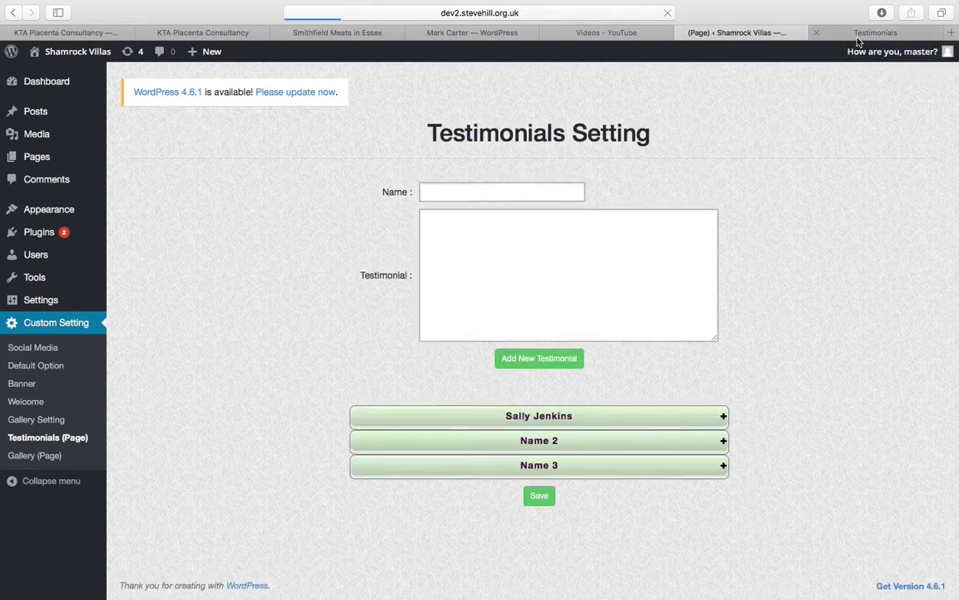
left_click(855, 35)
mouse_move(711, 4)
left_click(609, 28)
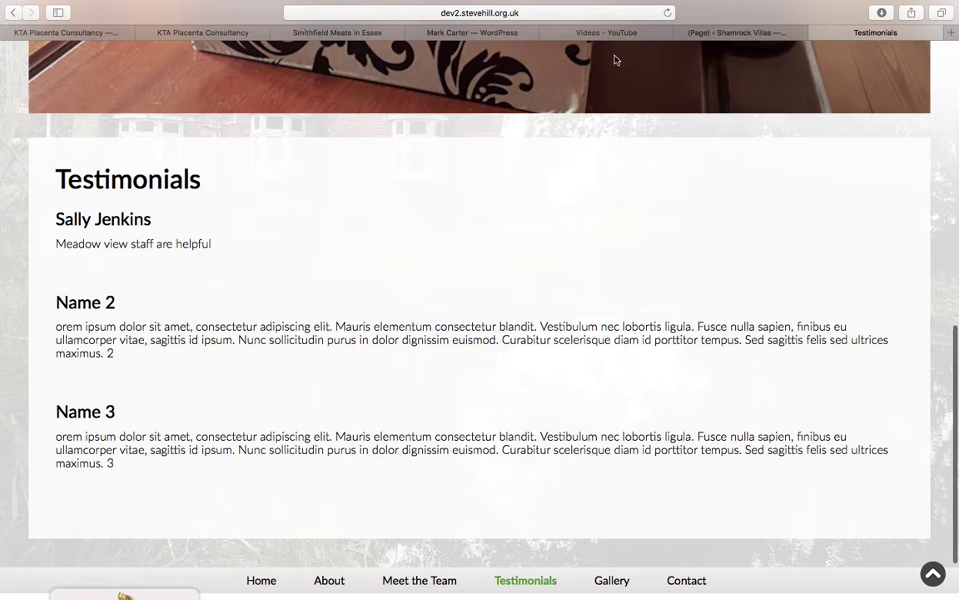
left_click(731, 32)
Step: Compare the Gallery (Page) settings with the live gallery, briefly inspecting gallery item 1
left_click(35, 456)
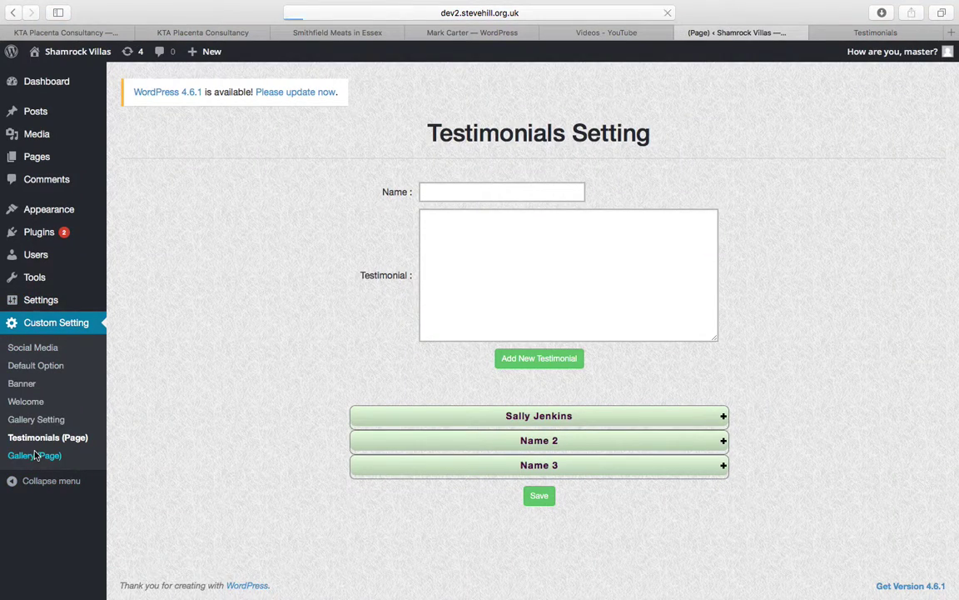
left_click(875, 32)
scroll(589, 135, "up", 10)
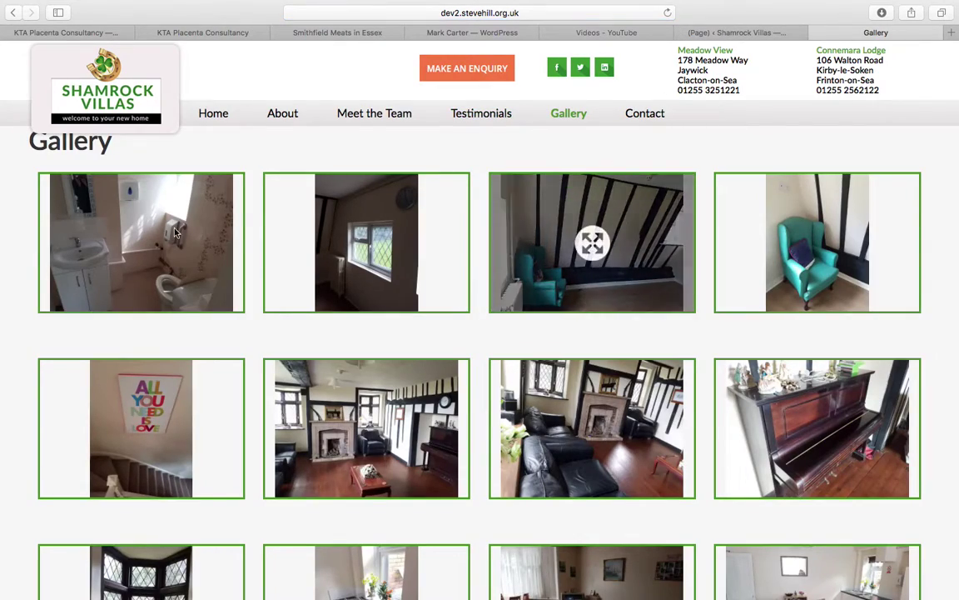
left_click(733, 45)
scroll(411, 409, "down", 15)
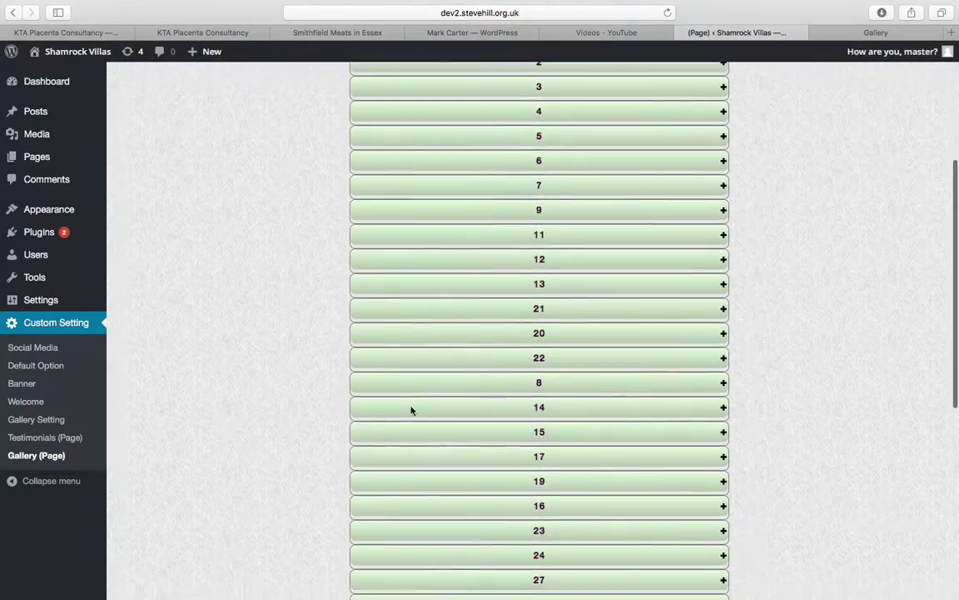
scroll(412, 409, "up", 15)
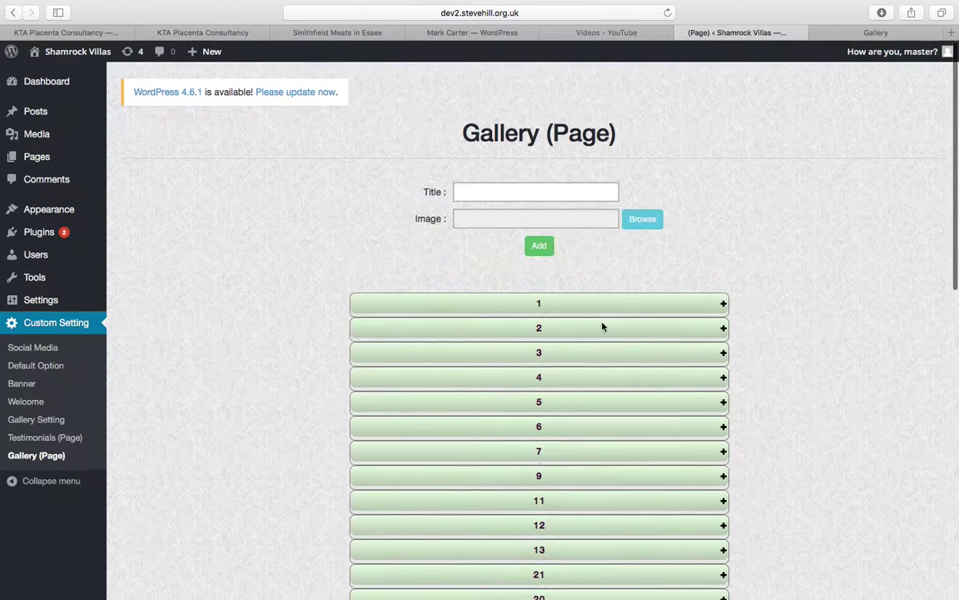
left_click(724, 304)
left_click(724, 303)
Step: Add a gallery item with the tape-measure photo and confirm it on the live Gallery page
left_click(525, 192)
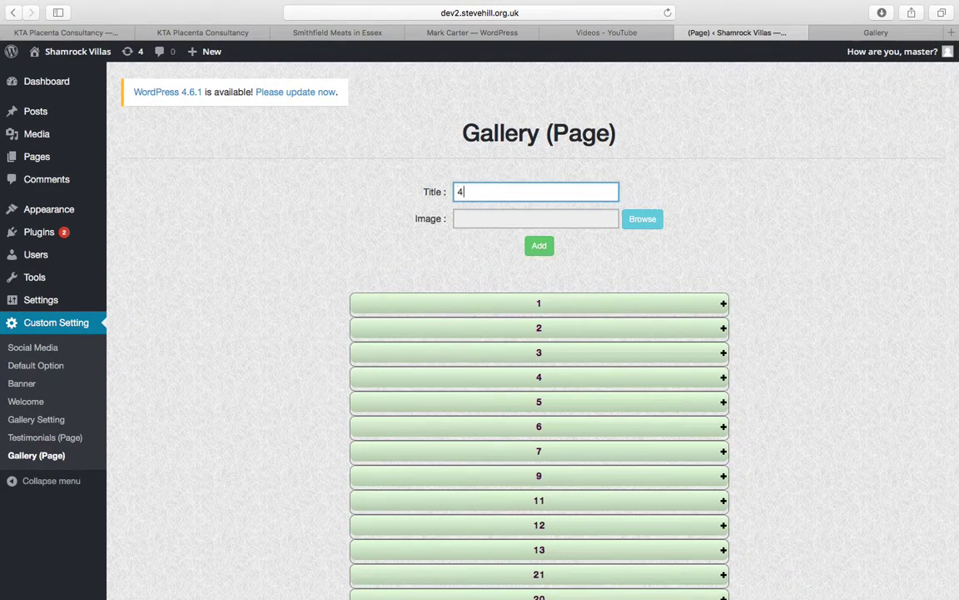
left_click(643, 220)
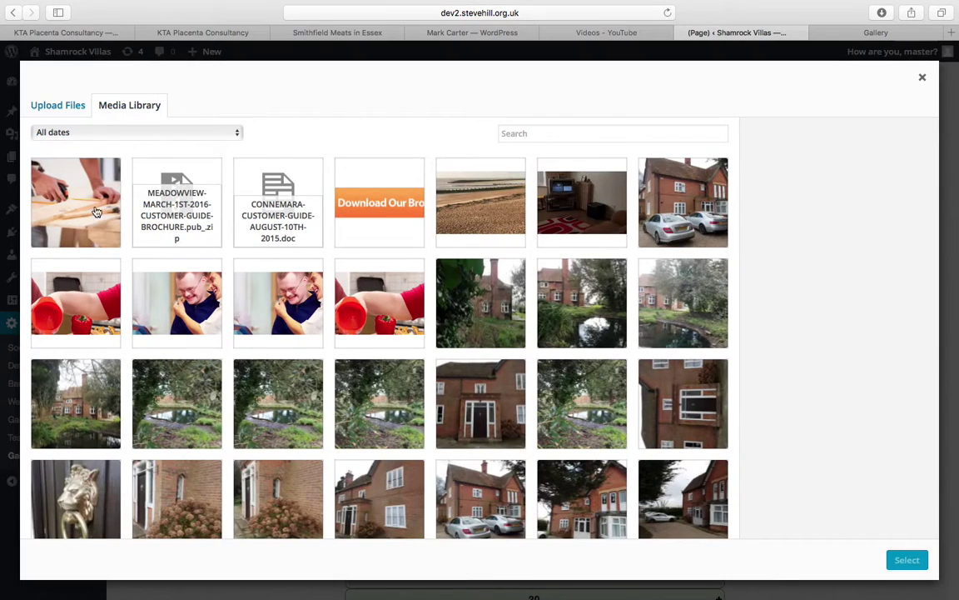
left_click(83, 188)
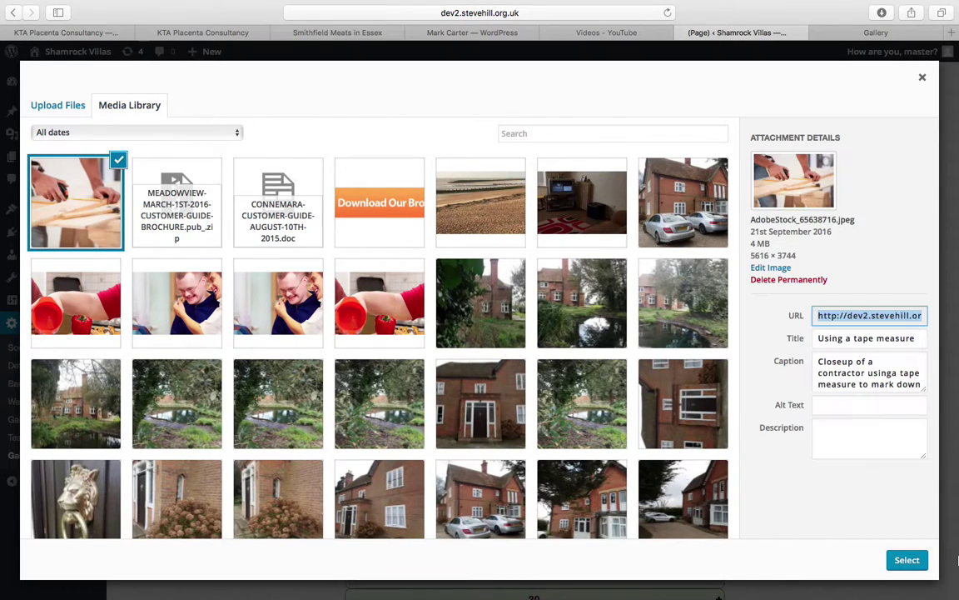
left_click(907, 559)
left_click(541, 250)
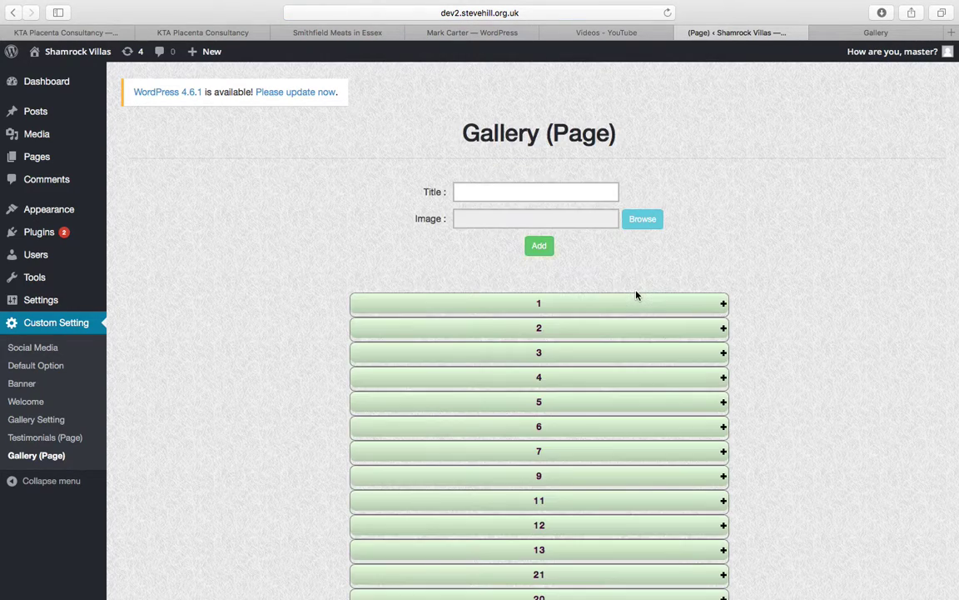
scroll(754, 321, "down", 10)
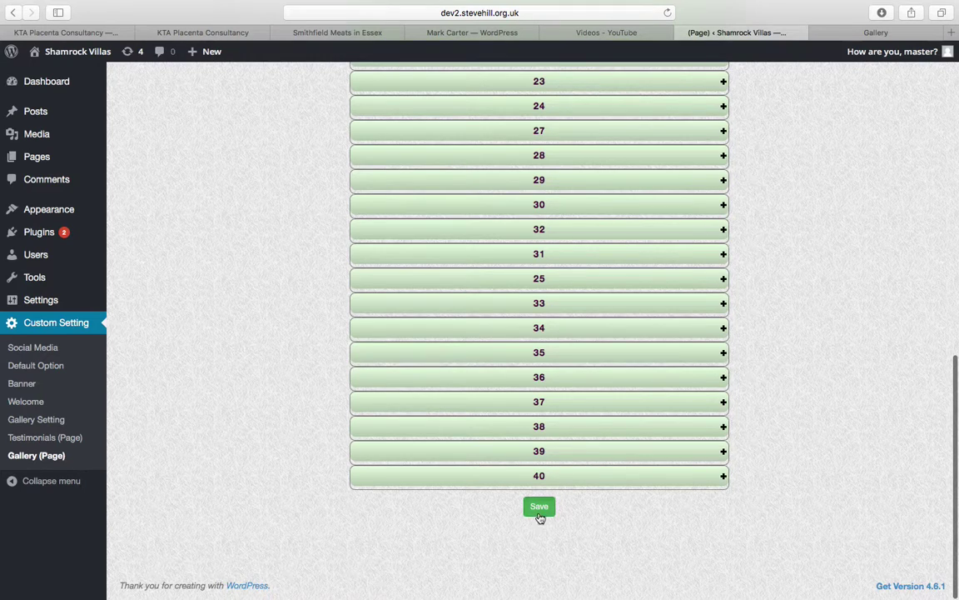
left_click(875, 34)
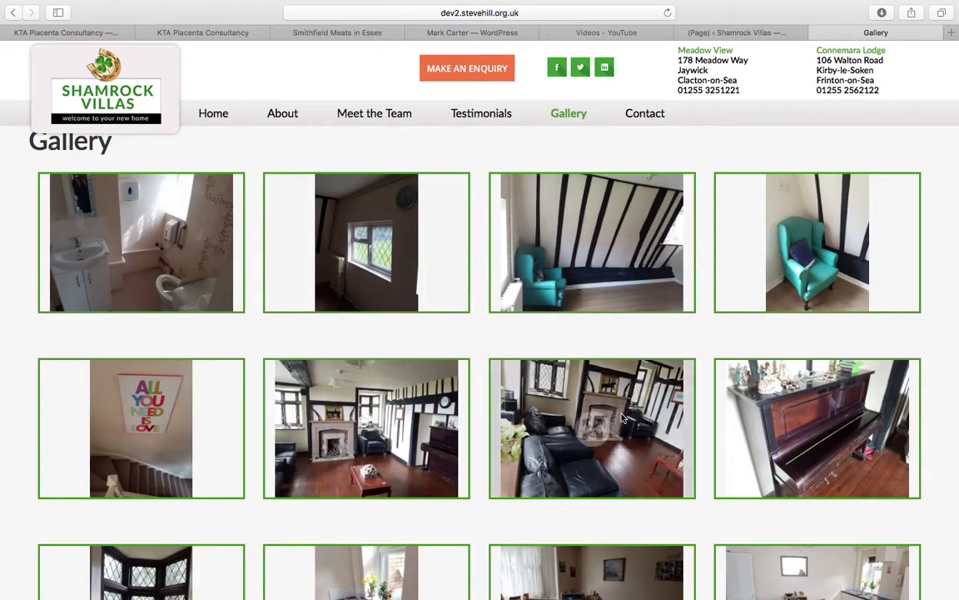
scroll(622, 418, "down", 10)
Step: After viewing the live gallery, delete gallery item 40 from the Gallery (Page) list
mouse_move(209, 335)
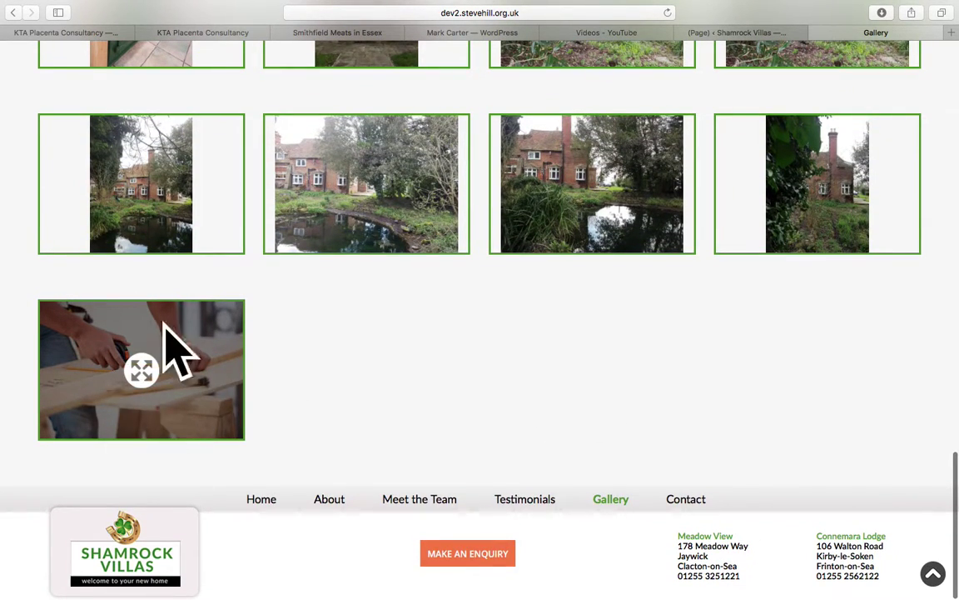
left_click(737, 33)
scroll(616, 432, "down", 10)
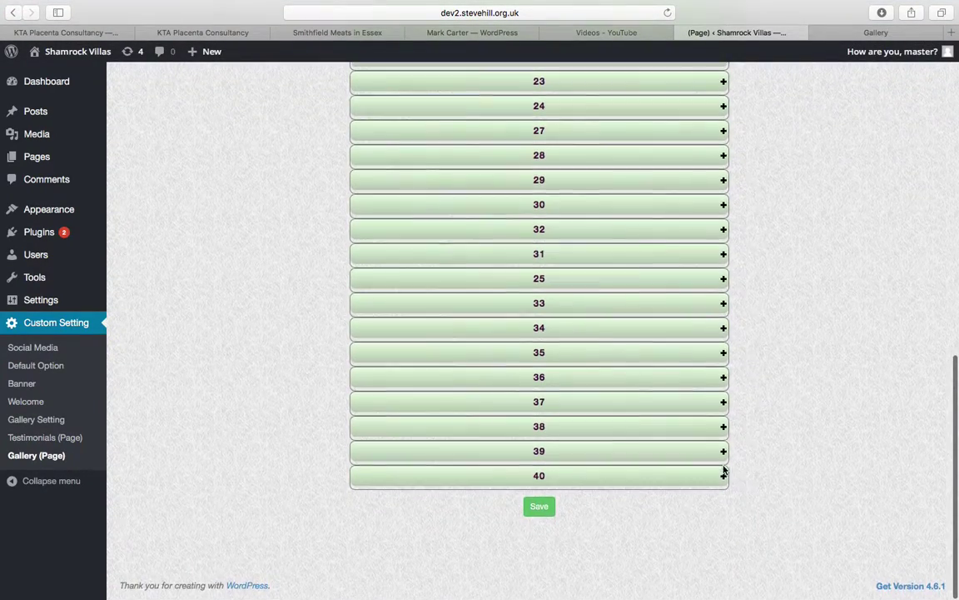
left_click(723, 476)
left_click(537, 511)
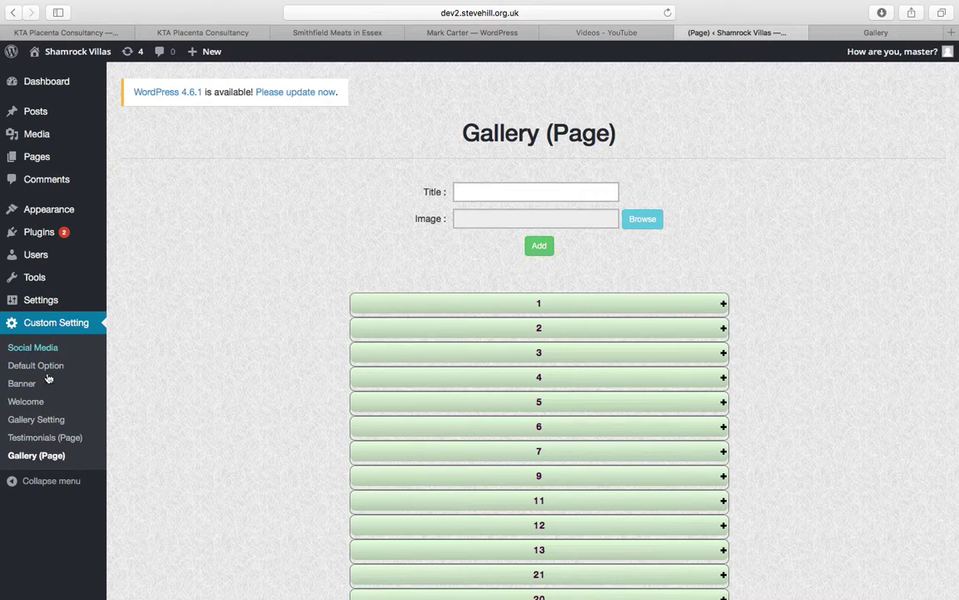
left_click(53, 158)
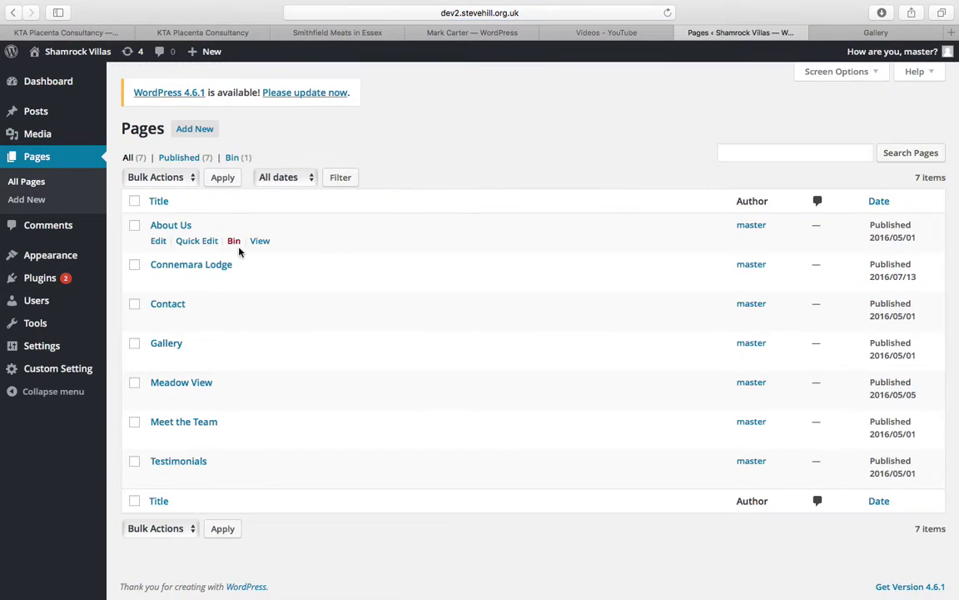
Step: Open the About Us page in the editor after viewing it on the live site
left_click(876, 33)
scroll(474, 250, "up", 10)
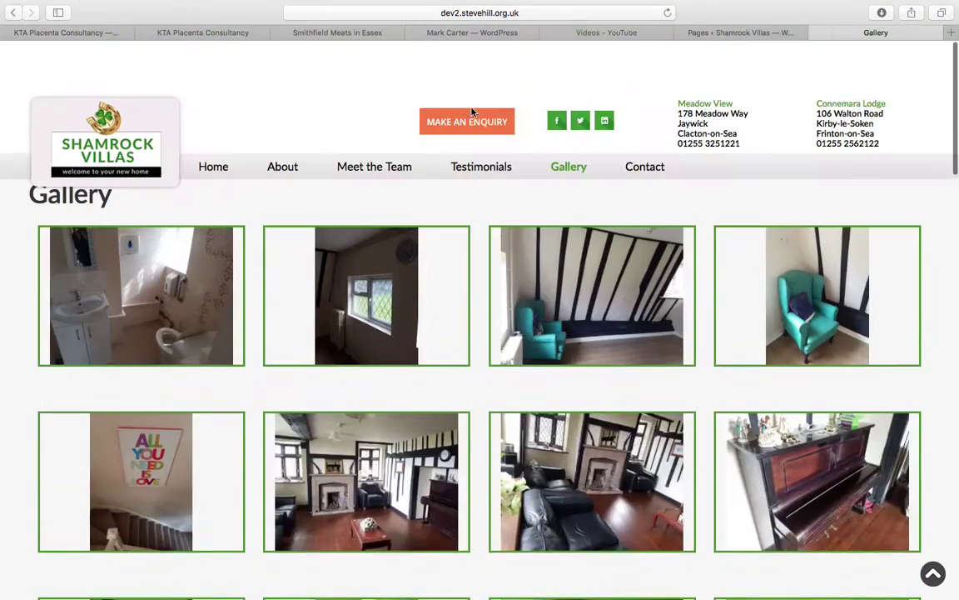
left_click(298, 115)
left_click(754, 32)
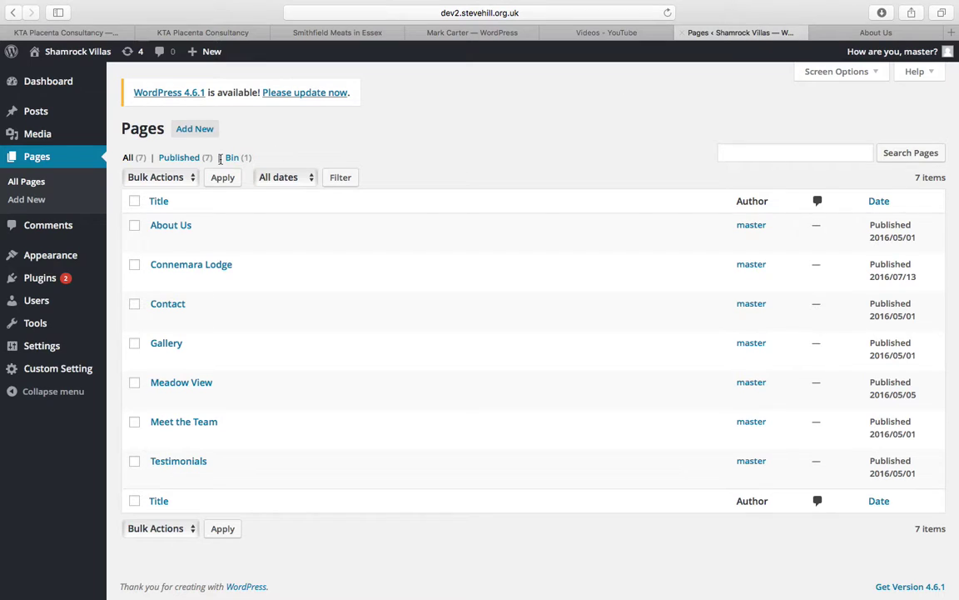
left_click(167, 226)
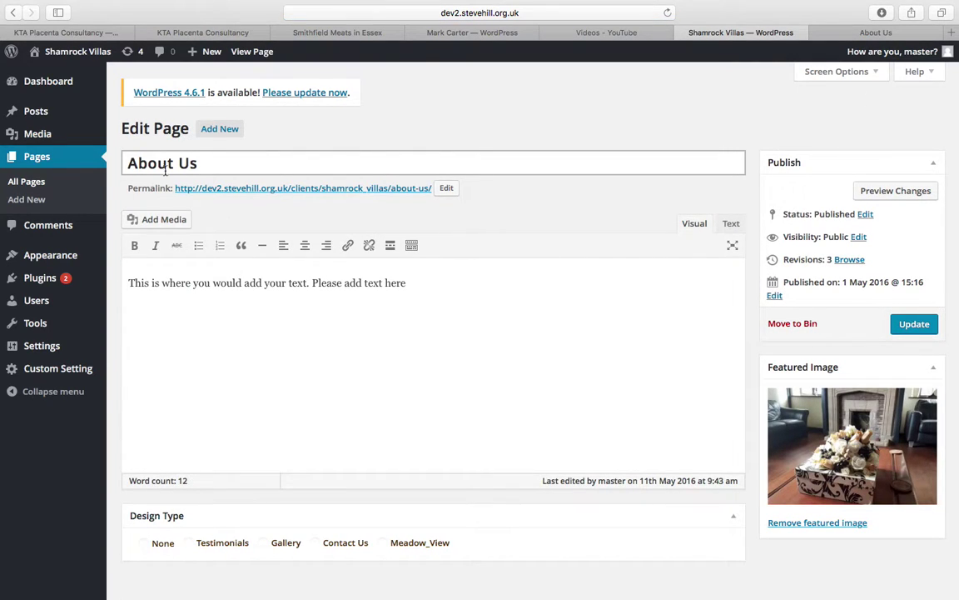
left_click(877, 32)
scroll(250, 383, "down", 10)
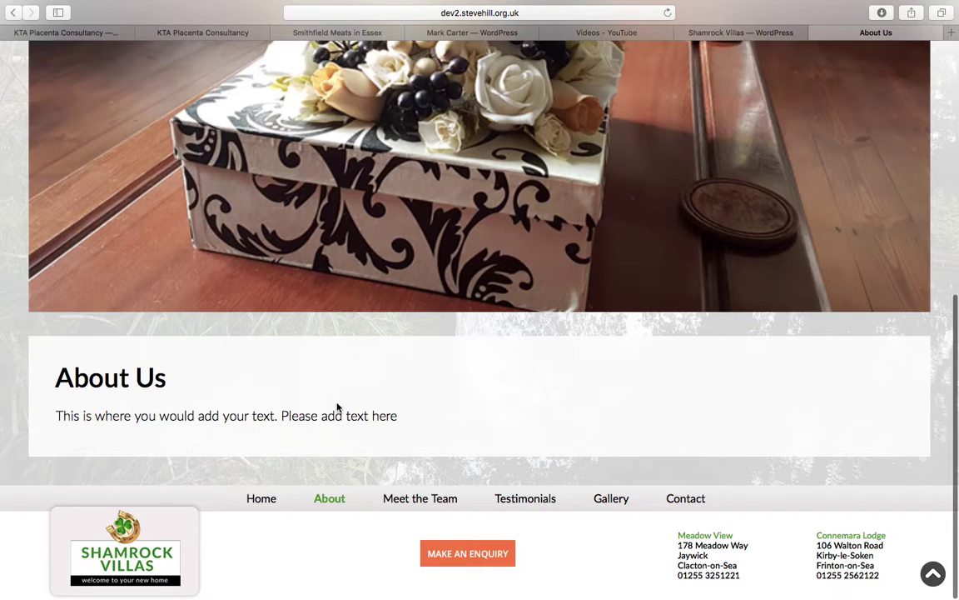
left_click(722, 33)
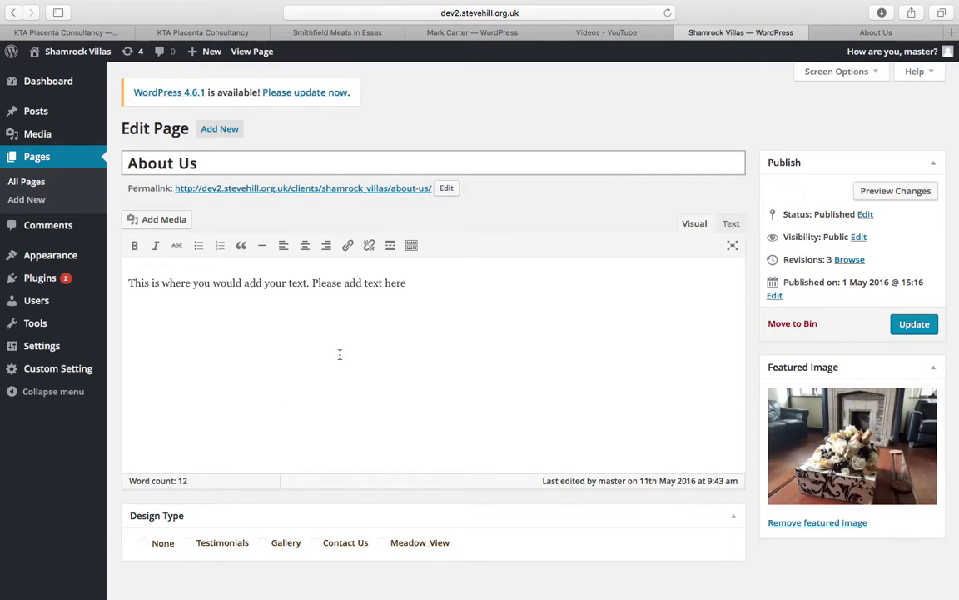
Step: Replace the placeholder paragraph with 'Asdkasjkdnaksdnaksdnajksnajknsdjkansdkjansdkajnskjad' and reload the live page to verify it
type("a")
key("super+a")
type("Asdkasjkdnaksdnaksdnajksnajknsdjkansdkjansdkajnskjad")
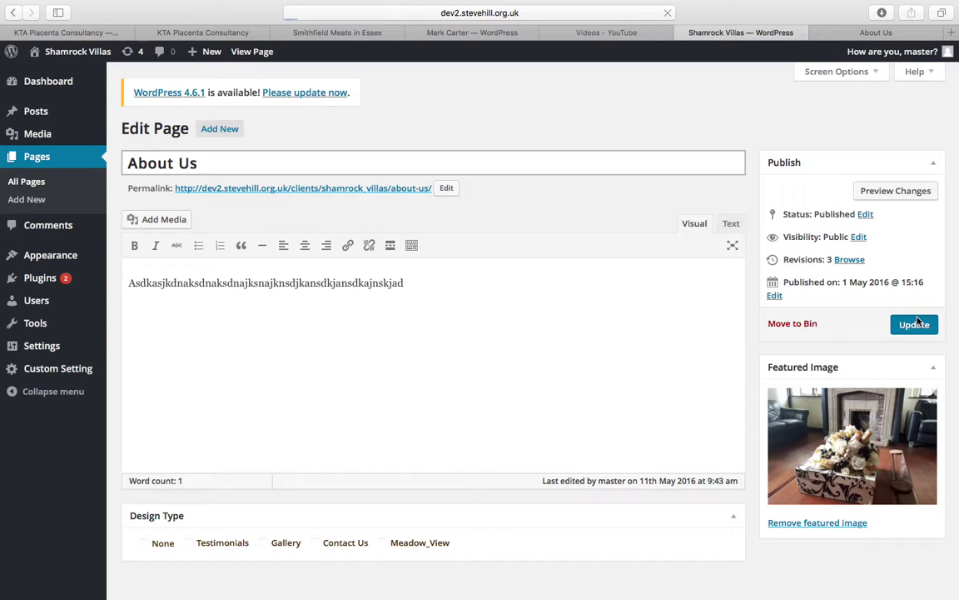
left_click(888, 33)
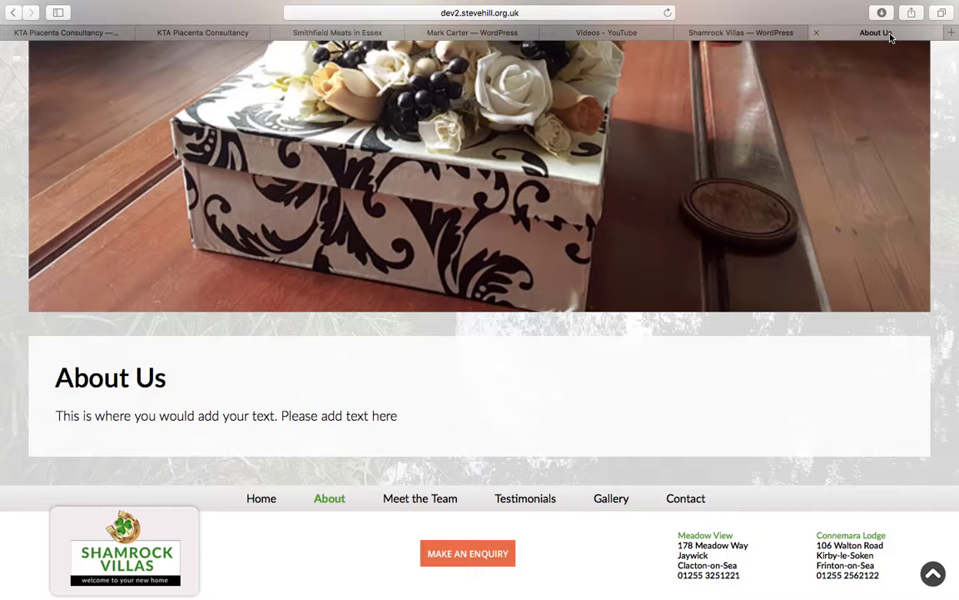
left_click(668, 13)
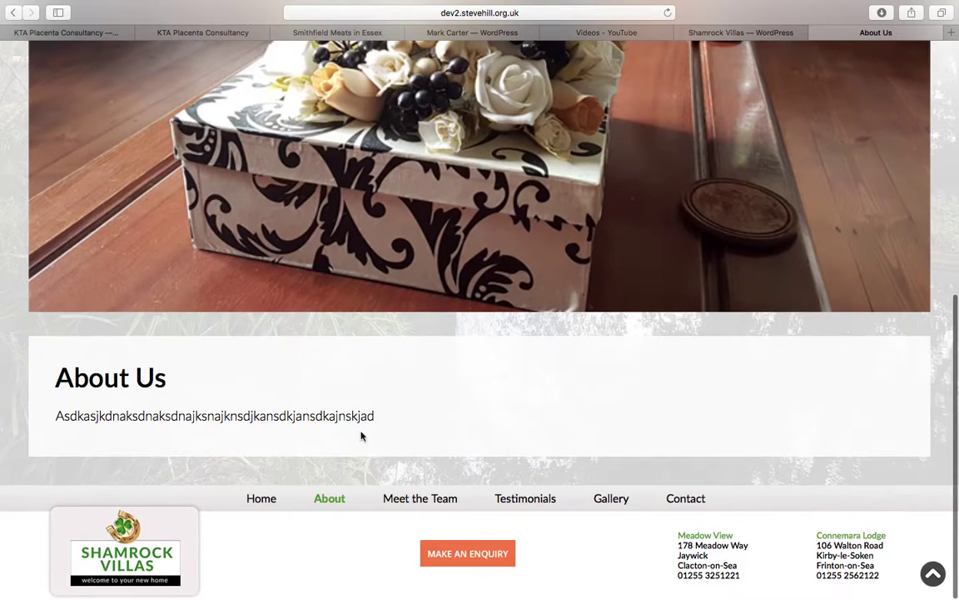
scroll(360, 435, "up", 10)
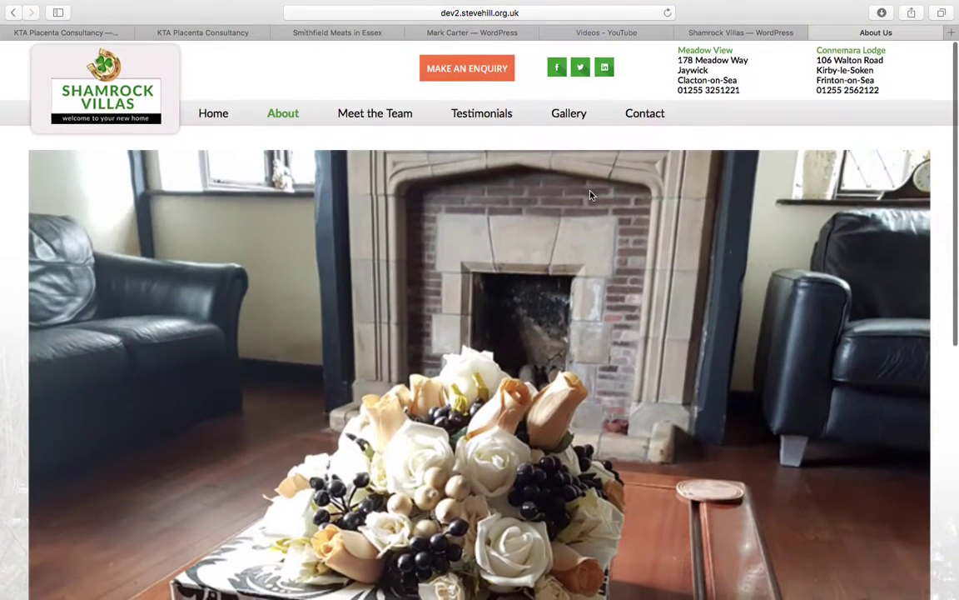
scroll(589, 195, "down", 5)
scroll(499, 208, "up", 5)
scroll(278, 214, "down", 5)
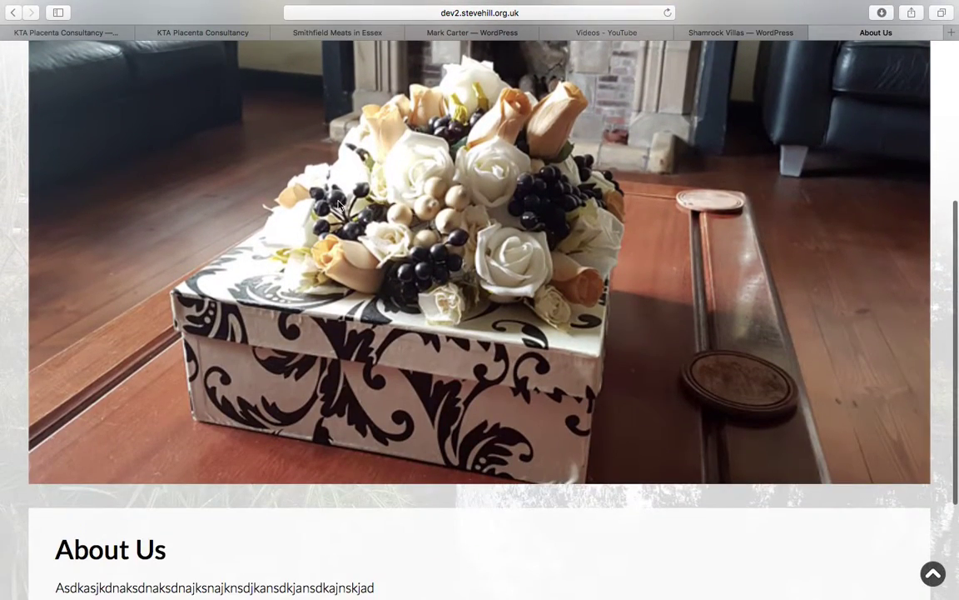
scroll(598, 365, "up", 5)
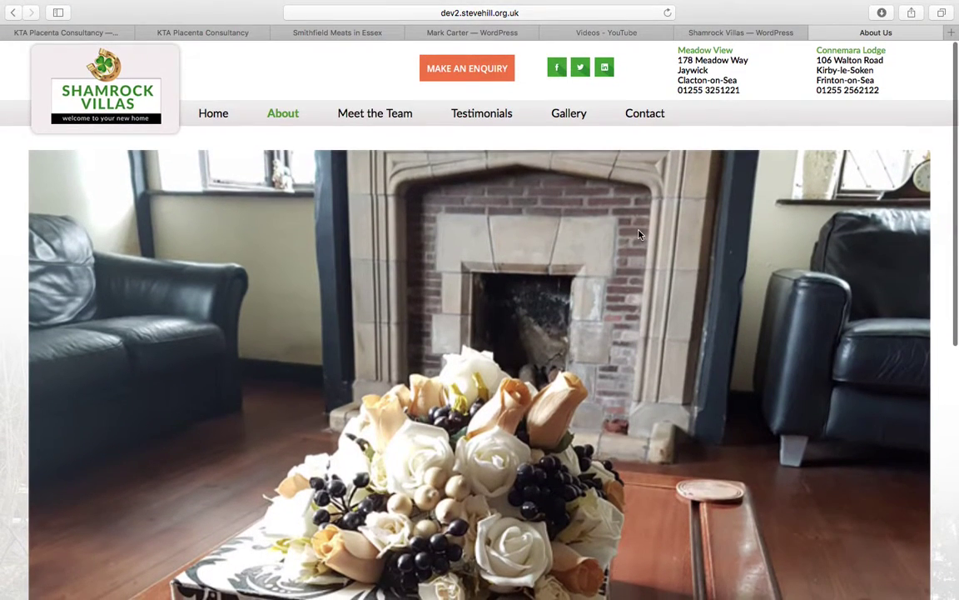
scroll(581, 293, "down", 5)
left_click(737, 47)
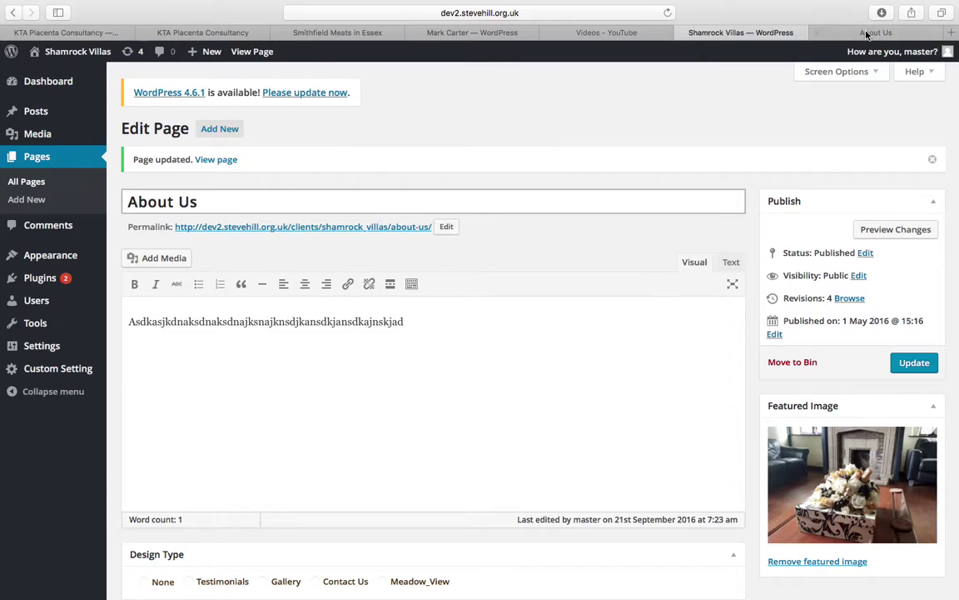
left_click(866, 33)
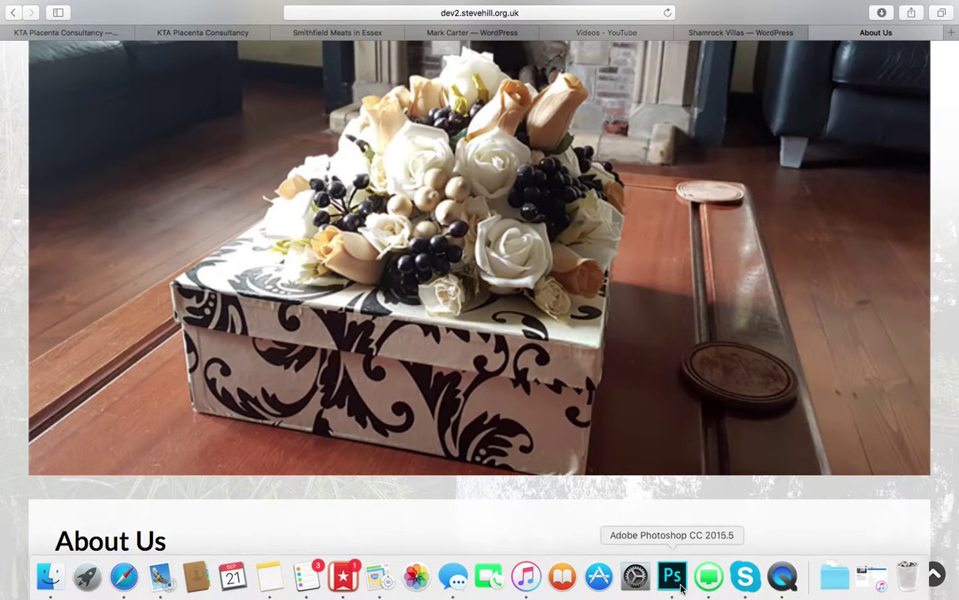
Step: Screen-capture the banner photo area of the live About Us page
left_click(672, 577)
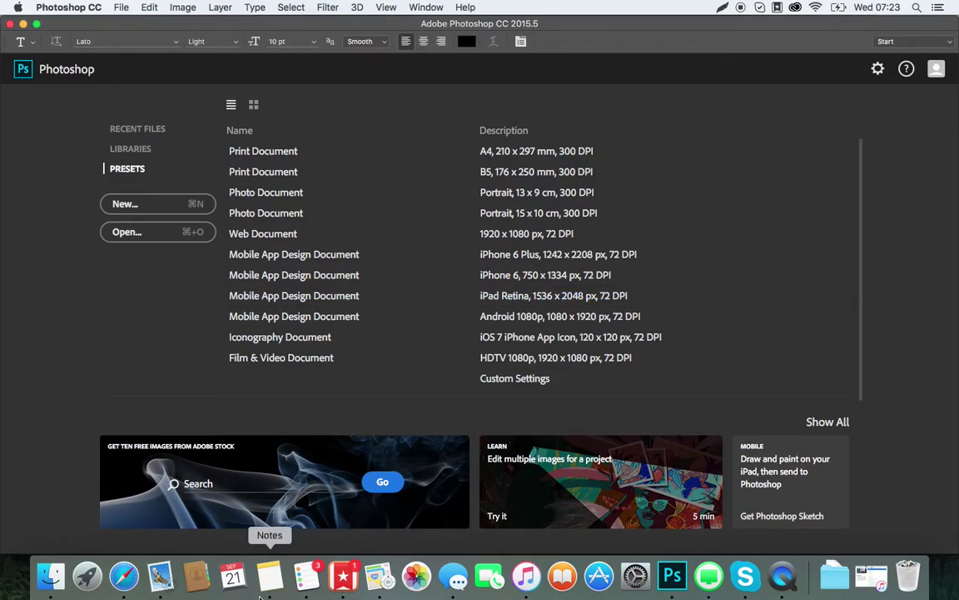
left_click(123, 577)
scroll(500, 349, "up", 5)
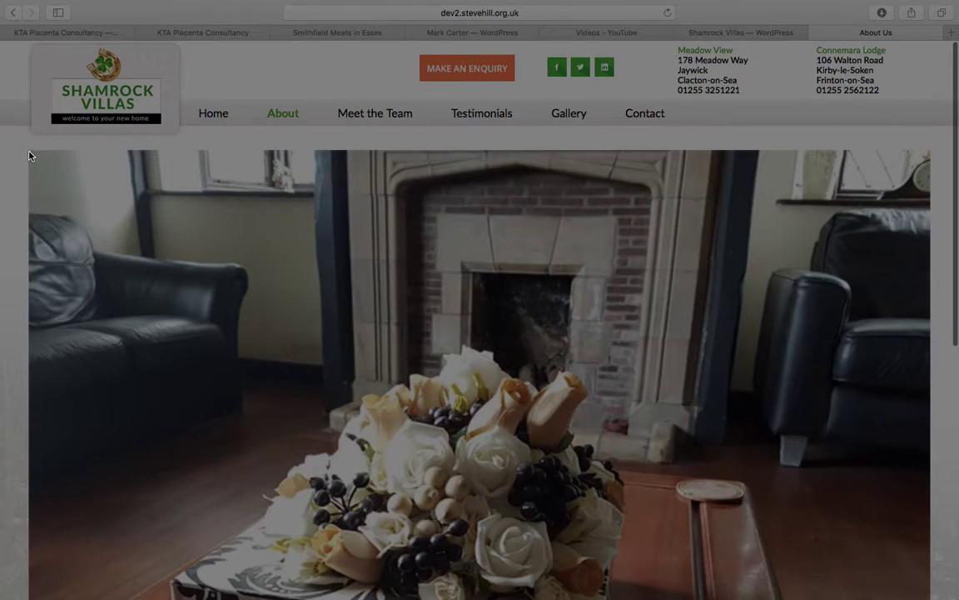
mouse_move(28, 150)
left_mouse_down()
mouse_move(64, 184)
mouse_move(797, 427)
mouse_move(891, 482)
mouse_move(930, 486)
left_mouse_up()
key("super+c")
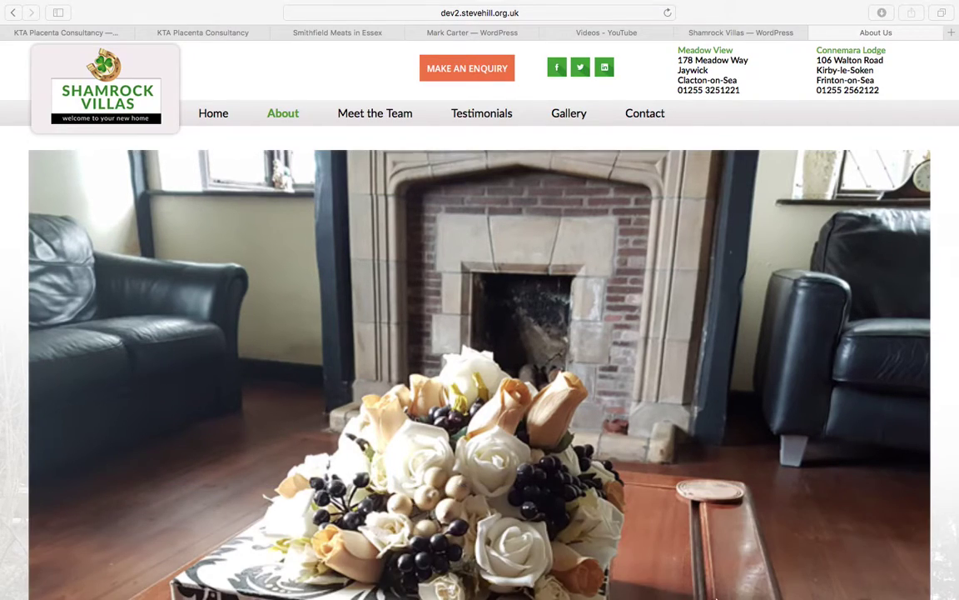
Step: Create a blank 1351 × 500 px Photoshop document
left_click(674, 573)
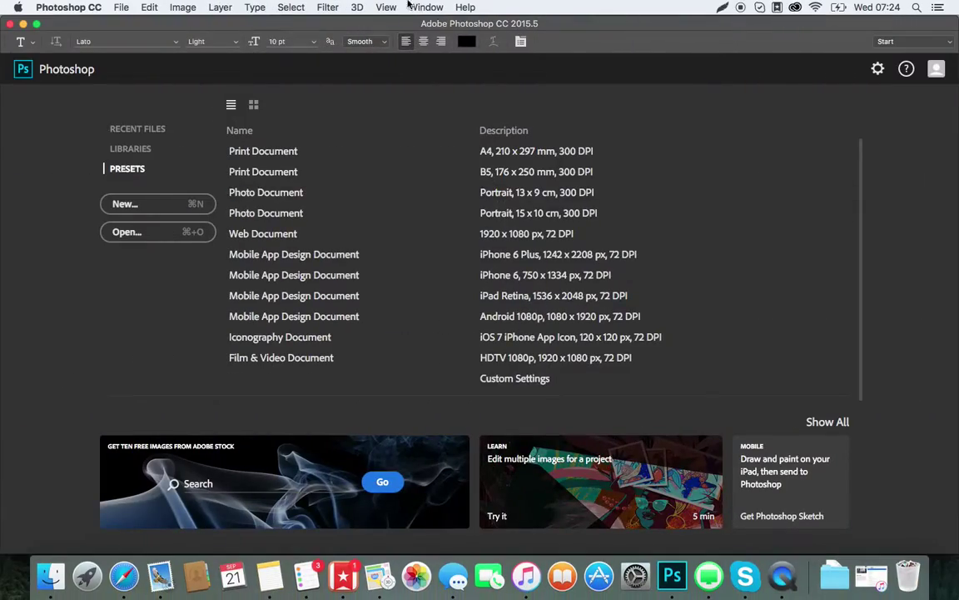
left_click(120, 6)
left_click(133, 23)
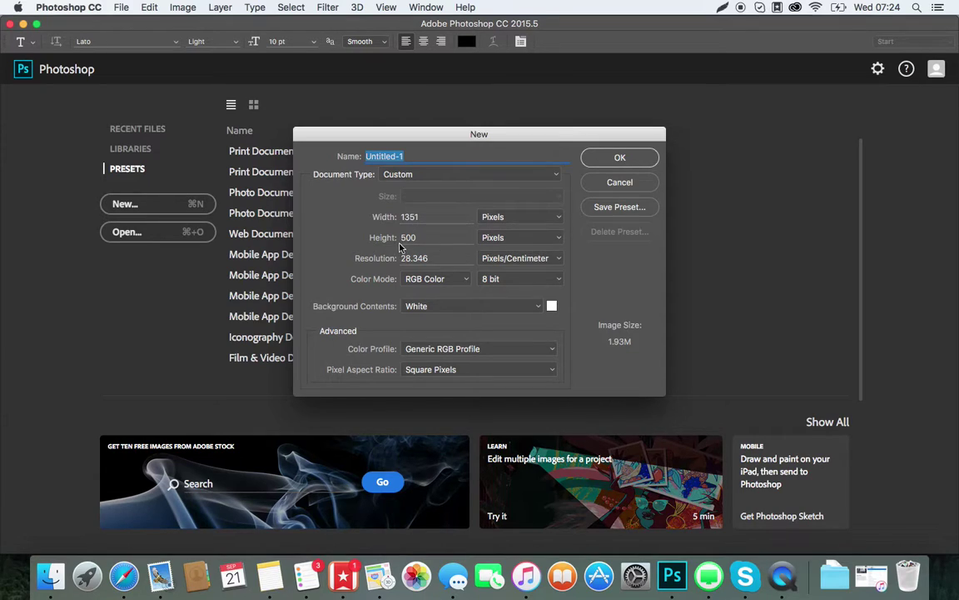
left_click(635, 159)
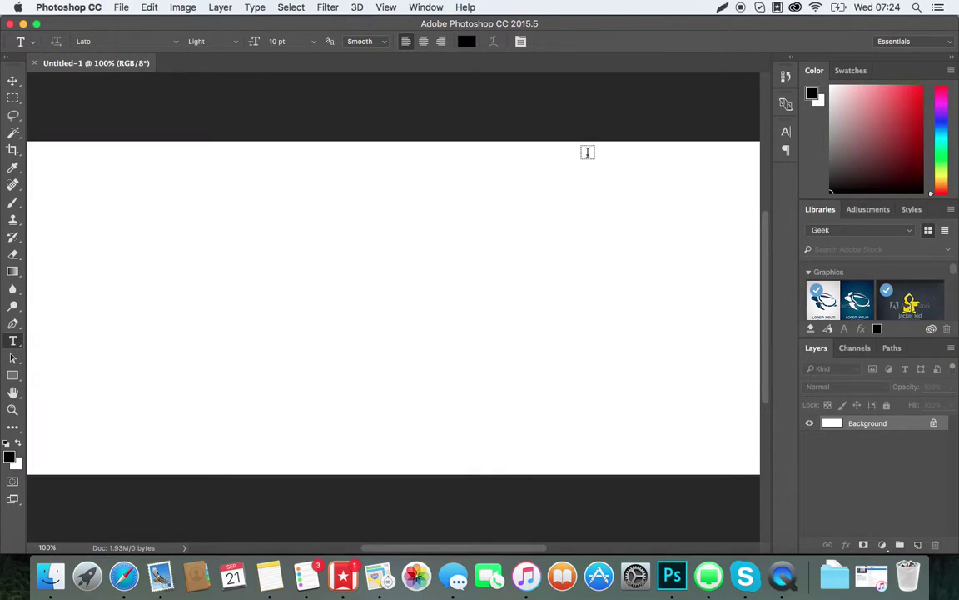
Step: Copy the site's fireplace photo and paste it into Untitled-1, accepting the profile conversion
key("super+1")
key("super+minus")
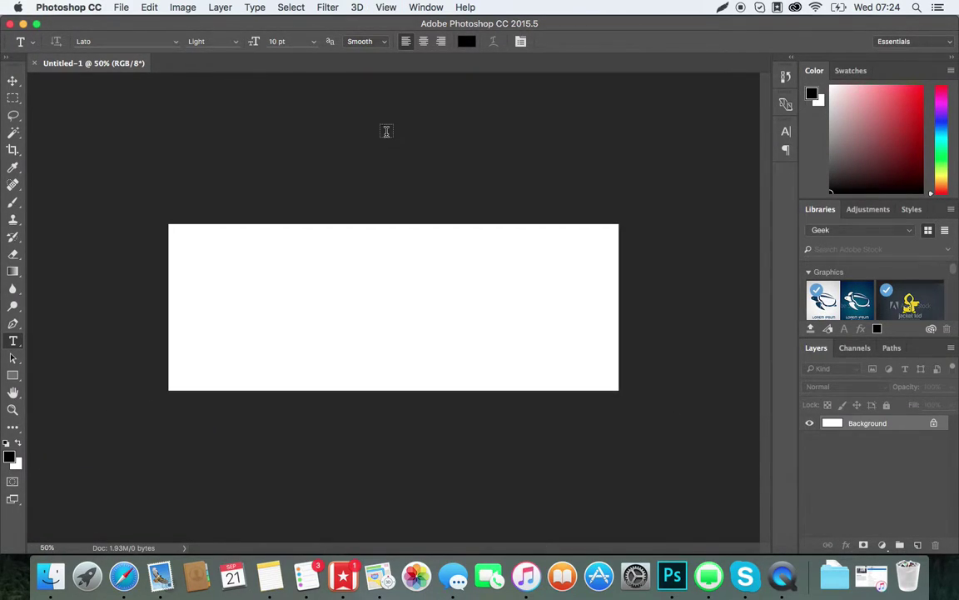
left_click(124, 575)
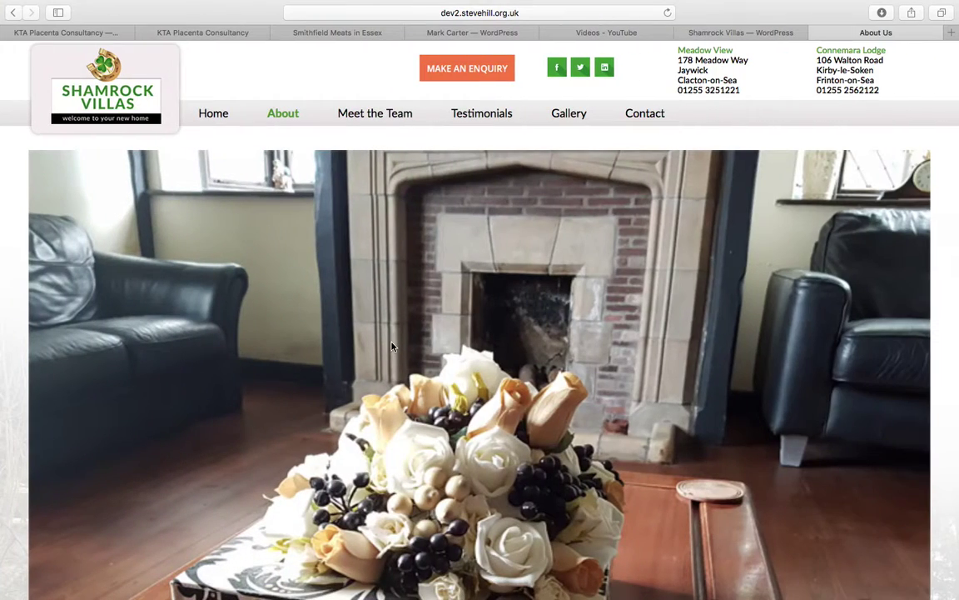
right_click(444, 320)
left_click(479, 414)
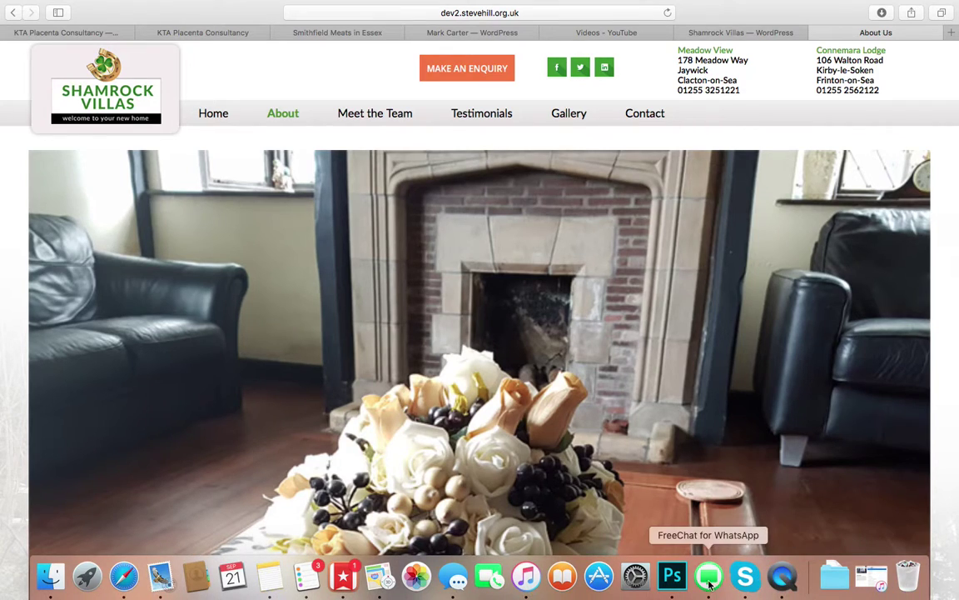
left_click(675, 579)
key("super+v")
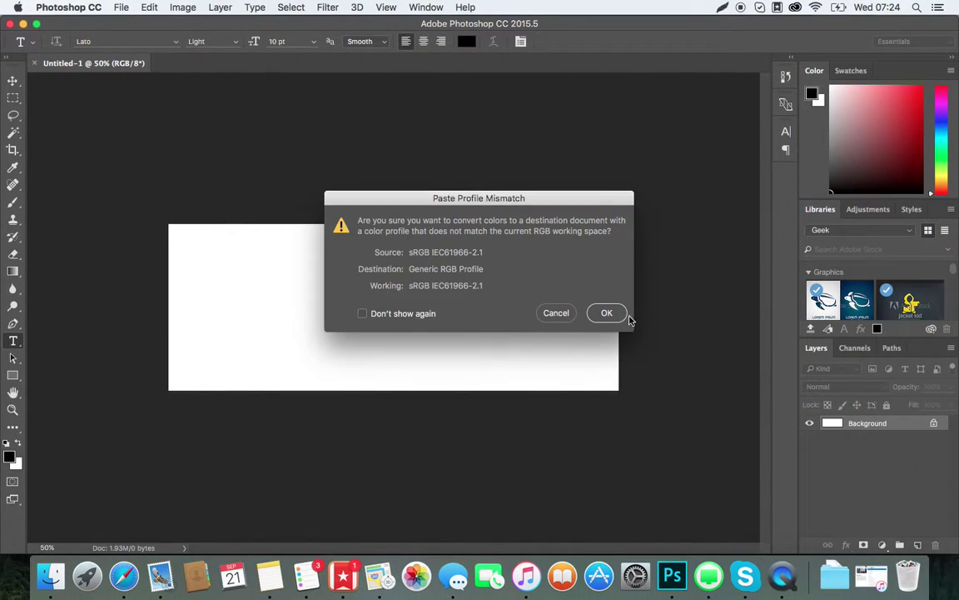
left_click(607, 314)
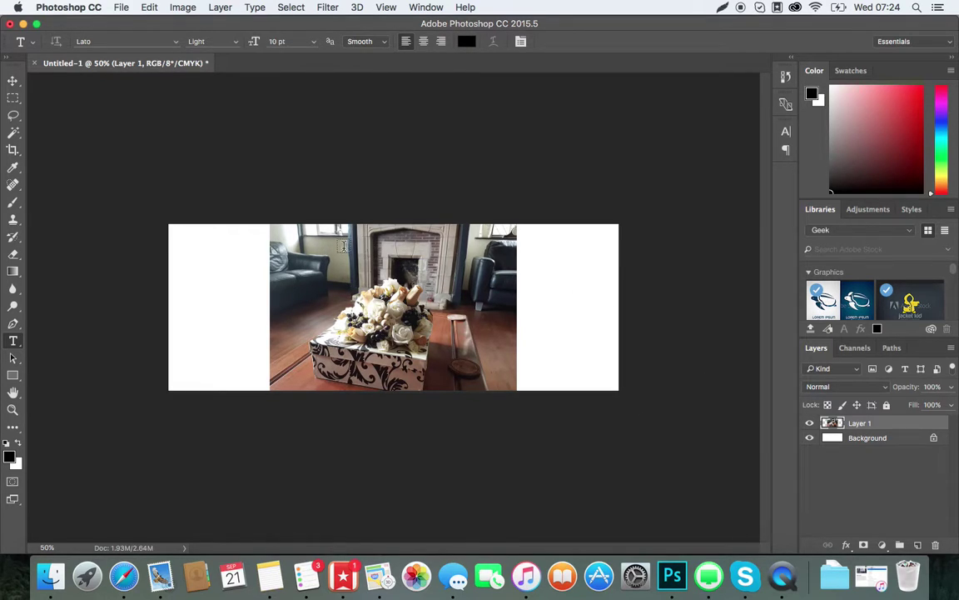
Step: Enlarge the pasted photo past the canvas edges and shift it up so the flower box fits
left_click(12, 81)
key("super+t")
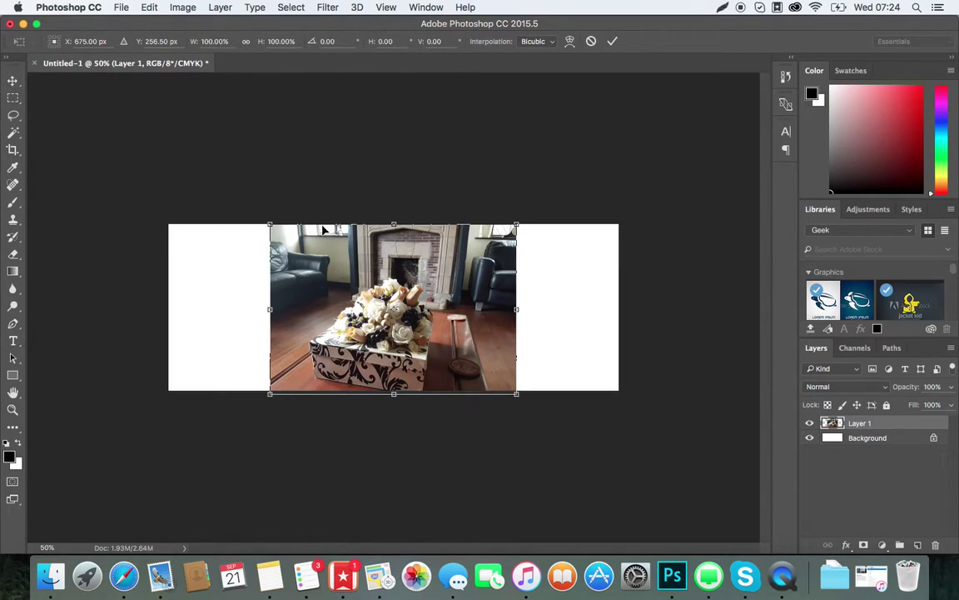
left_click_drag(273, 222, 165, 153)
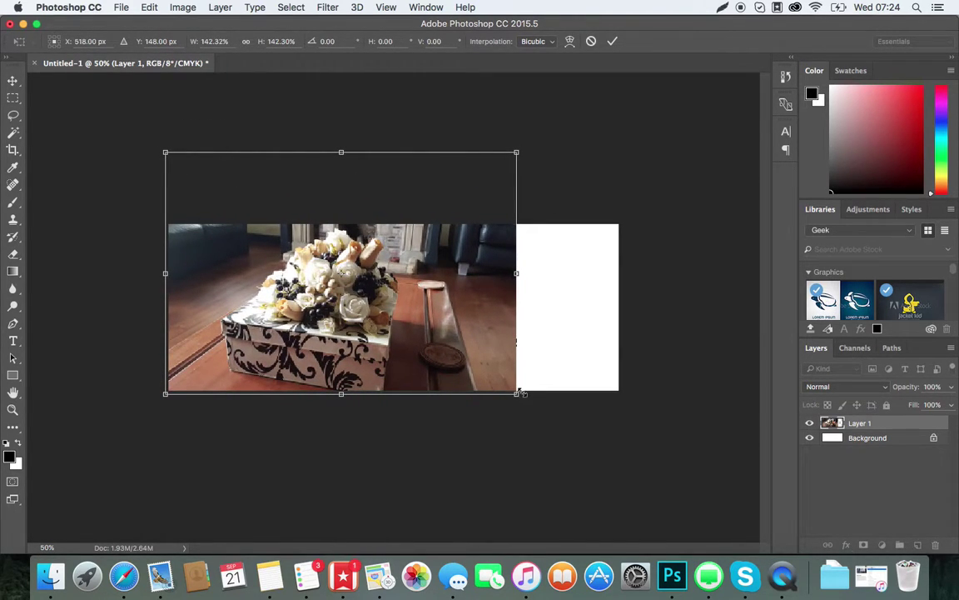
left_click_drag(518, 393, 623, 463)
key("Return")
left_click_drag(498, 304, 500, 254)
Step: Save the banner to the Desktop as JPEG 'Website test image' at quality 8
left_click(122, 6)
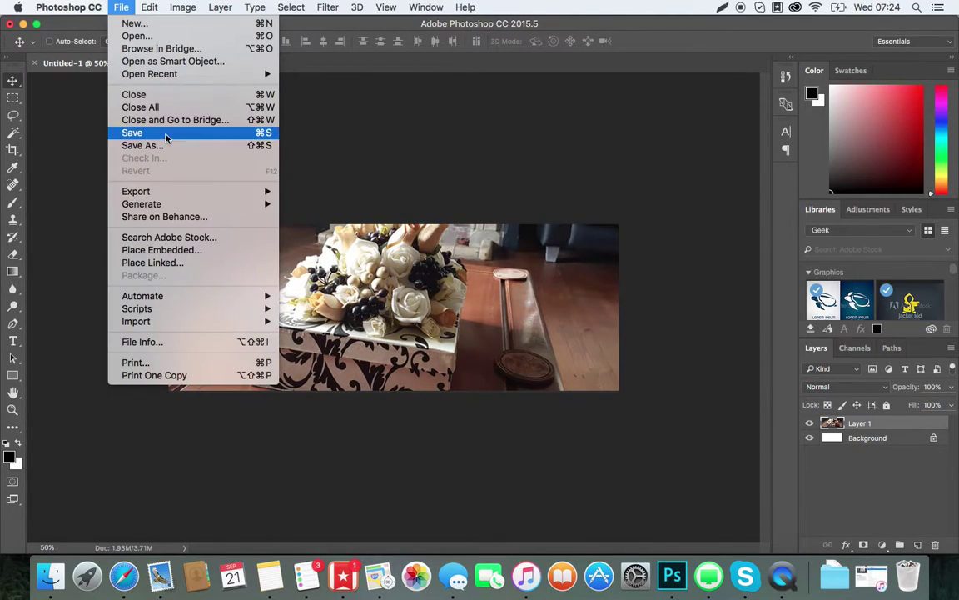
left_click(167, 146)
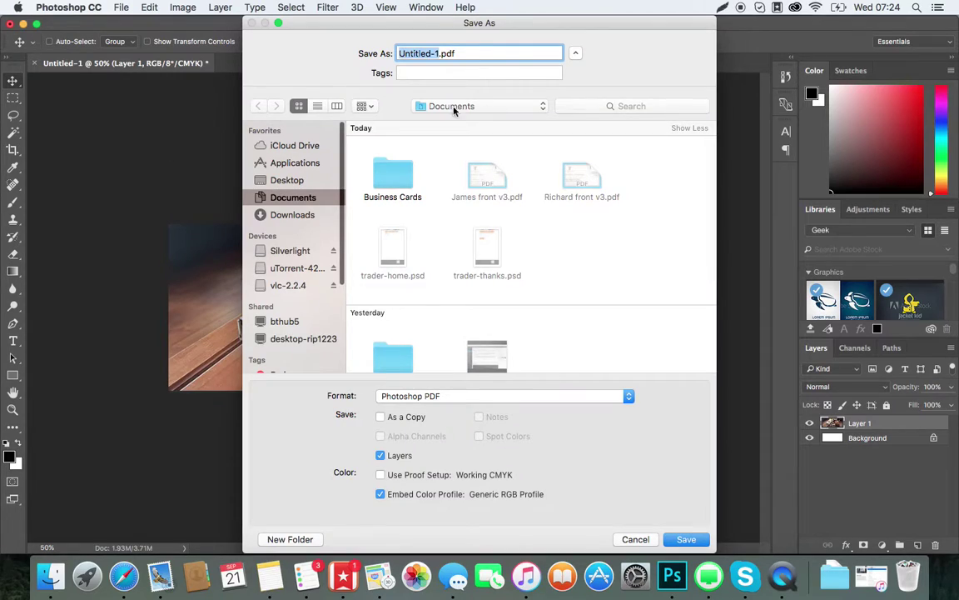
left_click(293, 181)
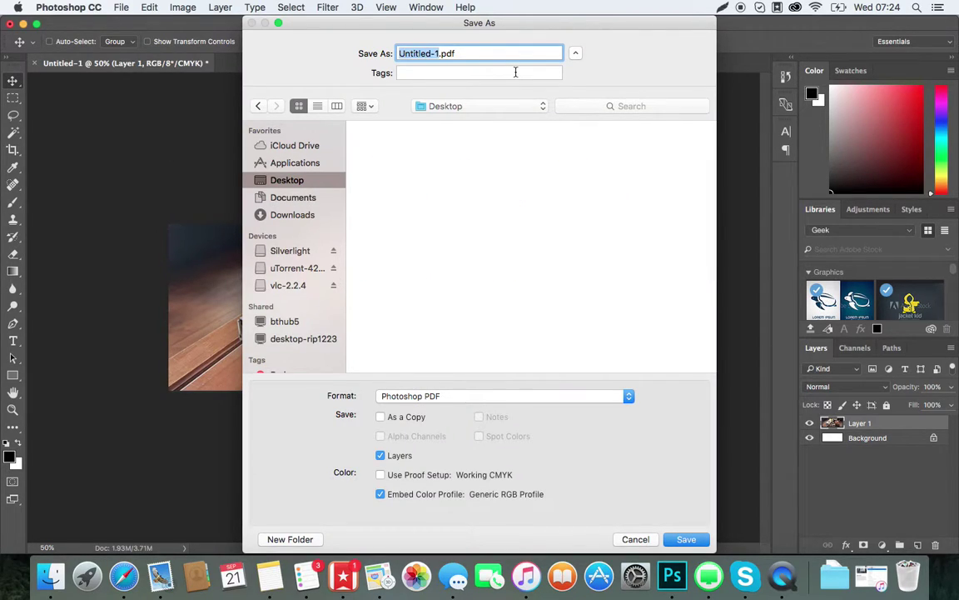
type("Webs")
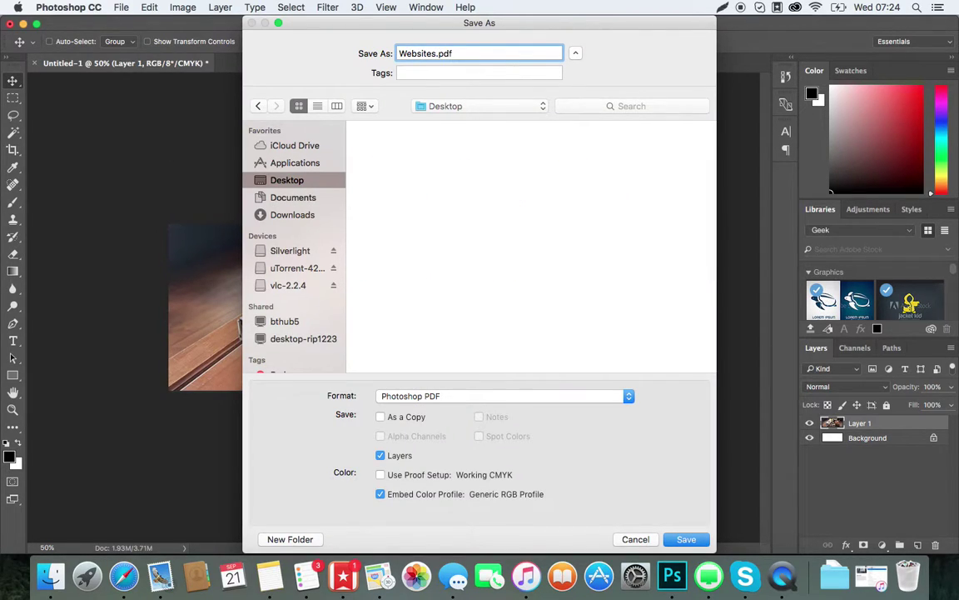
type("test image")
left_click(514, 396)
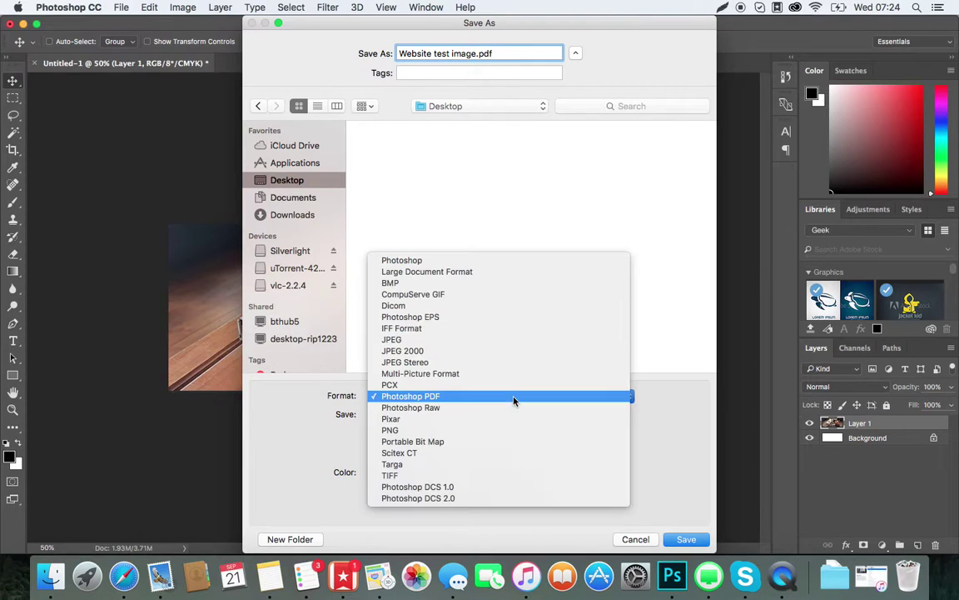
left_click(455, 339)
left_click(686, 539)
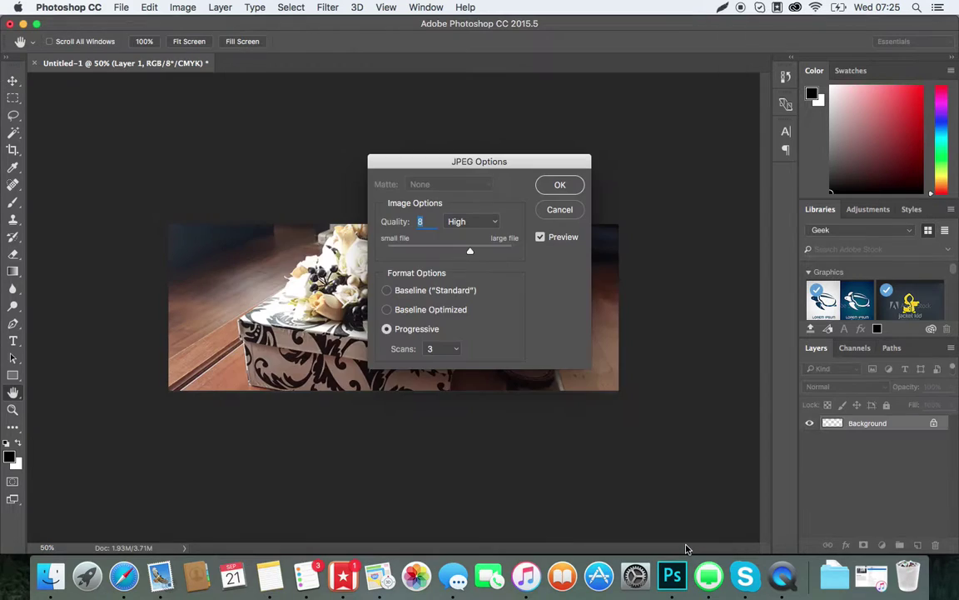
left_click(559, 185)
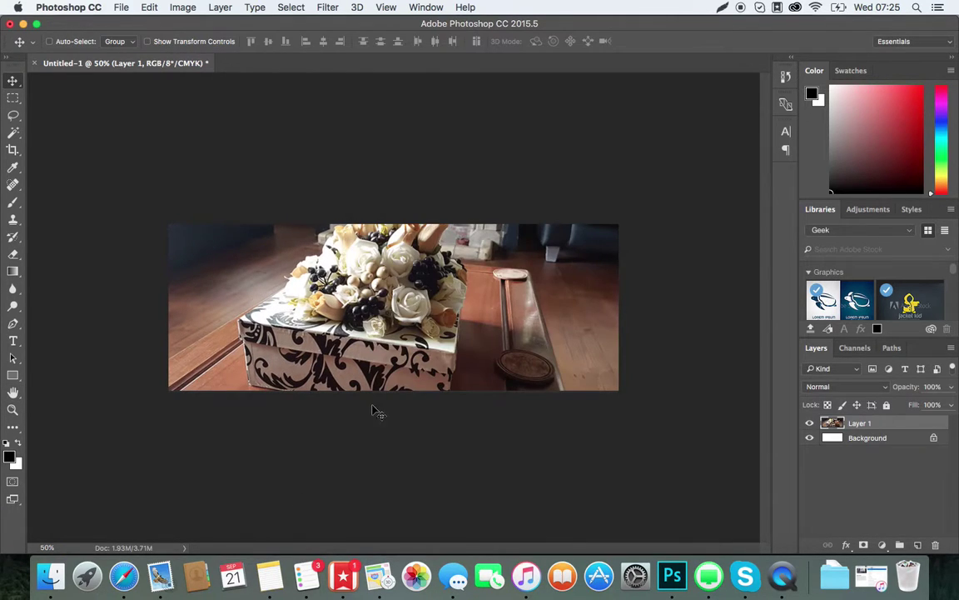
left_click(123, 574)
Step: Upload Website test image.jpg from the Desktop as the About Us featured image and update the page
scroll(803, 533, "down", 5)
scroll(791, 411, "up", 5)
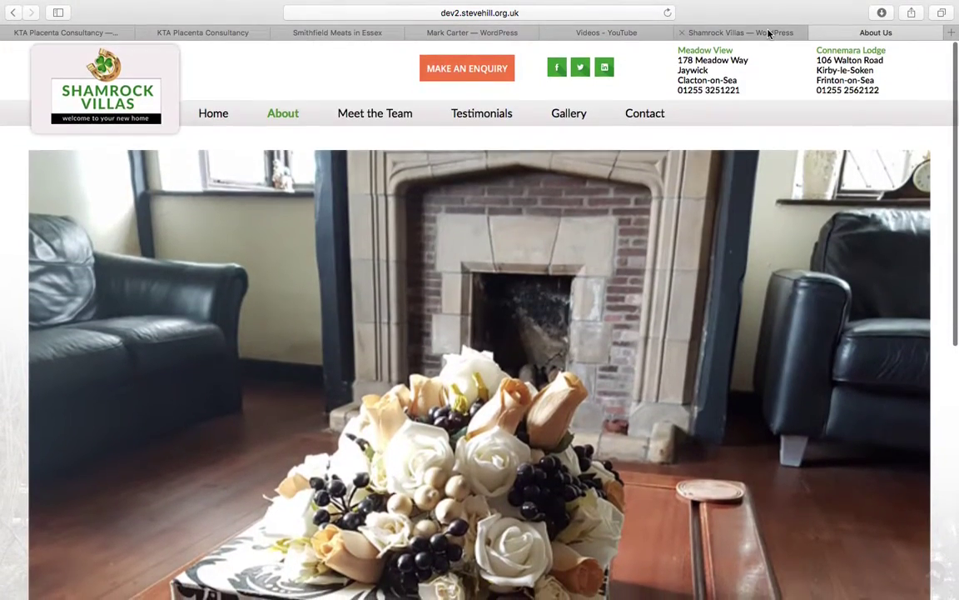
left_click(772, 33)
left_click(836, 481)
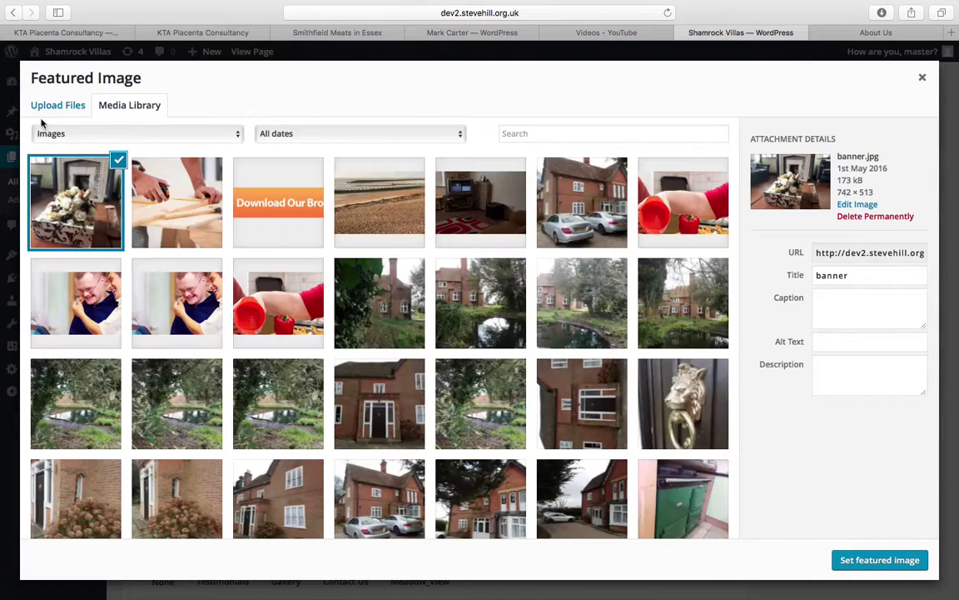
left_click(50, 107)
left_click(512, 326)
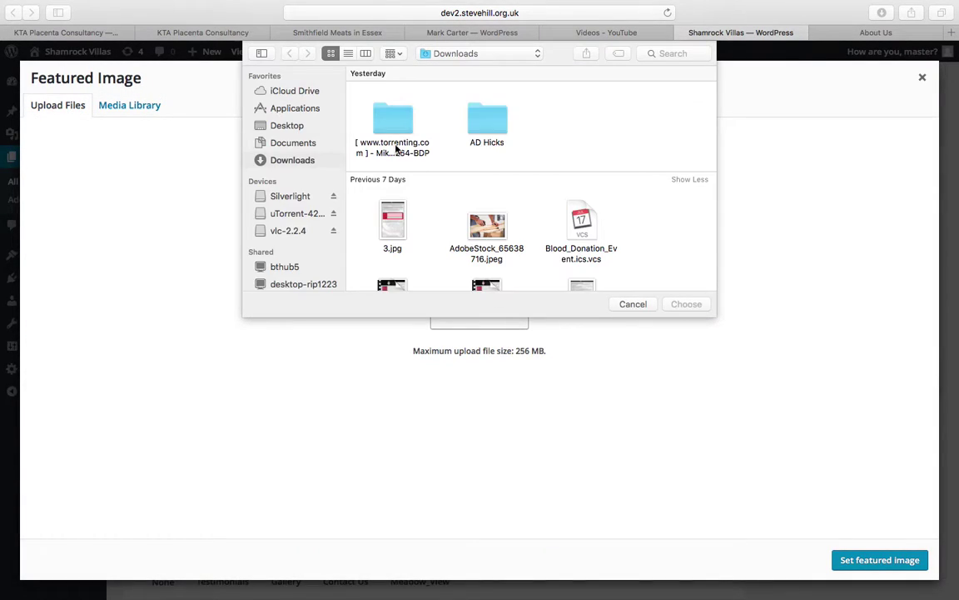
left_click(292, 127)
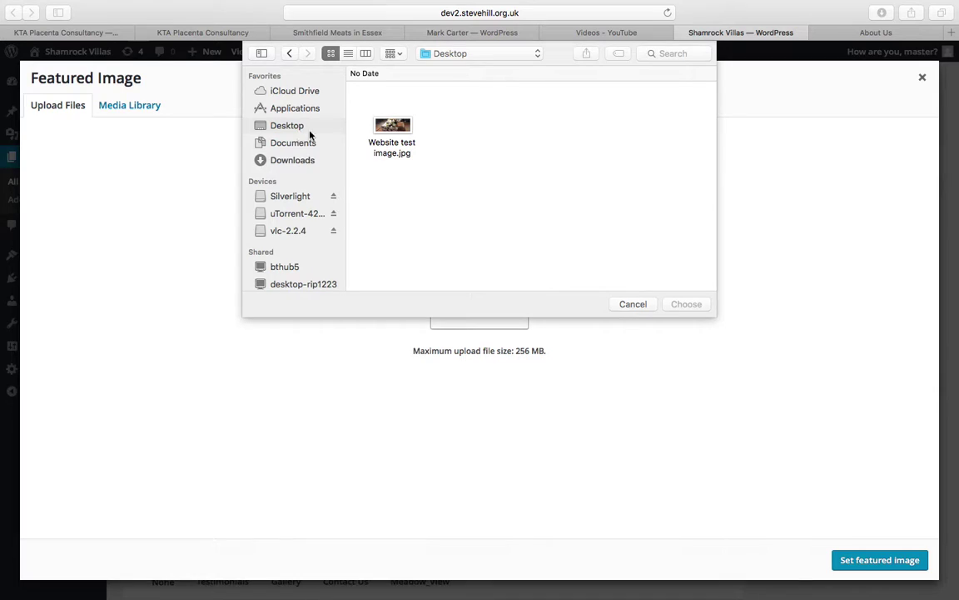
double_click(394, 126)
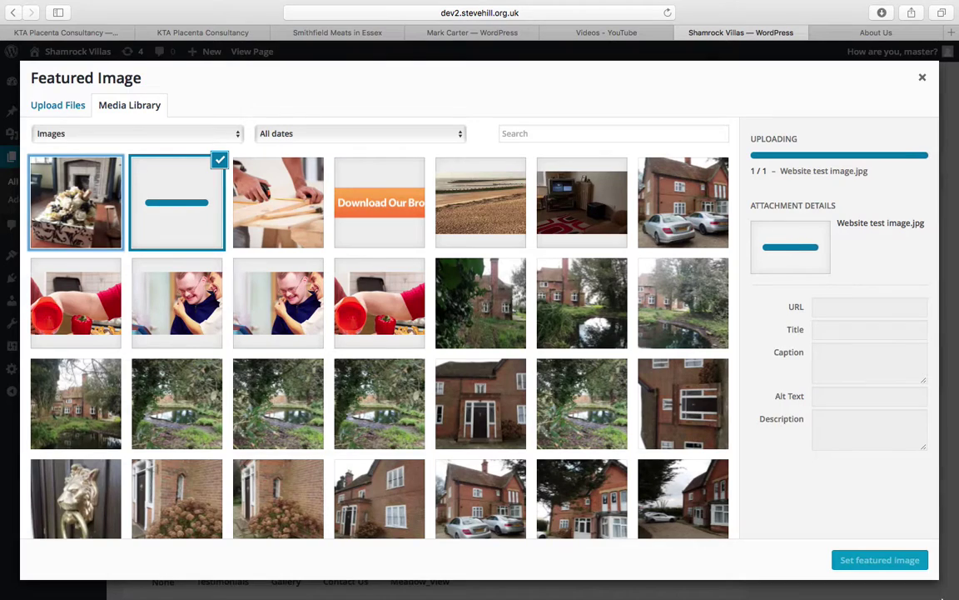
left_click(890, 562)
left_click(921, 361)
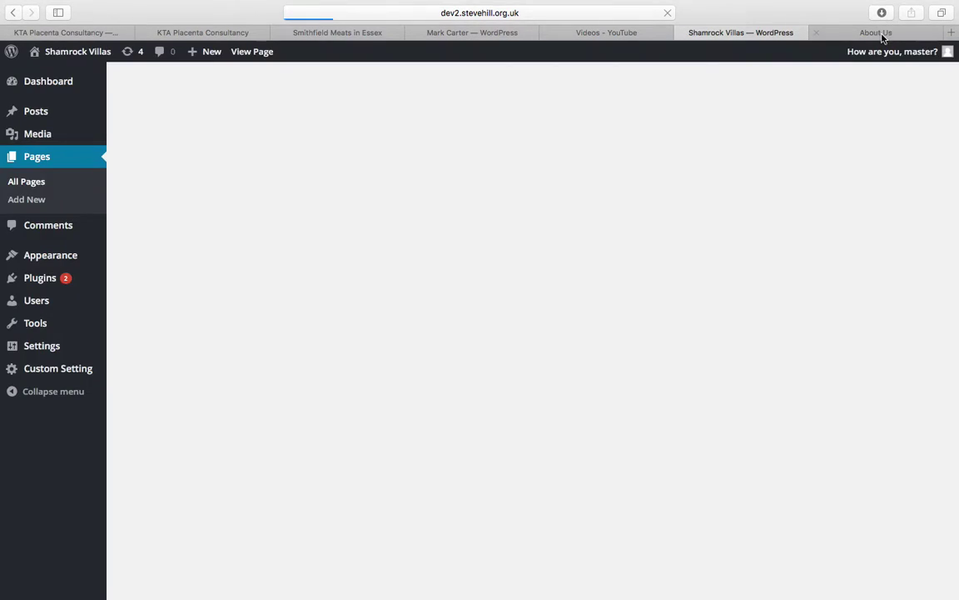
Step: Reload the live About Us page to check the flower-box banner, then return to the editor
left_click(857, 33)
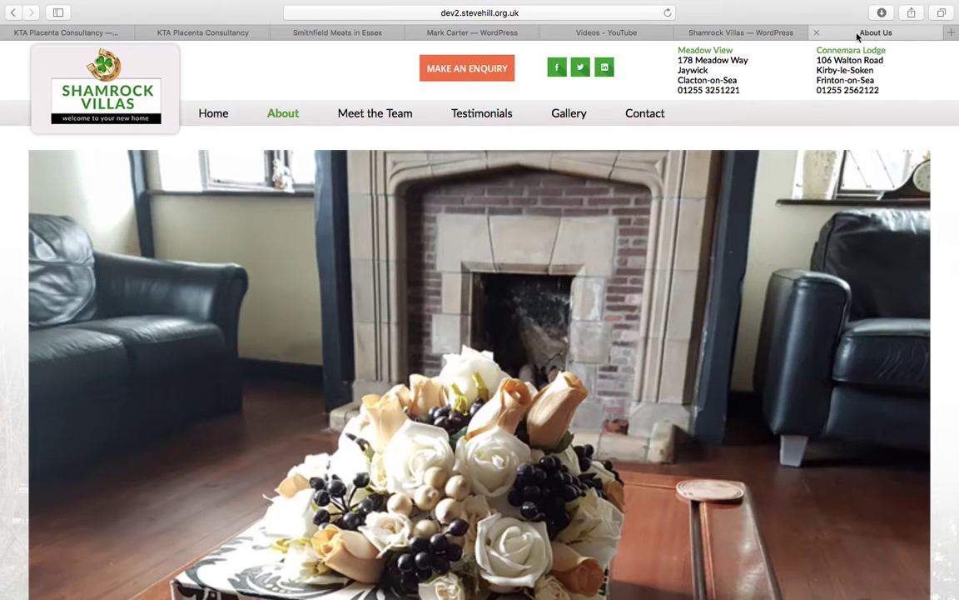
left_click(667, 14)
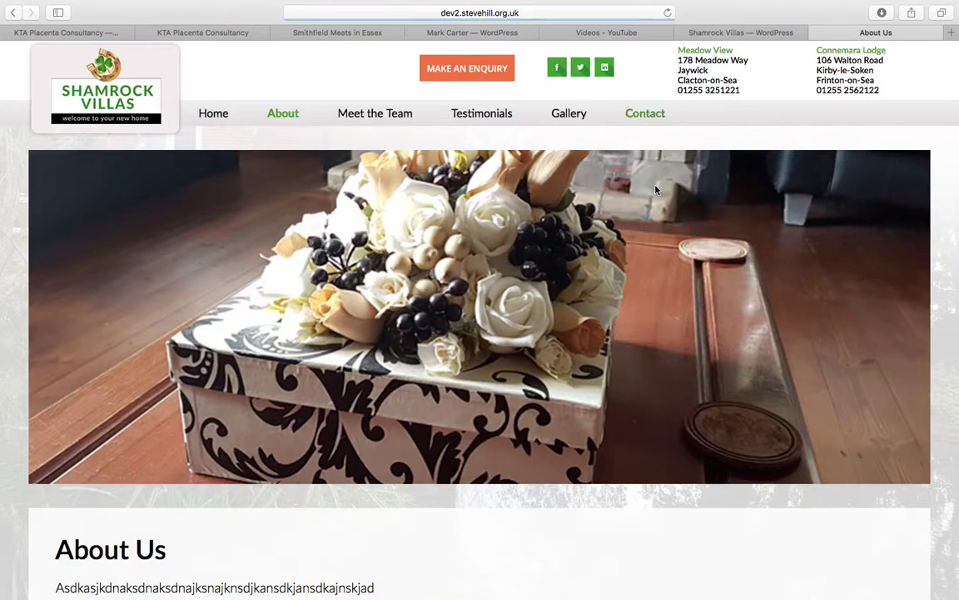
scroll(610, 324, "down", 2)
scroll(610, 324, "up", 2)
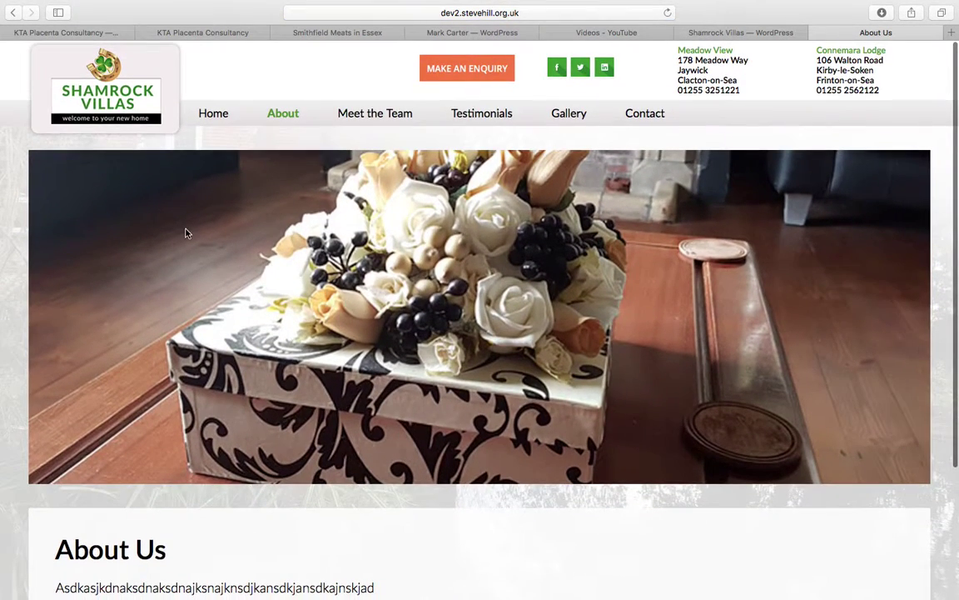
scroll(388, 475, "down", 3)
scroll(249, 358, "up", 3)
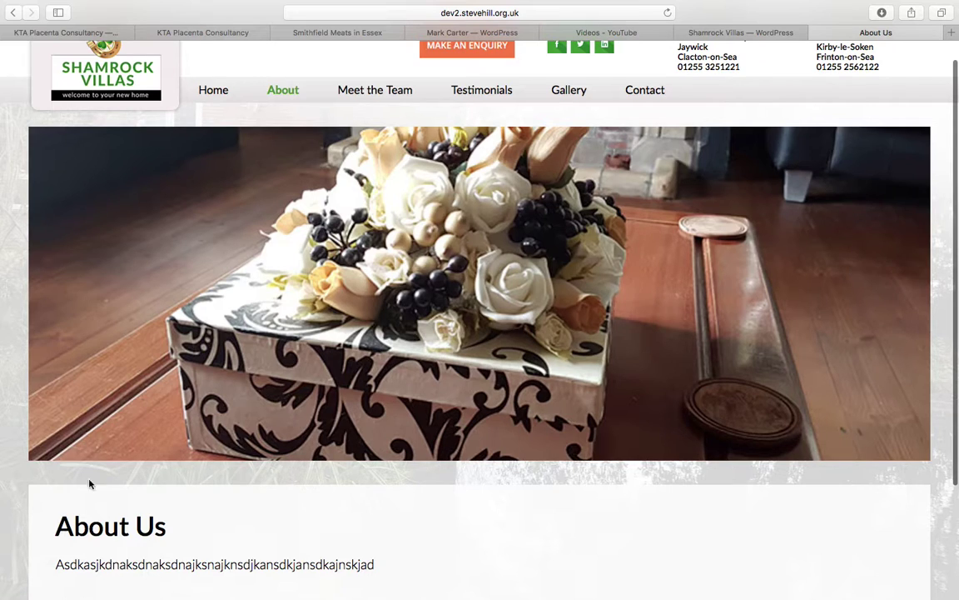
scroll(158, 511, "up", 1)
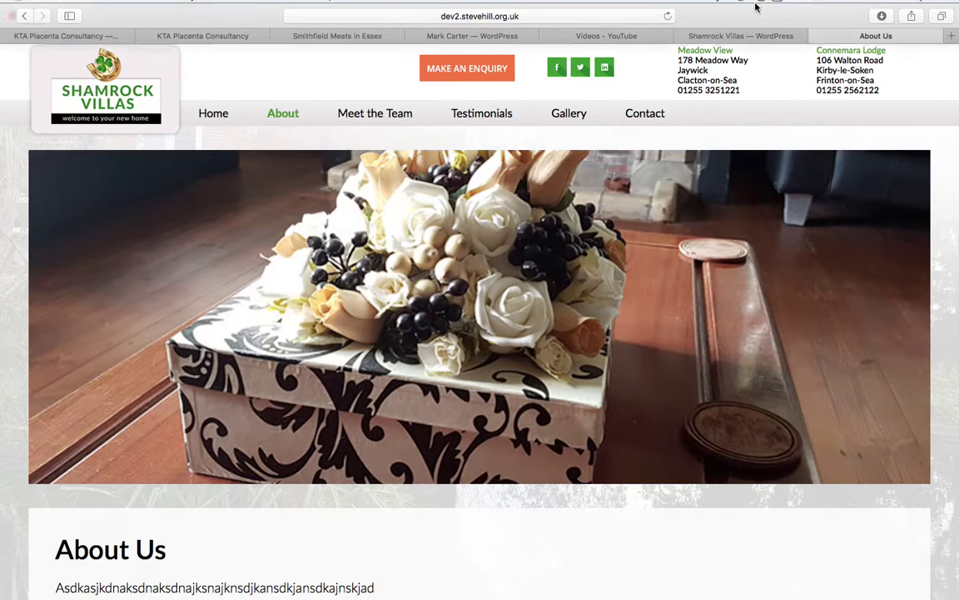
left_click(743, 48)
left_click(875, 47)
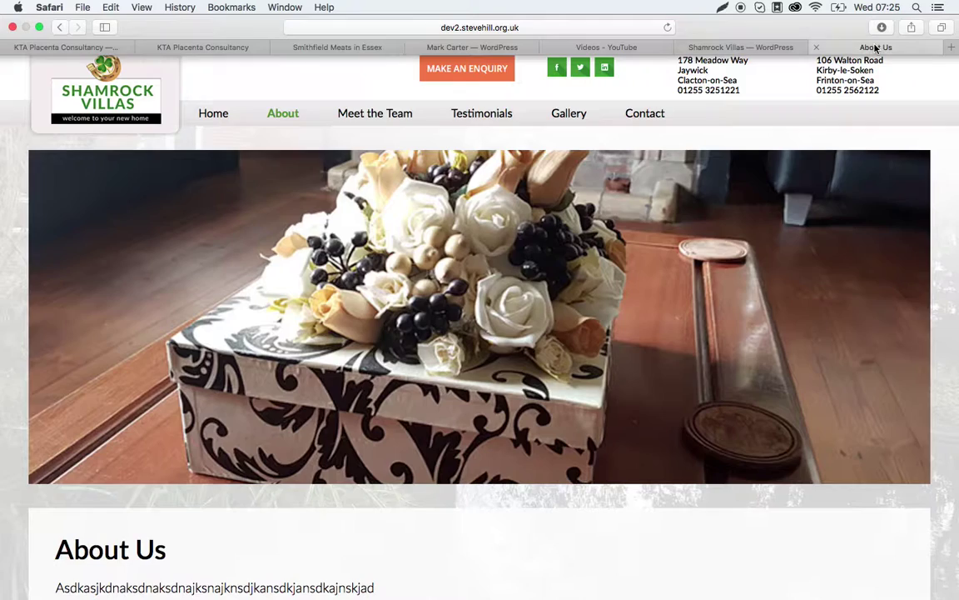
left_click(769, 51)
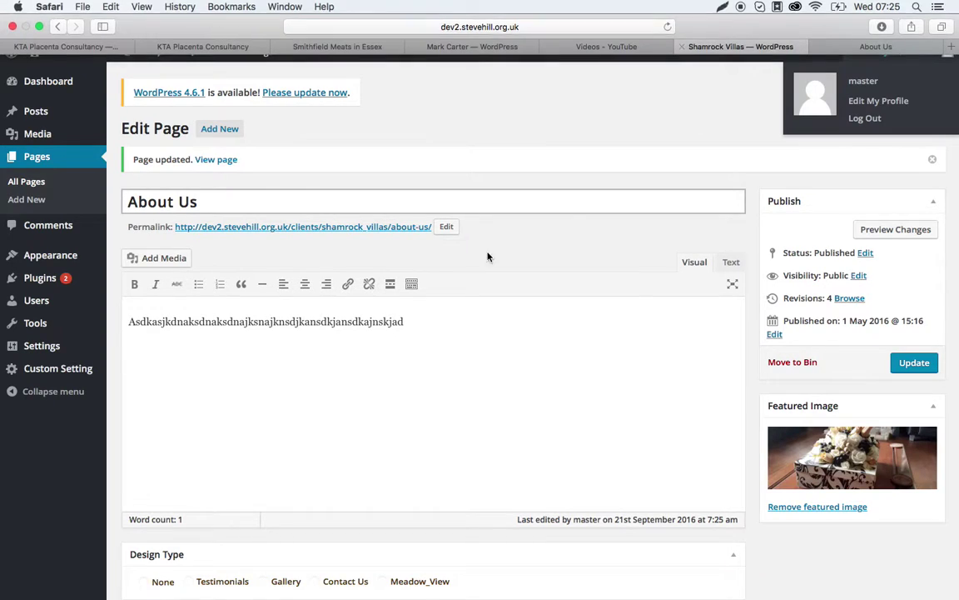
Step: Open the Meet the Team page for editing from the All Pages list
left_click(52, 147)
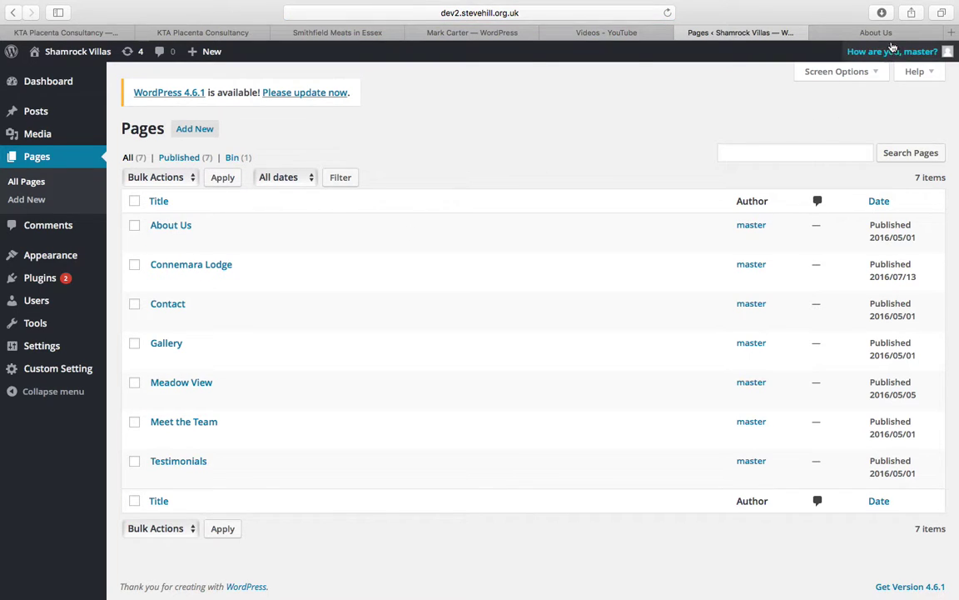
left_click(854, 33)
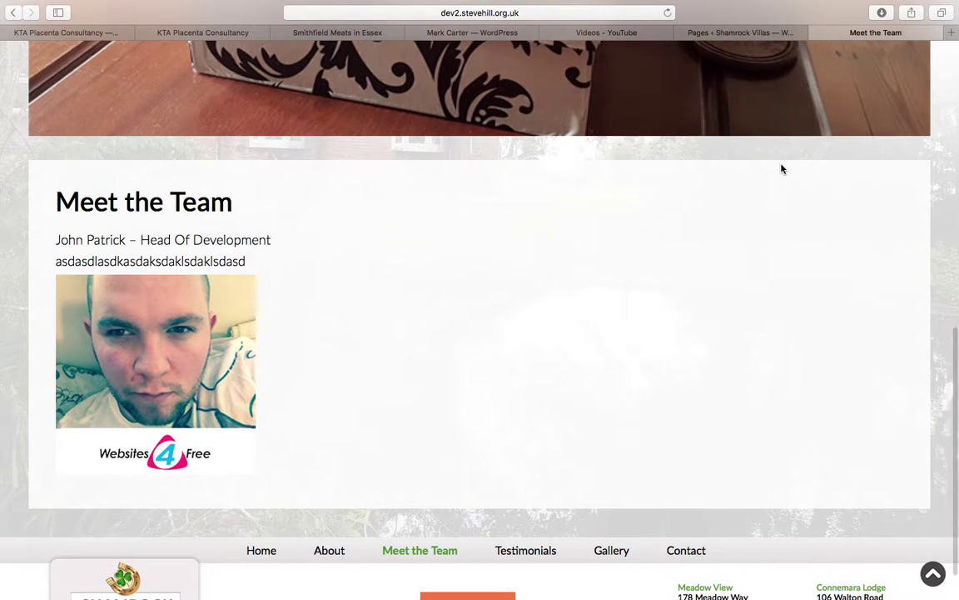
left_click(749, 33)
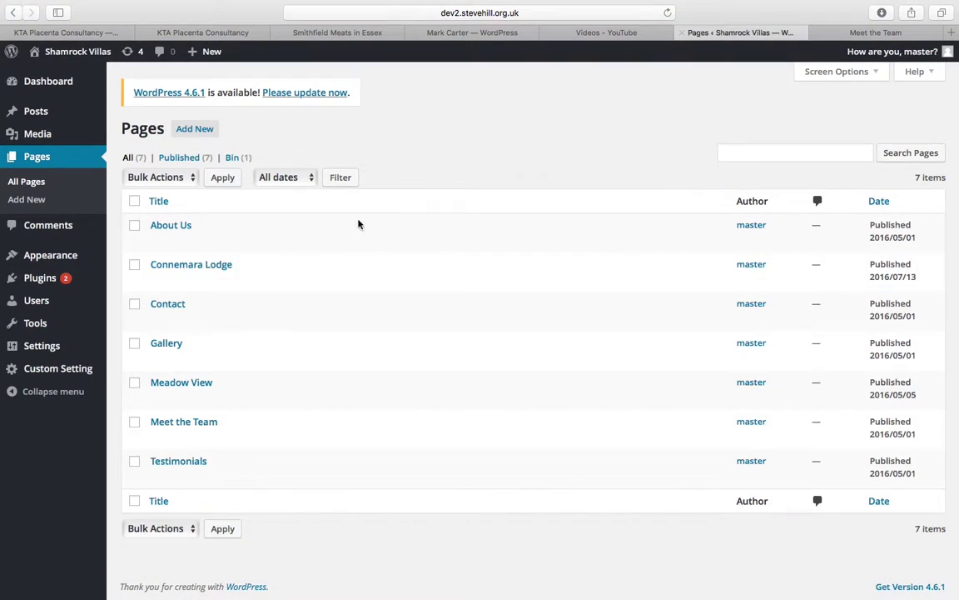
left_click(163, 425)
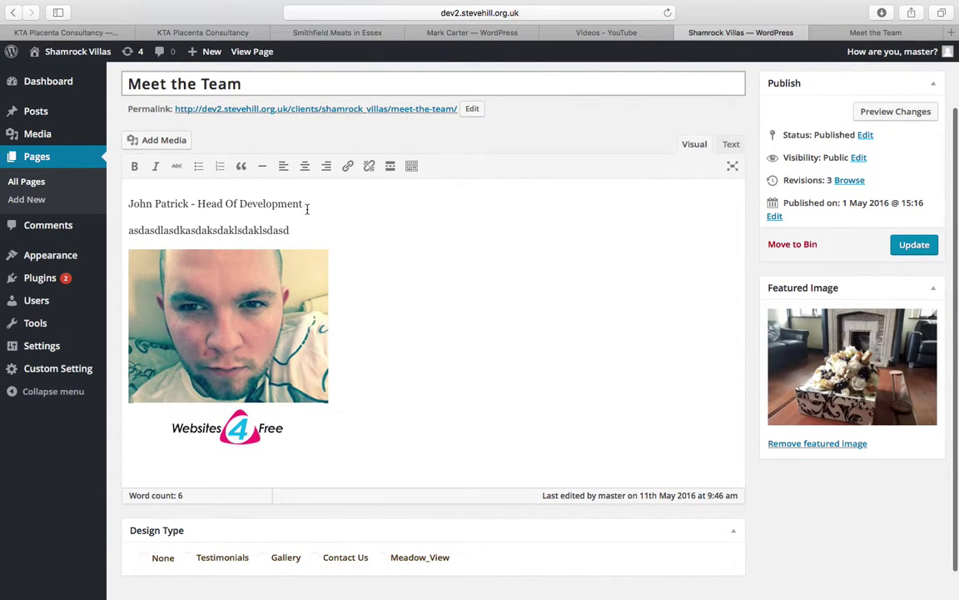
Step: Replace the old name with a bold new name, retitle it 'Head of asjnakj', and delete the photo
left_click_drag(306, 210, 48, 179)
key("BackSpace")
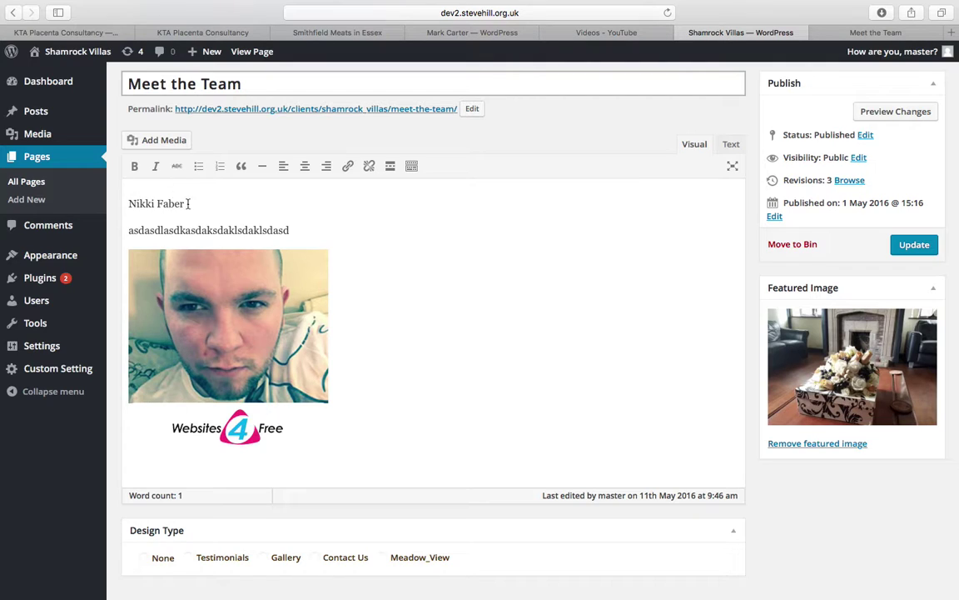
left_click_drag(208, 202, 84, 178)
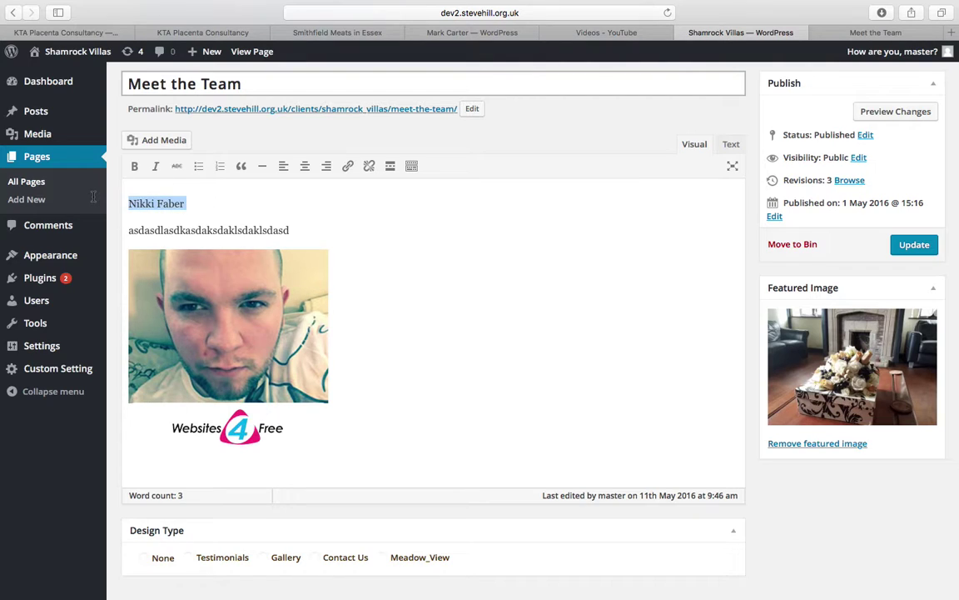
left_click(134, 166)
left_click_drag(304, 228, 106, 223)
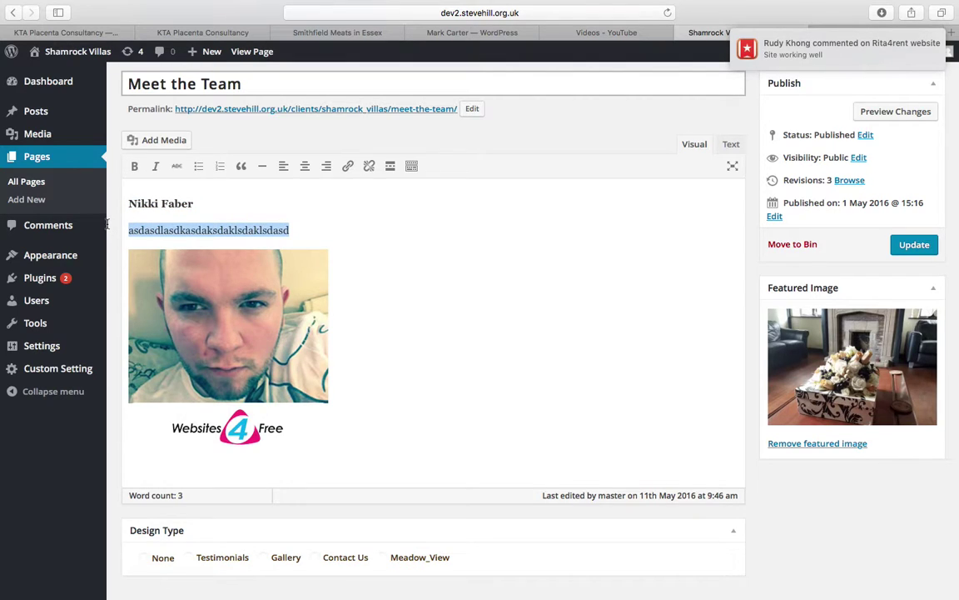
type("Head of asjnakj")
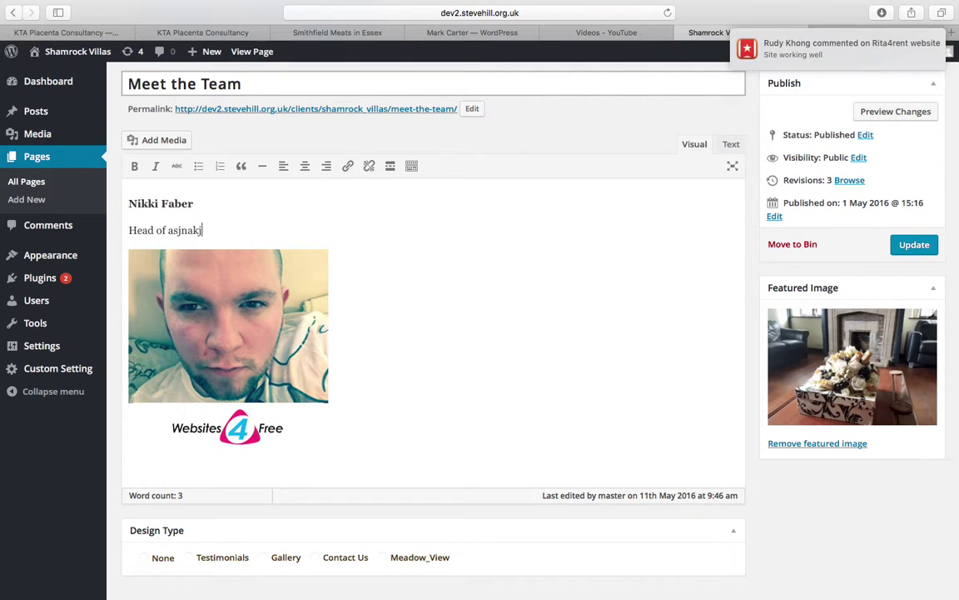
left_click(242, 383)
key("Delete")
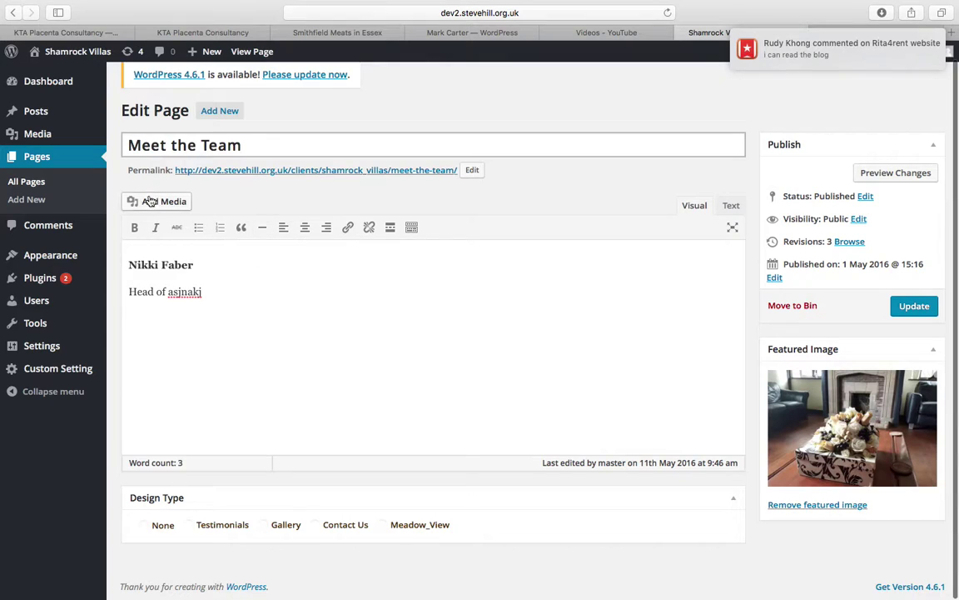
Step: Insert the Media Library photo with the Websites 4 Free logo under the title
left_click(159, 201)
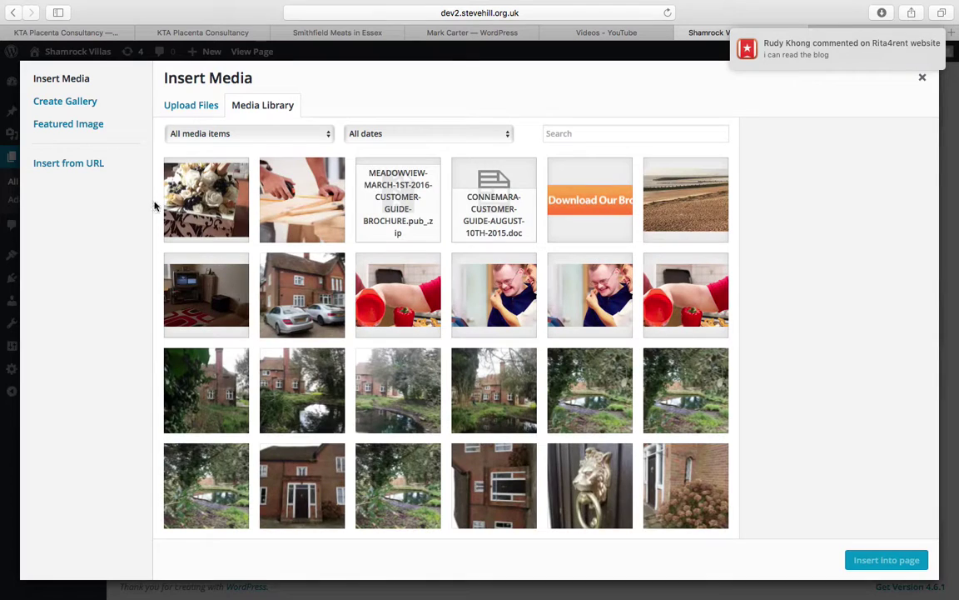
scroll(221, 197, "down", 20)
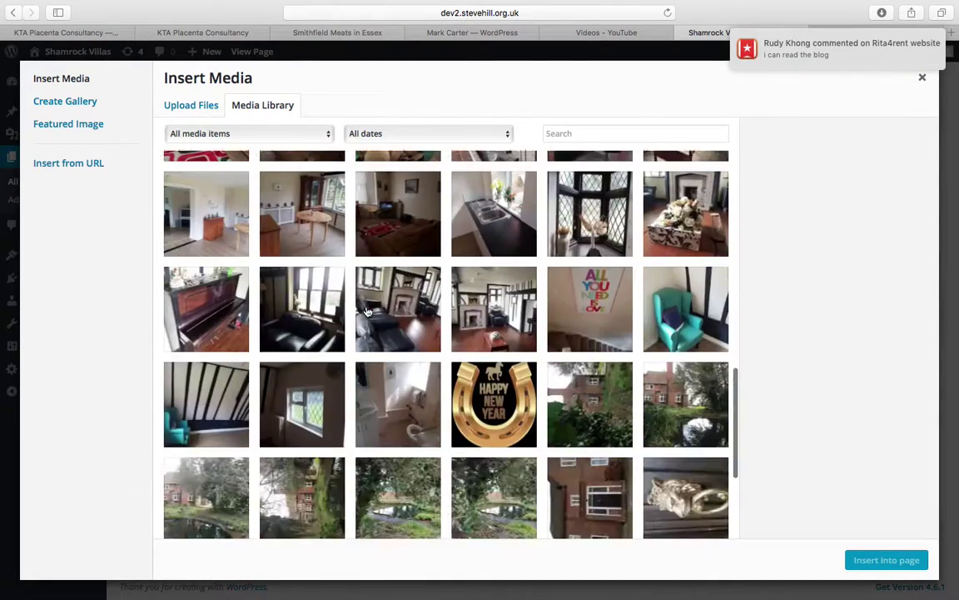
scroll(383, 283, "down", 15)
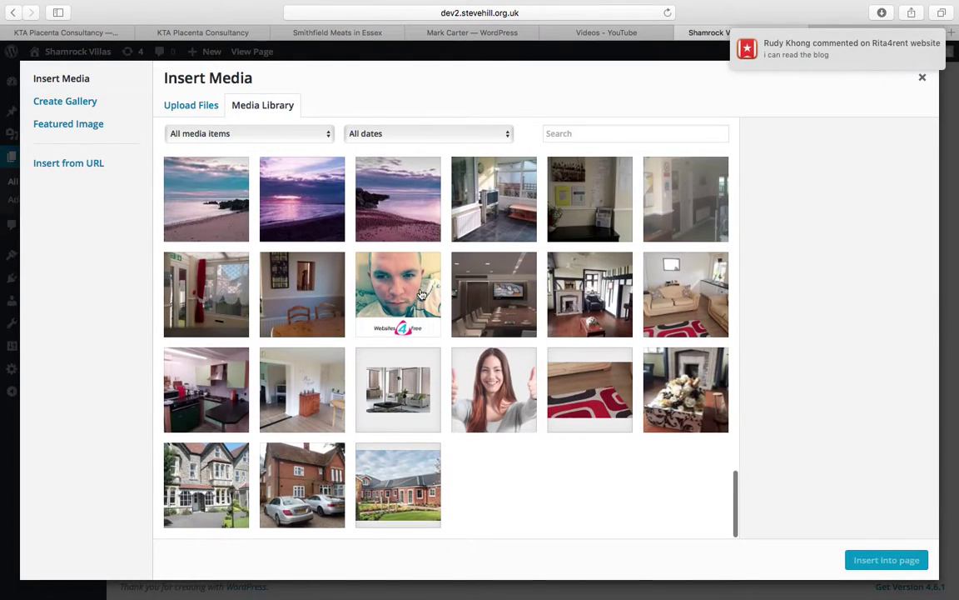
left_click(385, 279)
left_click(884, 563)
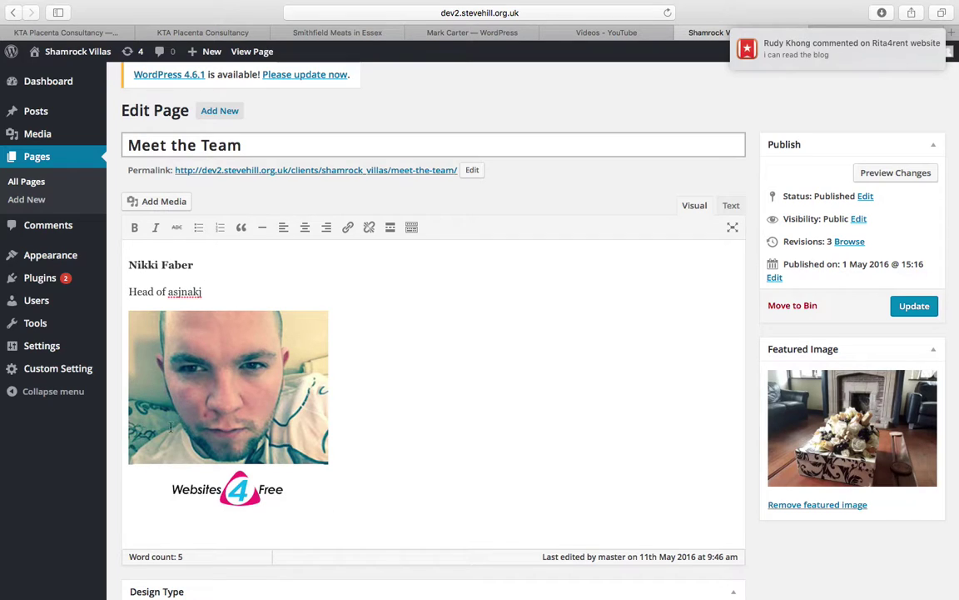
Step: Add test lines 'AKsmklamdsalkmsd' and 'aksnda' below the photo
key("Return")
key("Return")
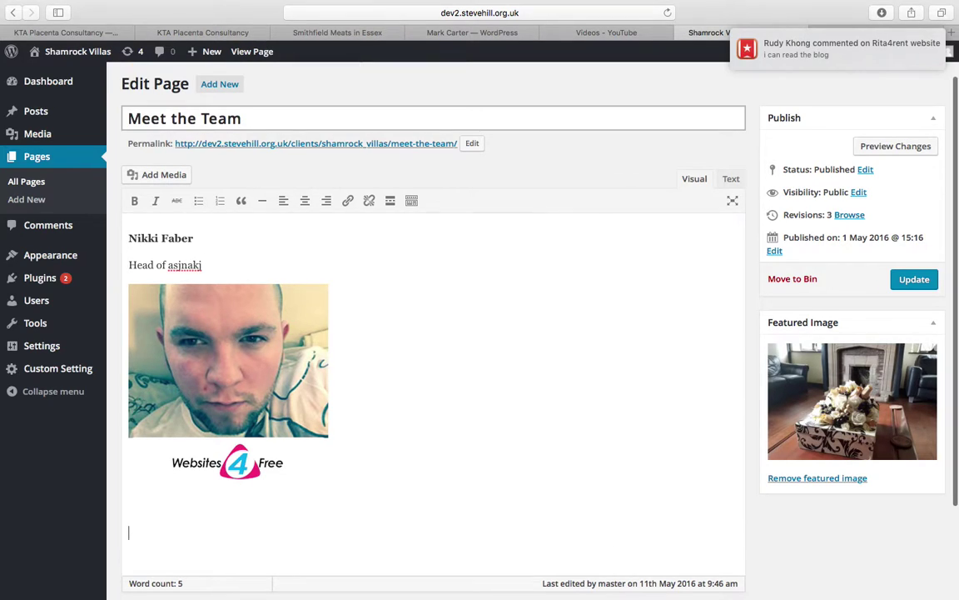
type("AKsmklamdsalkmsd")
key("Return")
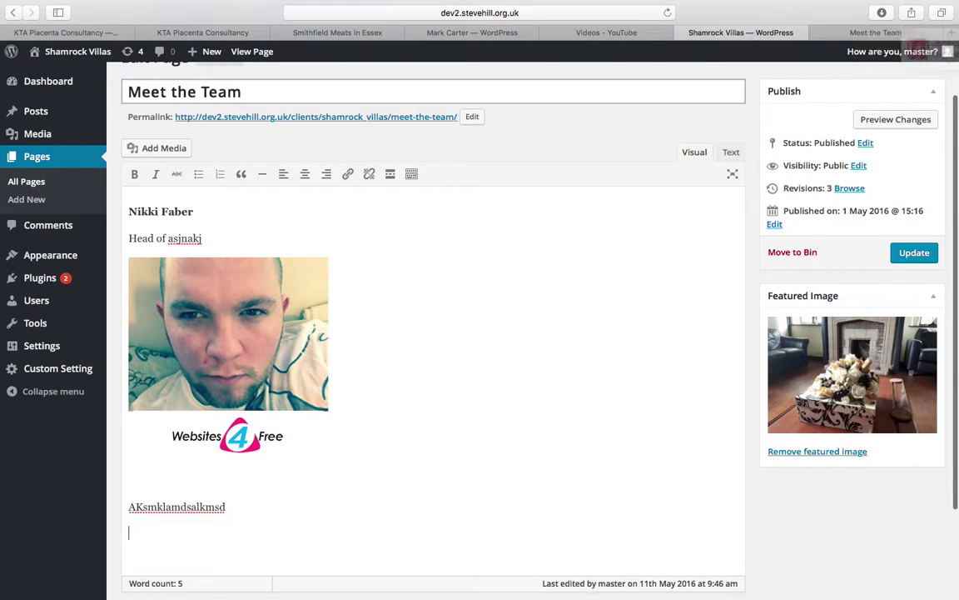
type("aksnda")
key("Return")
type("asd")
key("BackSpace")
key("BackSpace")
key("BackSpace")
key("BackSpace")
key("BackSpace")
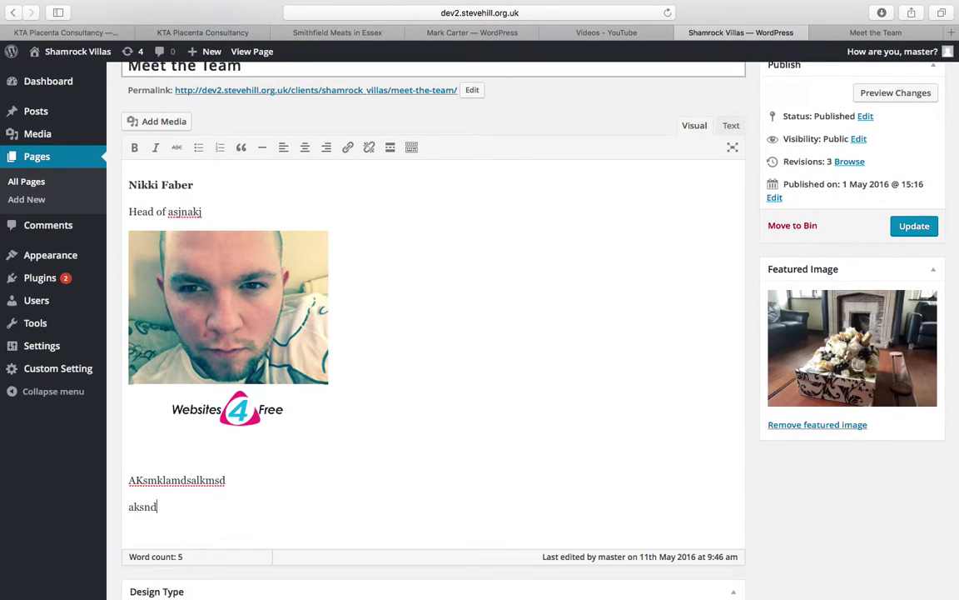
scroll(407, 434, "up", 3)
Step: Leave the page editor and view the live site's Testimonials page
key("super+r")
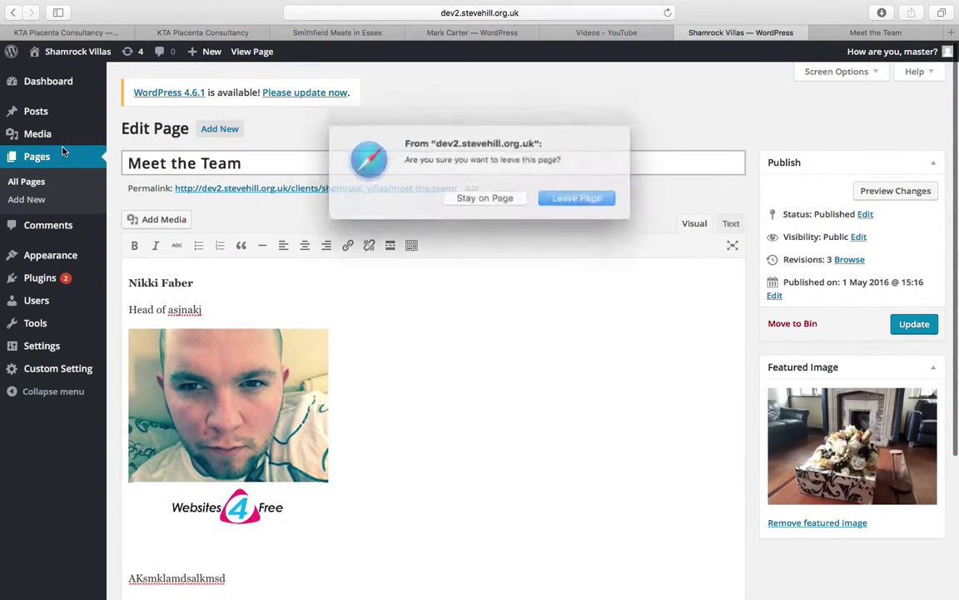
left_click(569, 195)
left_click(874, 33)
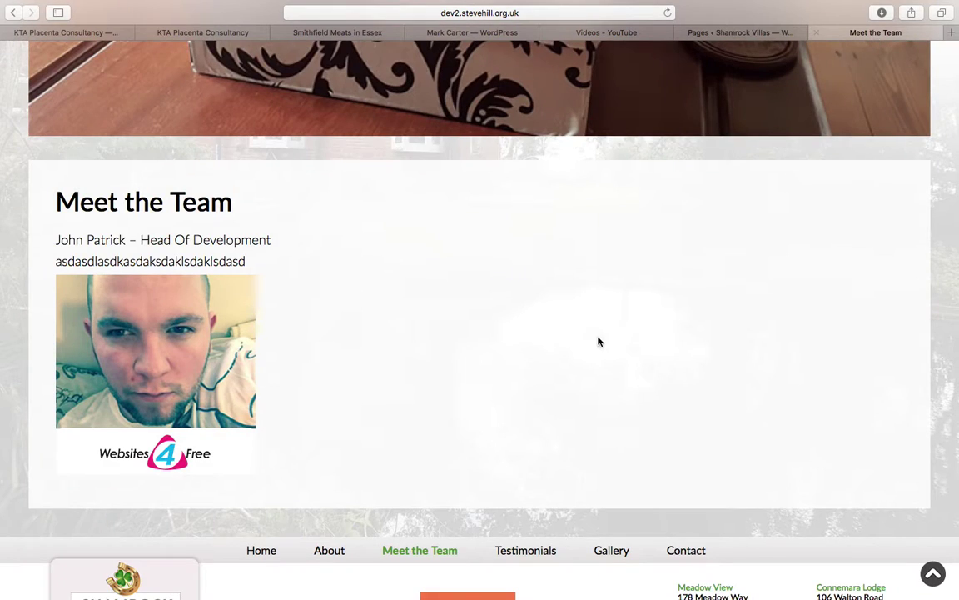
scroll(598, 341, "up", 10)
left_click(483, 115)
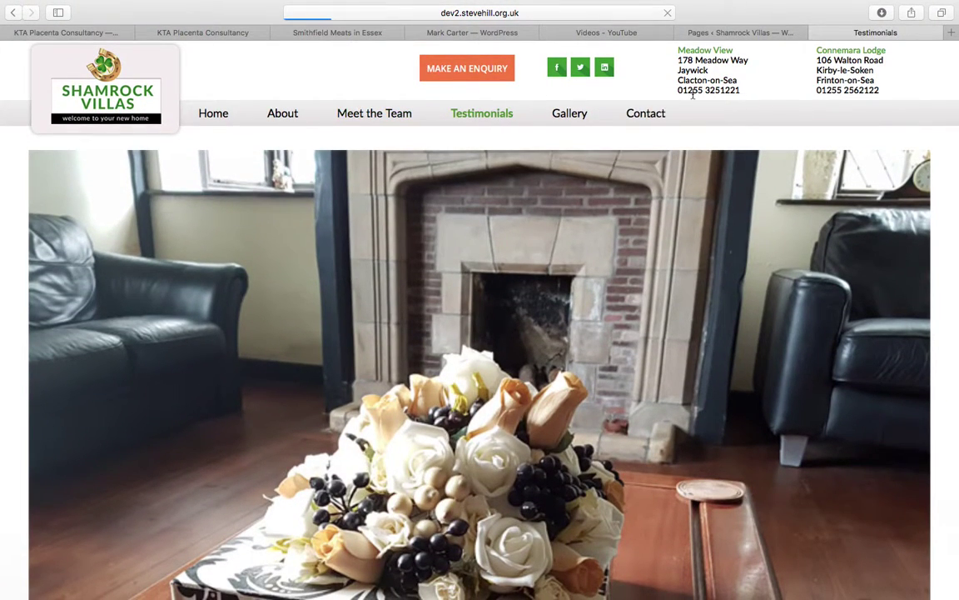
Step: Look at the Connemara Lodge editor, then the live Home and Meadow View pages
left_click(691, 33)
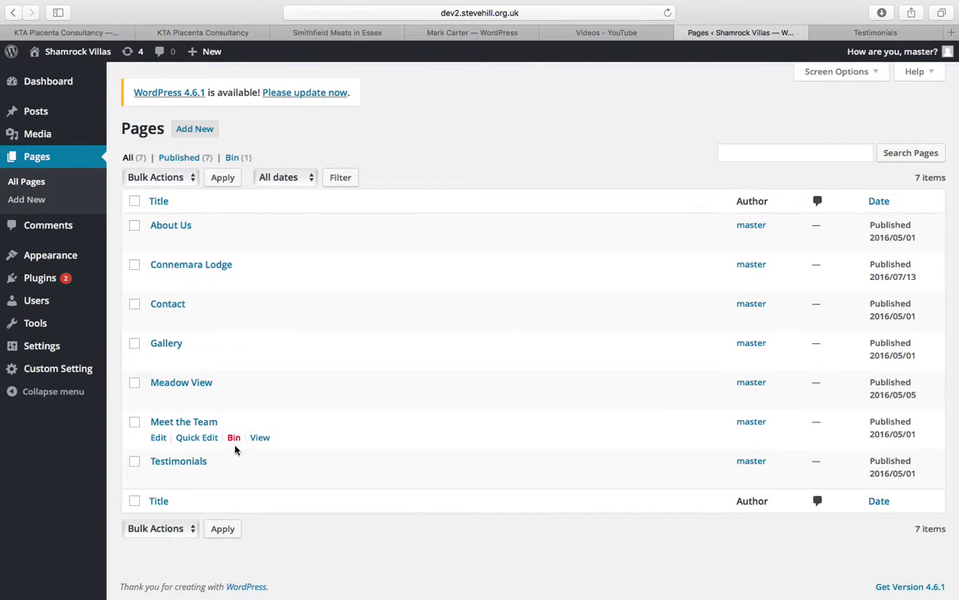
left_click(197, 266)
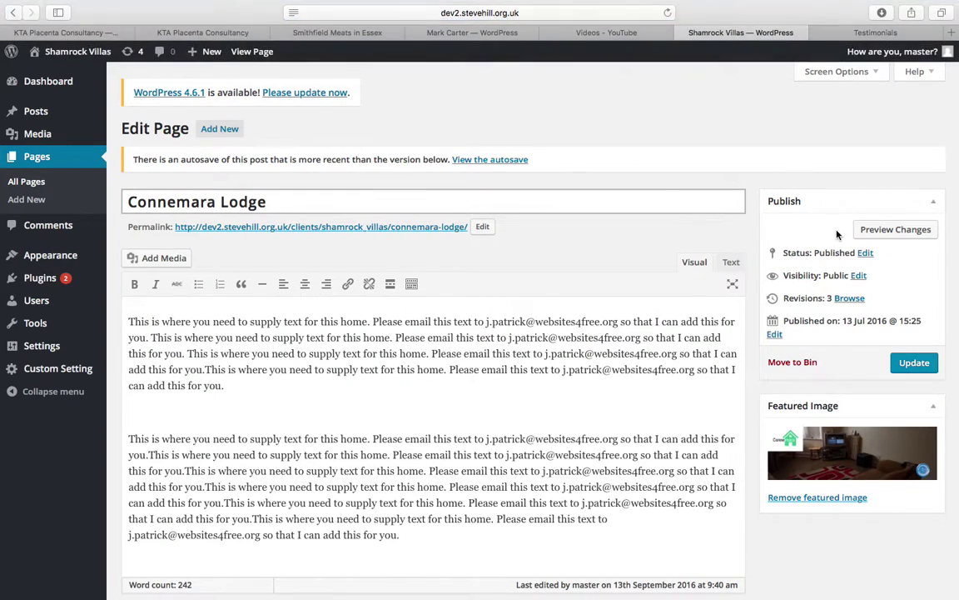
left_click(875, 32)
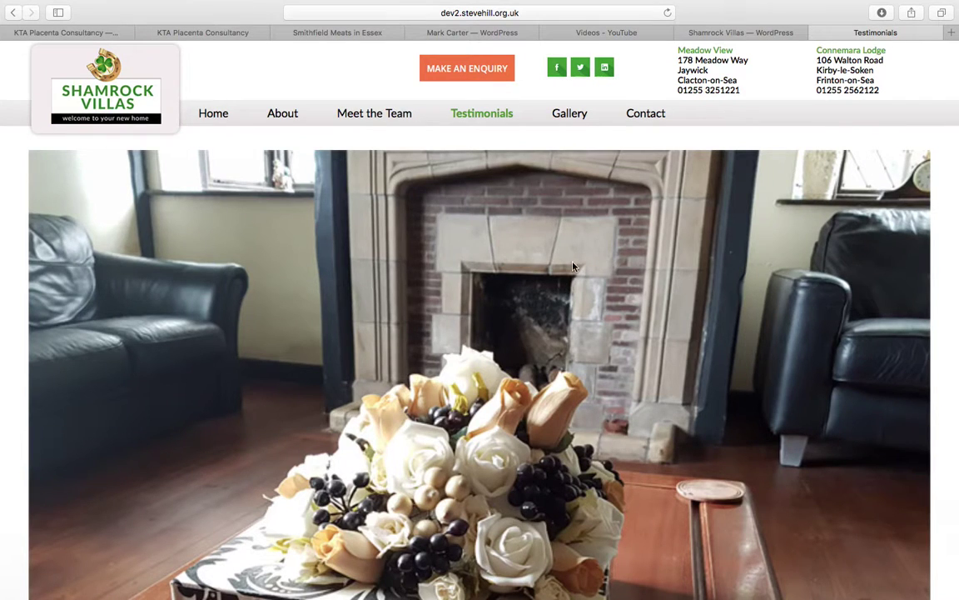
left_click(223, 118)
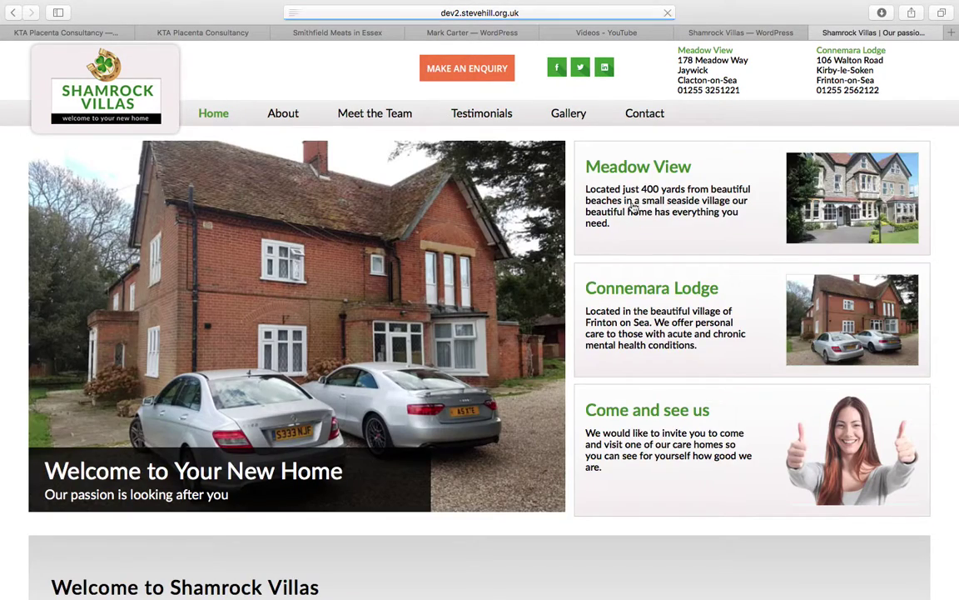
left_click(913, 235)
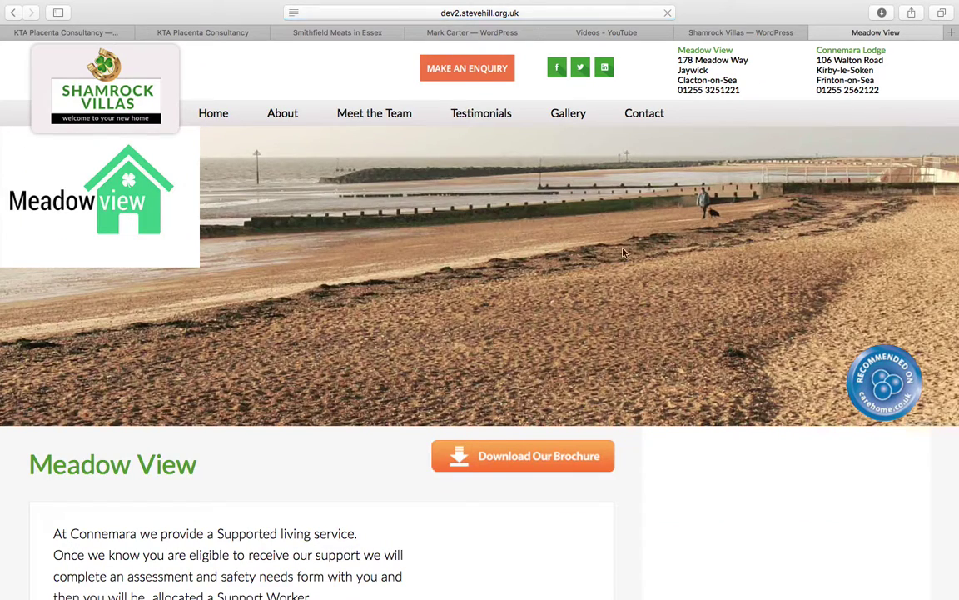
left_click(750, 33)
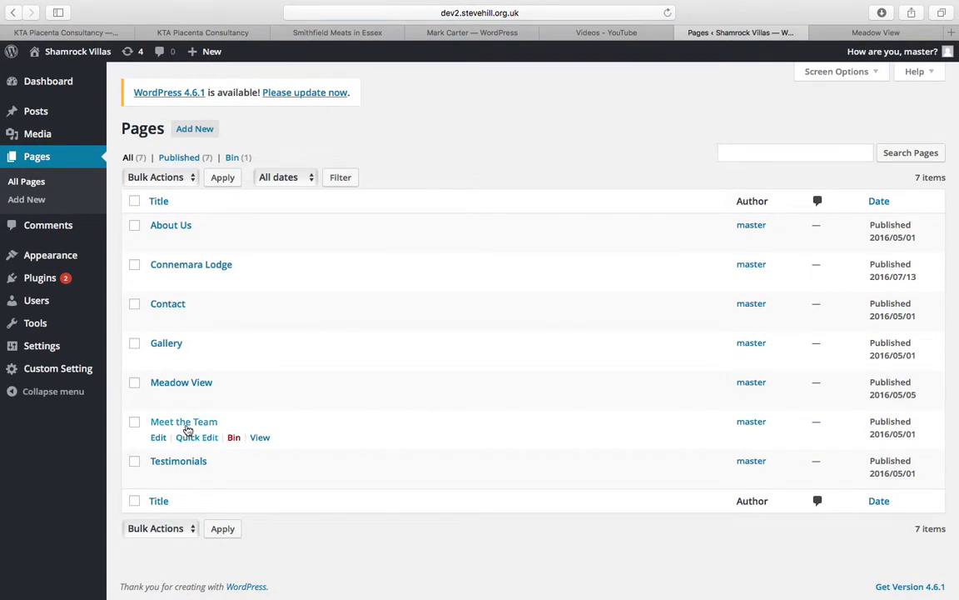
Step: Open Meadow View in the editor and compare its text and assistance list with the live page
left_click(184, 381)
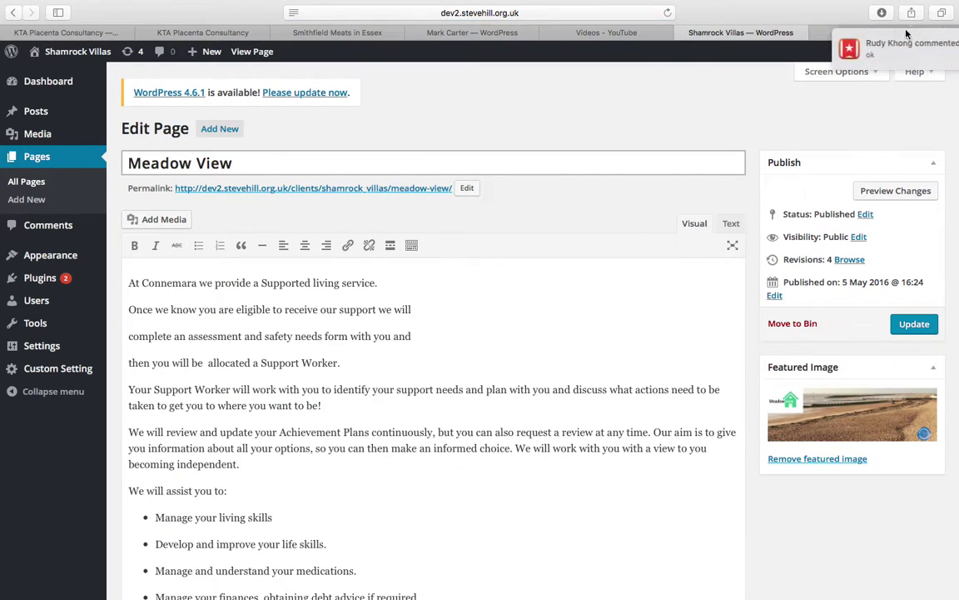
mouse_move(957, 58)
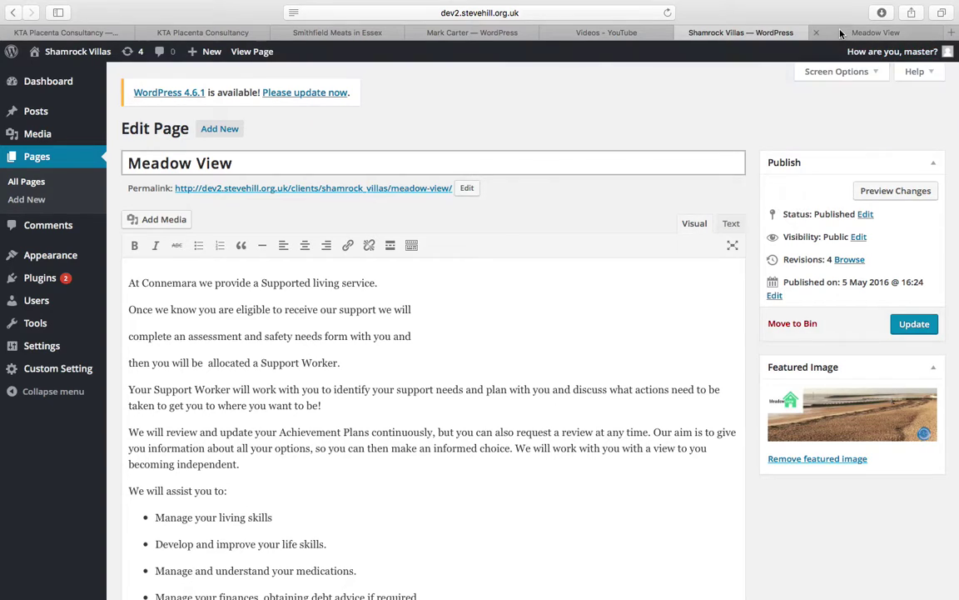
left_click(866, 33)
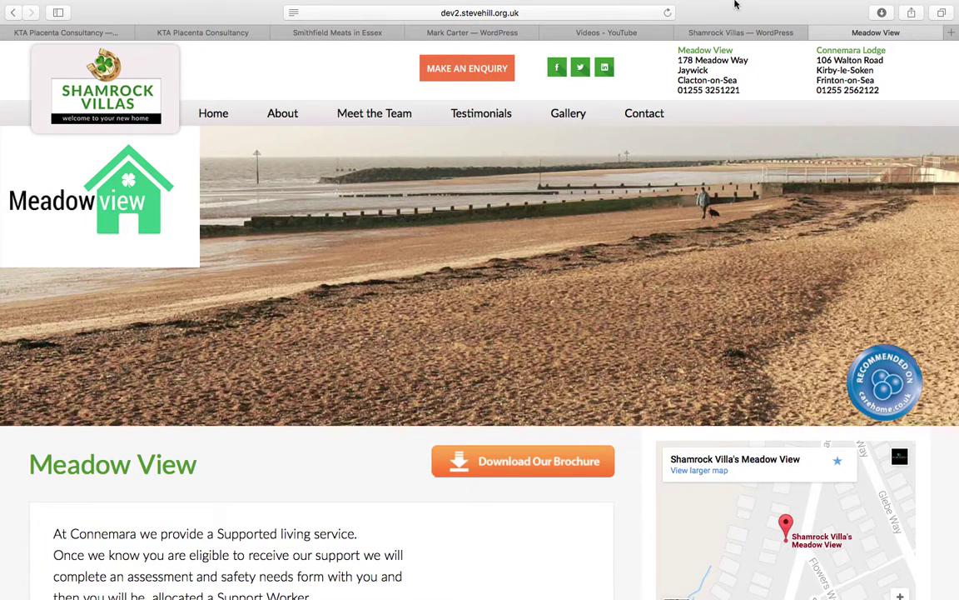
left_click(738, 33)
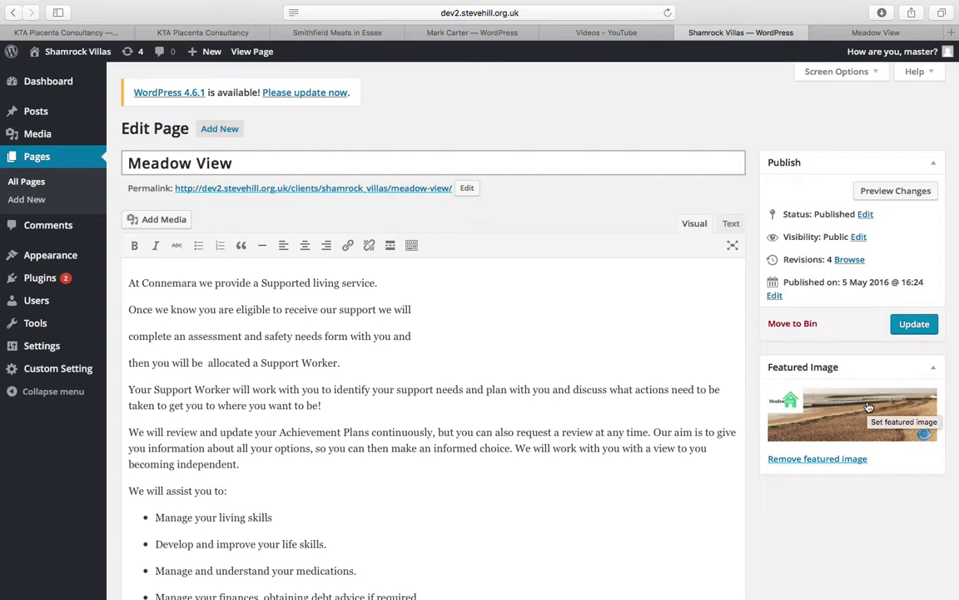
left_click(875, 32)
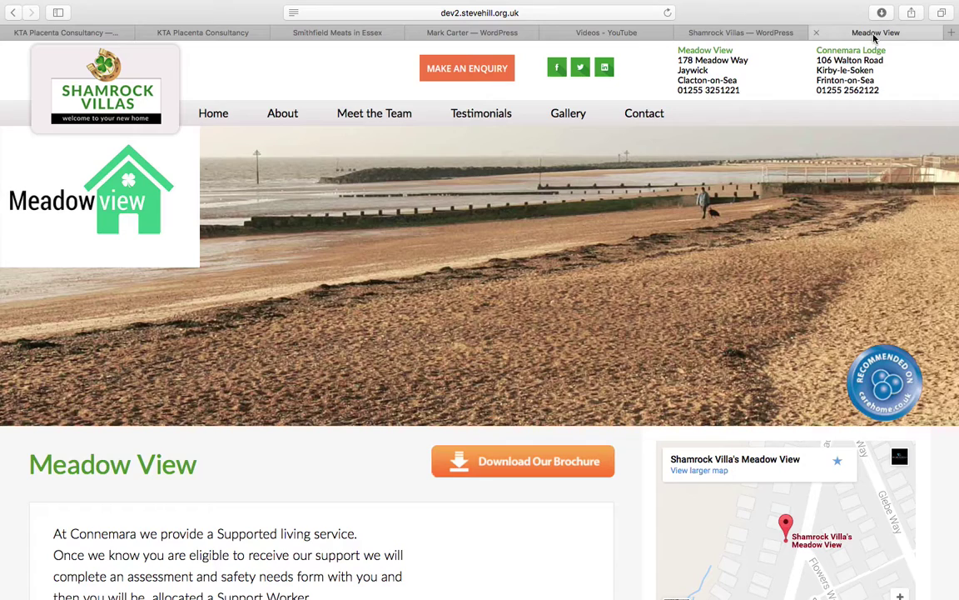
scroll(364, 342, "down", 3)
scroll(364, 341, "down", 2)
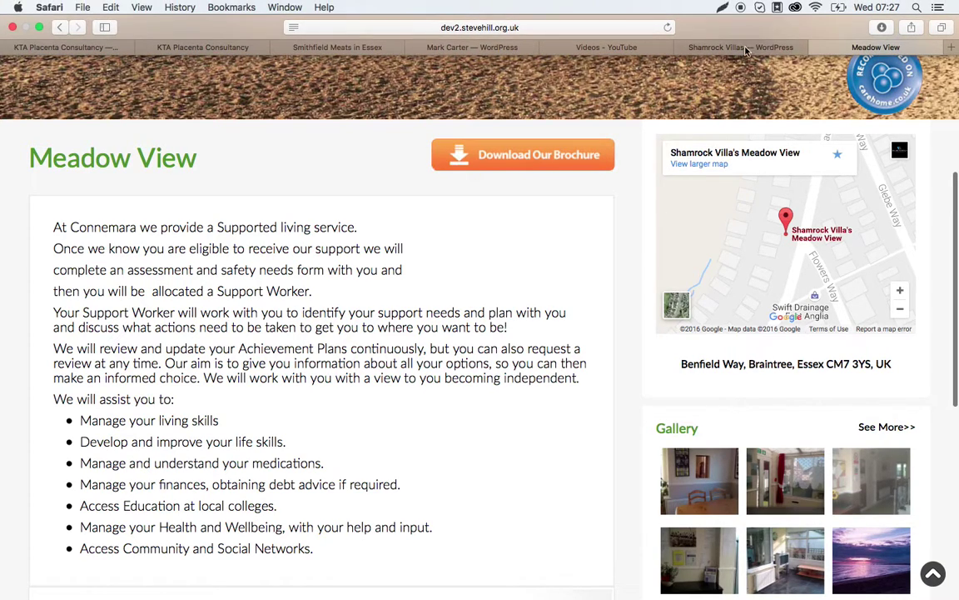
left_click(746, 50)
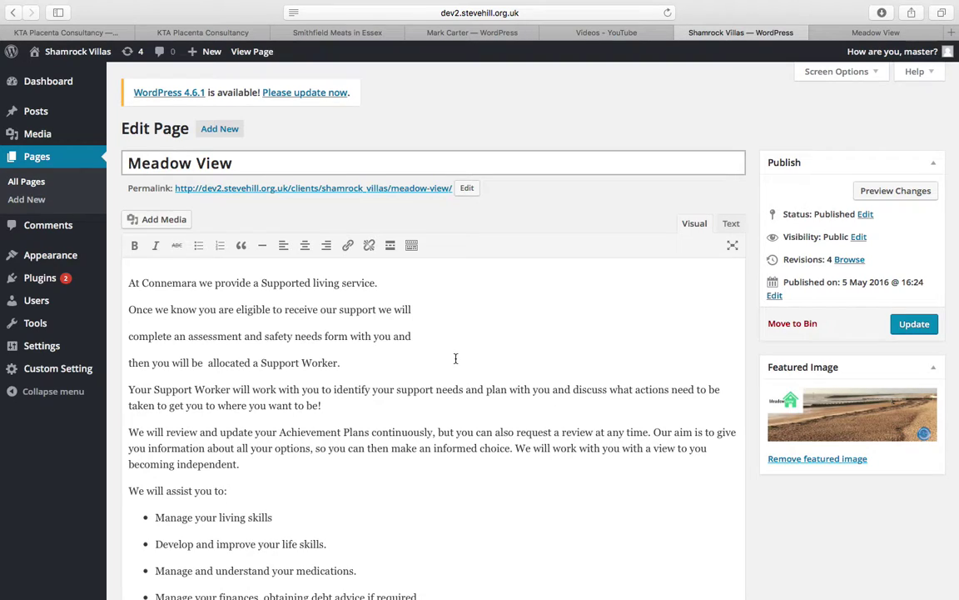
scroll(451, 441, "up", 1)
scroll(302, 333, "down", 5)
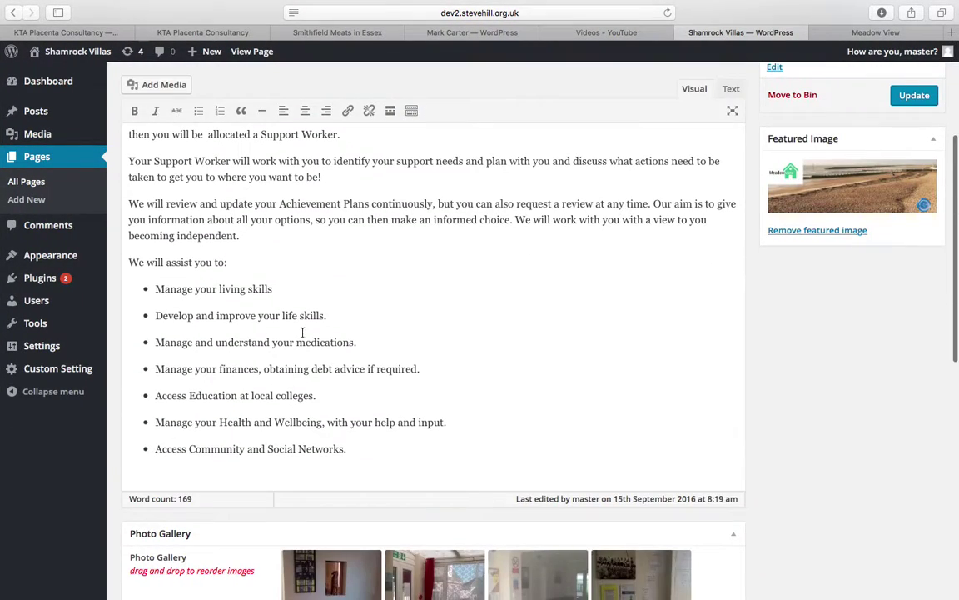
scroll(302, 333, "up", 3)
scroll(303, 333, "up", 2)
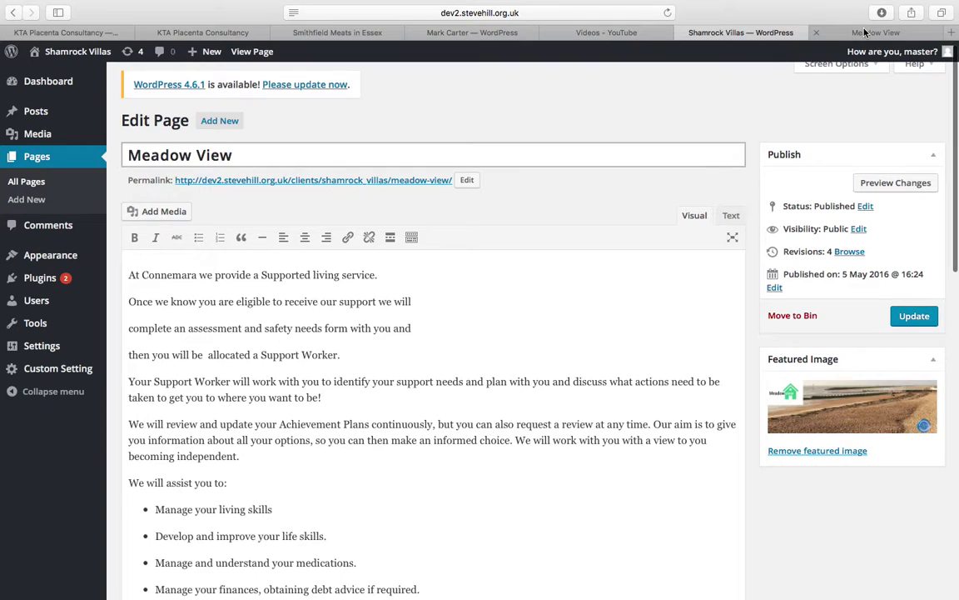
scroll(646, 207, "down", 7)
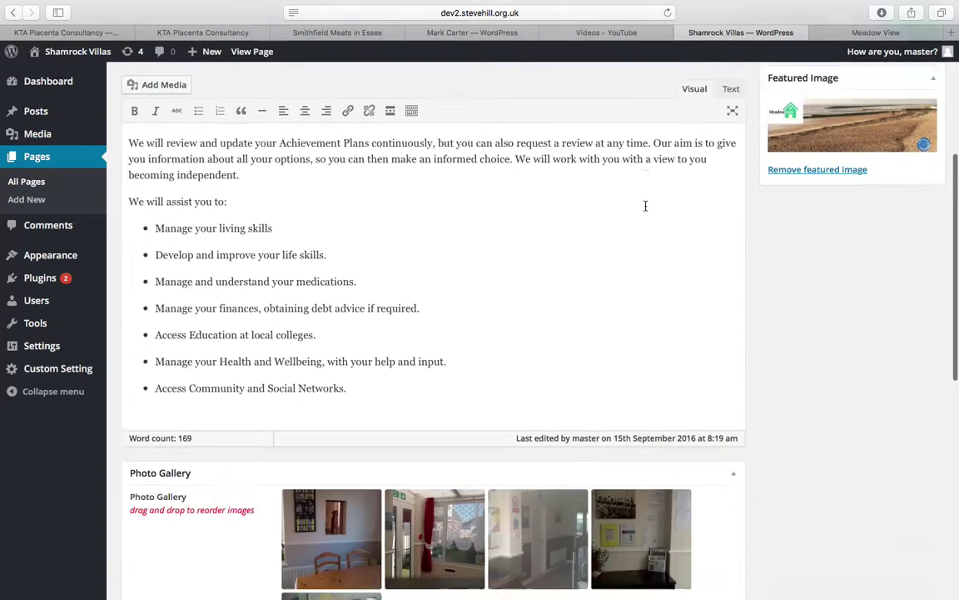
scroll(646, 207, "down", 4)
left_click(844, 35)
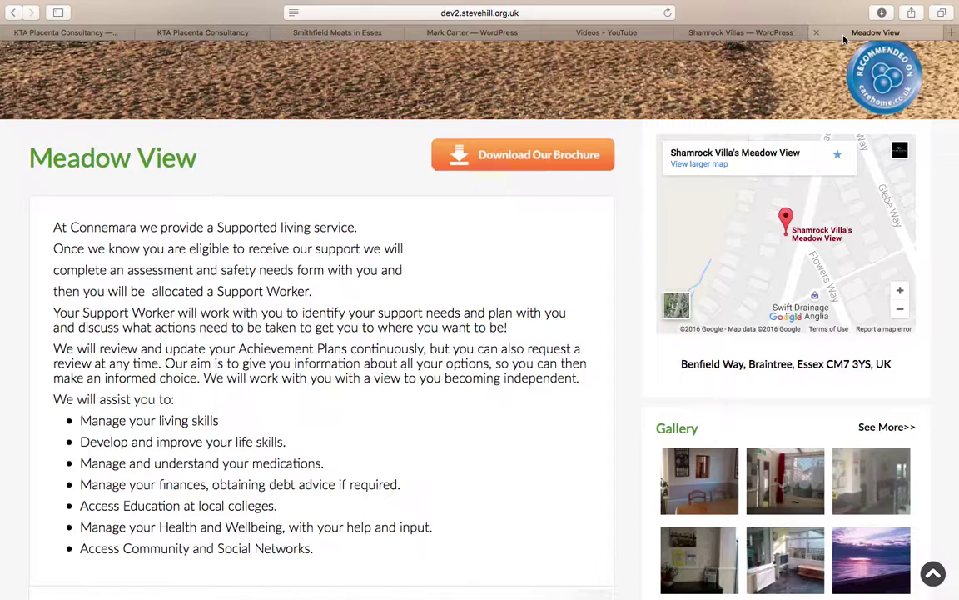
scroll(647, 350, "down", 2)
scroll(658, 374, "down", 5)
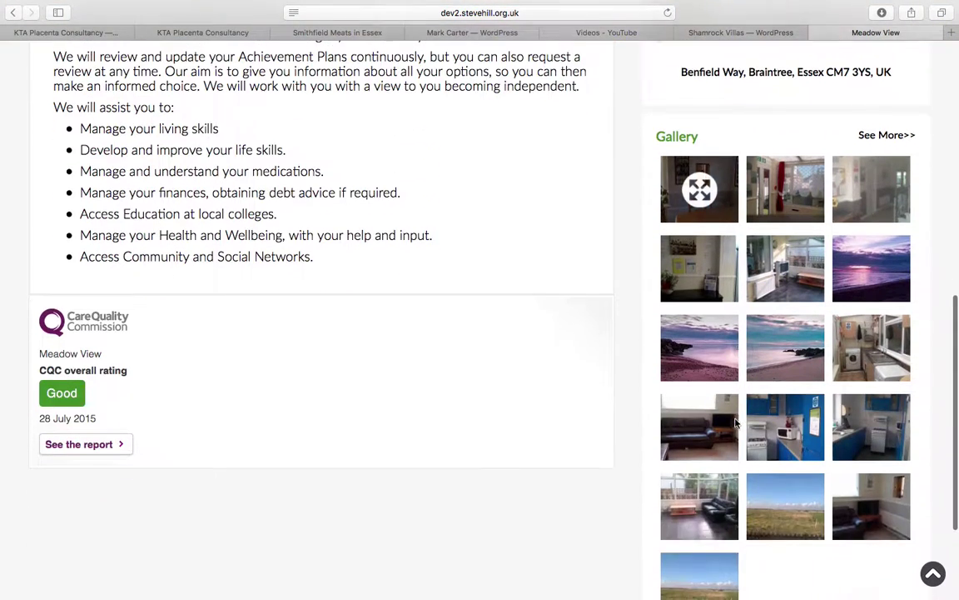
left_click(729, 35)
scroll(432, 327, "down", 6)
scroll(432, 329, "up", 3)
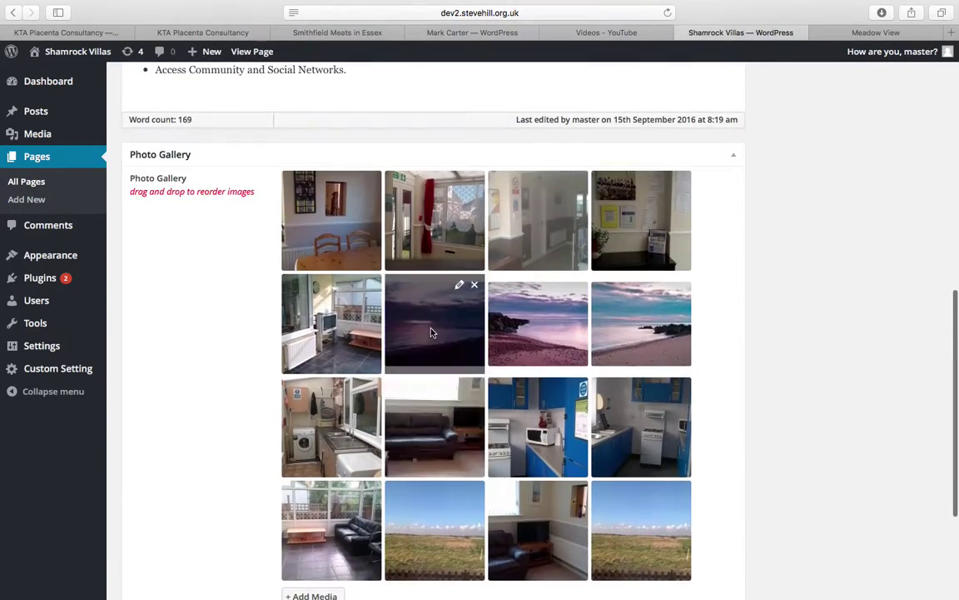
scroll(409, 214, "down", 3)
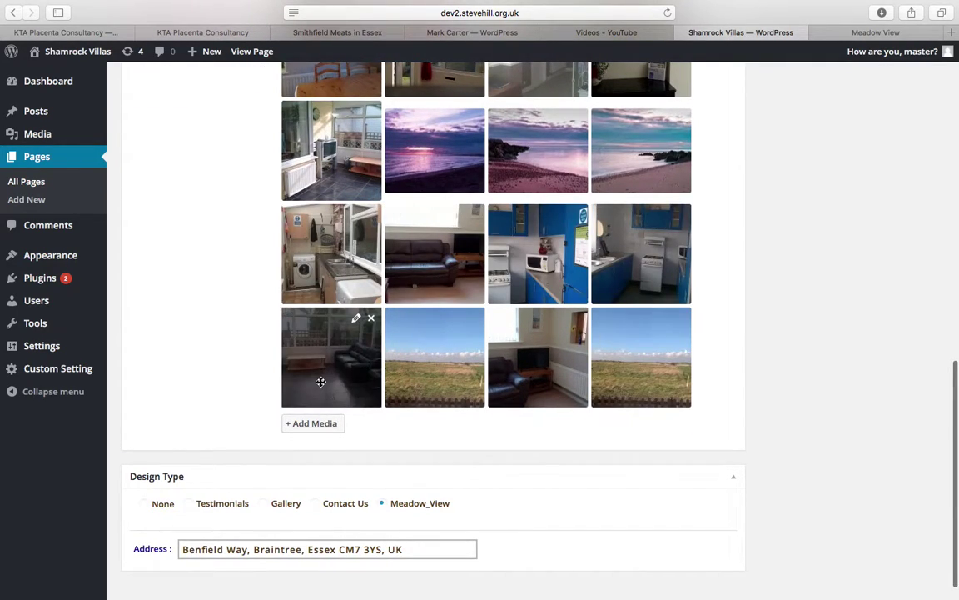
scroll(321, 382, "down", 1)
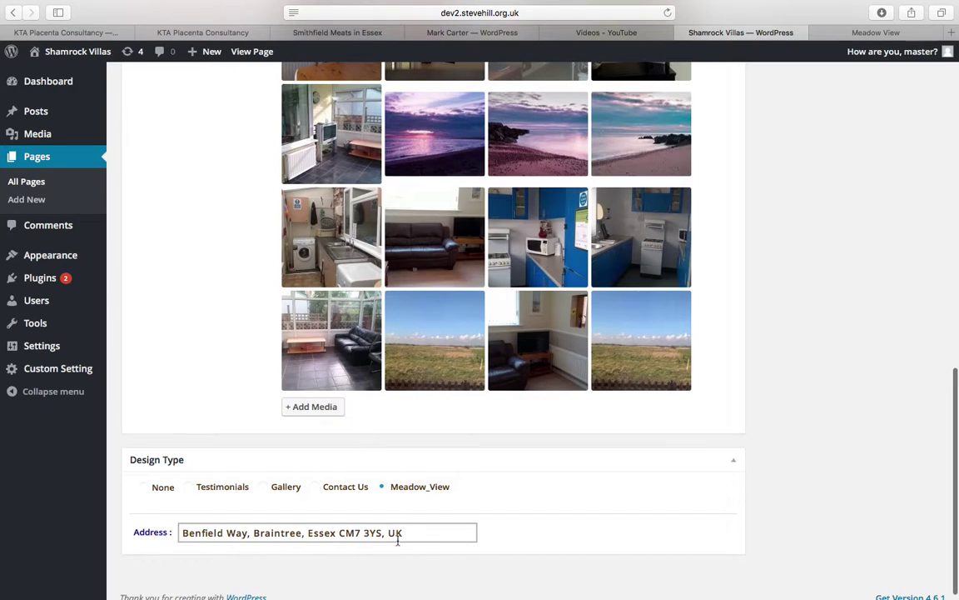
left_click(875, 32)
scroll(713, 340, "up", 10)
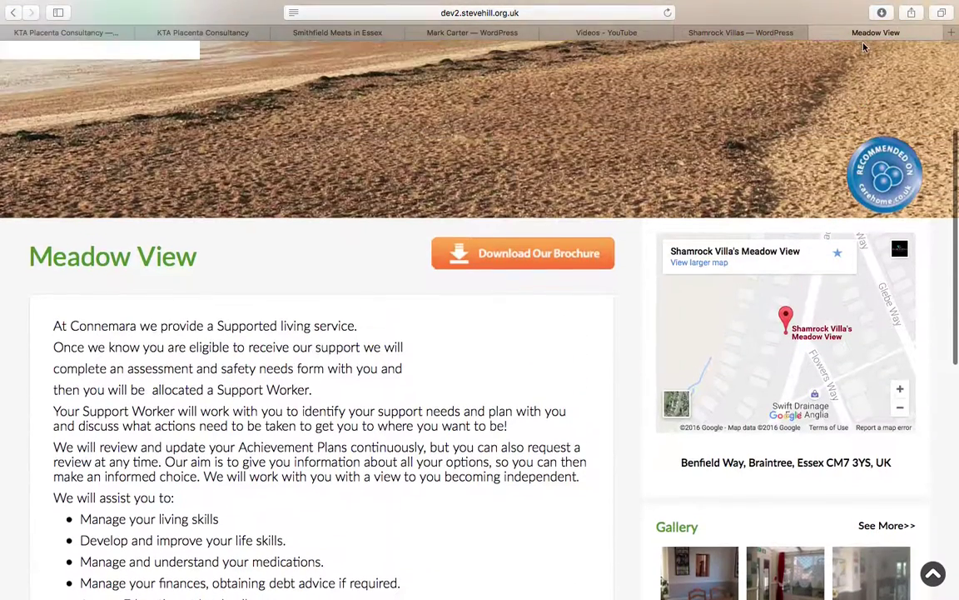
left_click(774, 38)
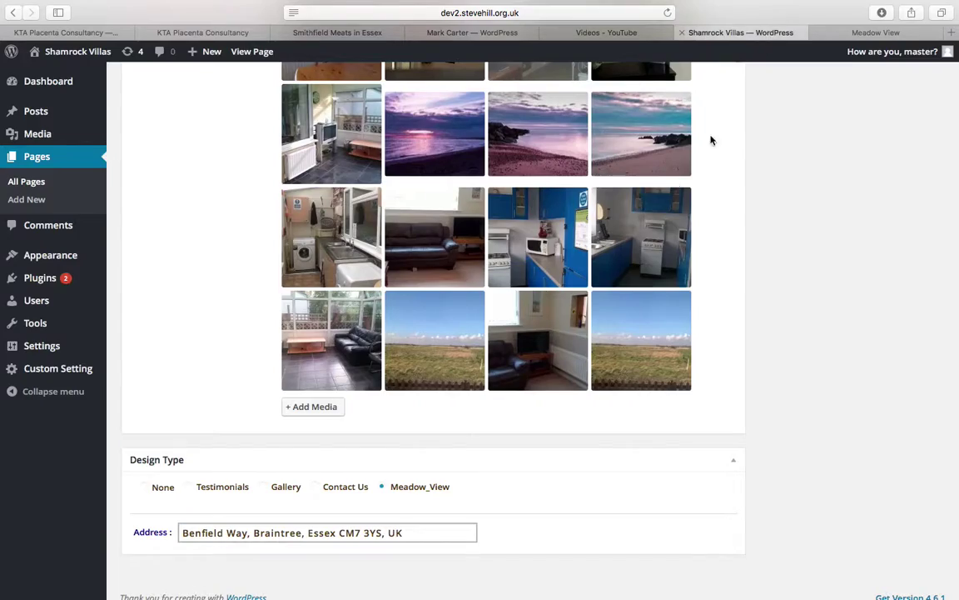
scroll(711, 139, "down", 1)
left_click(422, 523)
left_click_drag(360, 511, 227, 492)
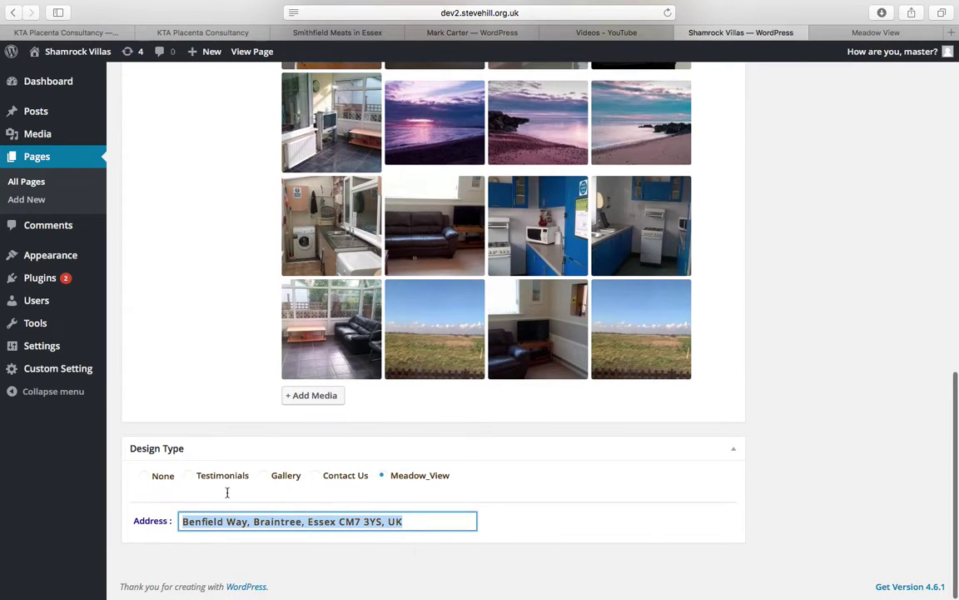
left_click(458, 518)
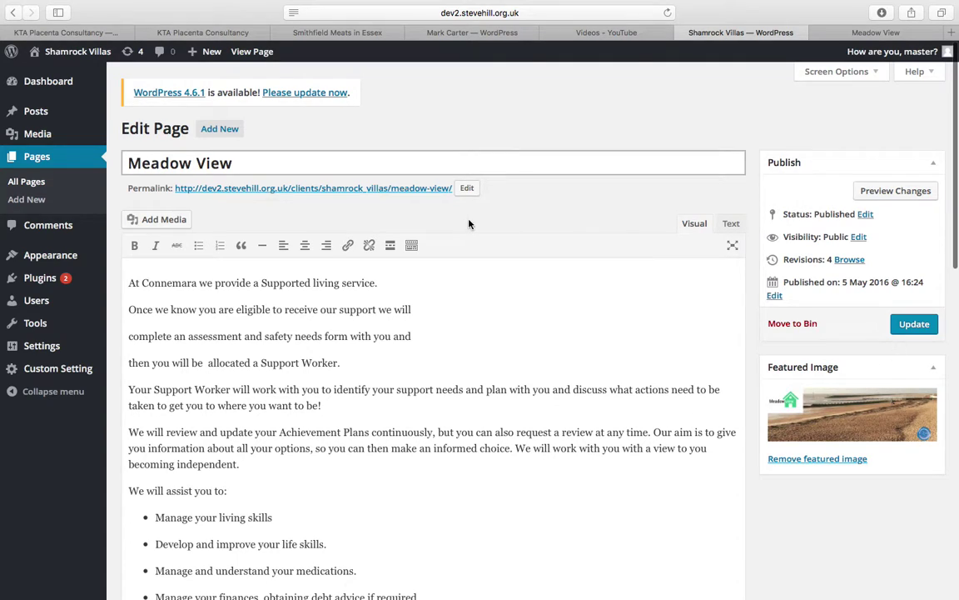
Step: Open Connemara Lodge from the Pages list and review its Photo Gallery and Design Type boxes
left_click(60, 163)
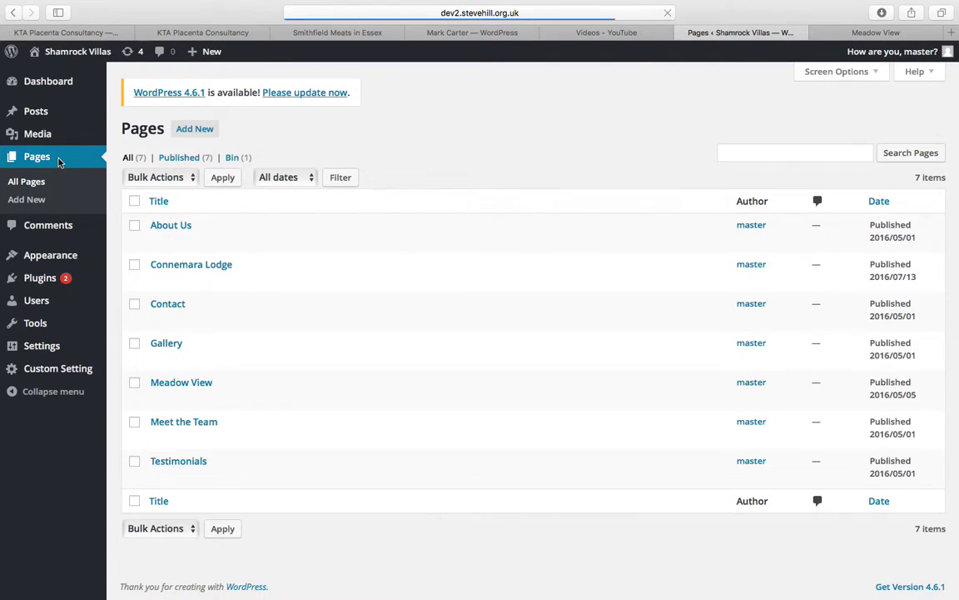
left_click(190, 264)
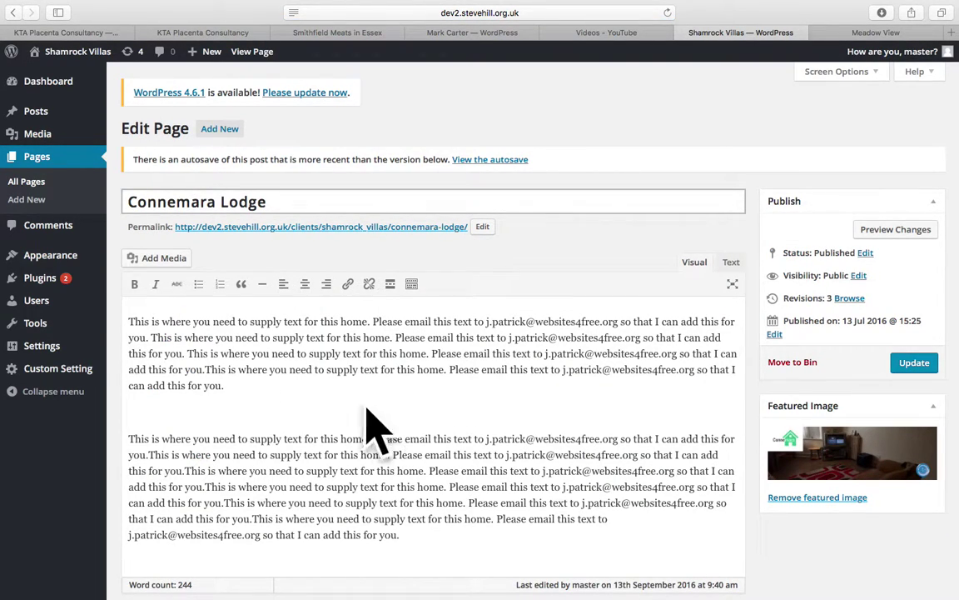
scroll(375, 368, "down", 5)
scroll(559, 395, "down", 10)
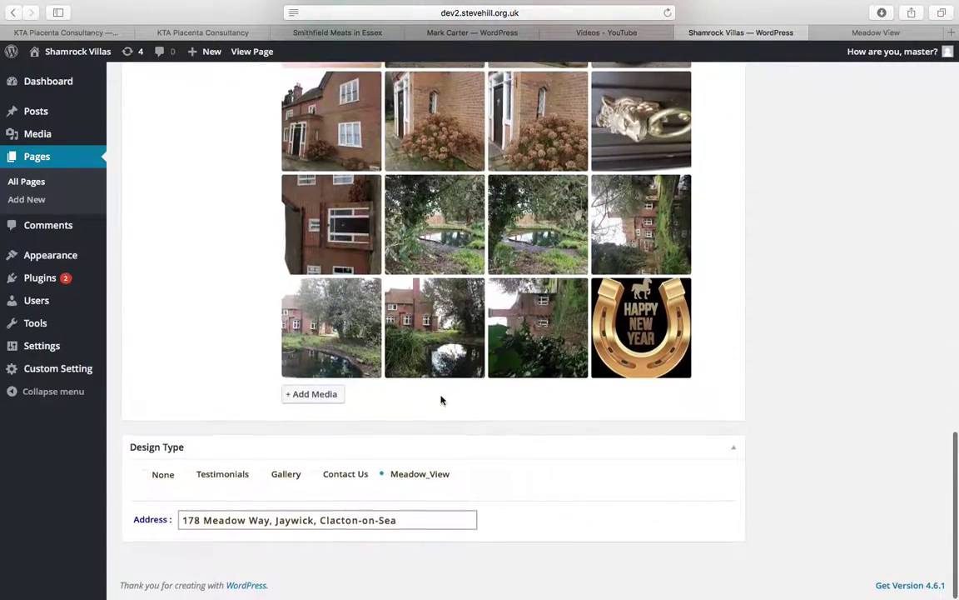
scroll(359, 512, "up", 15)
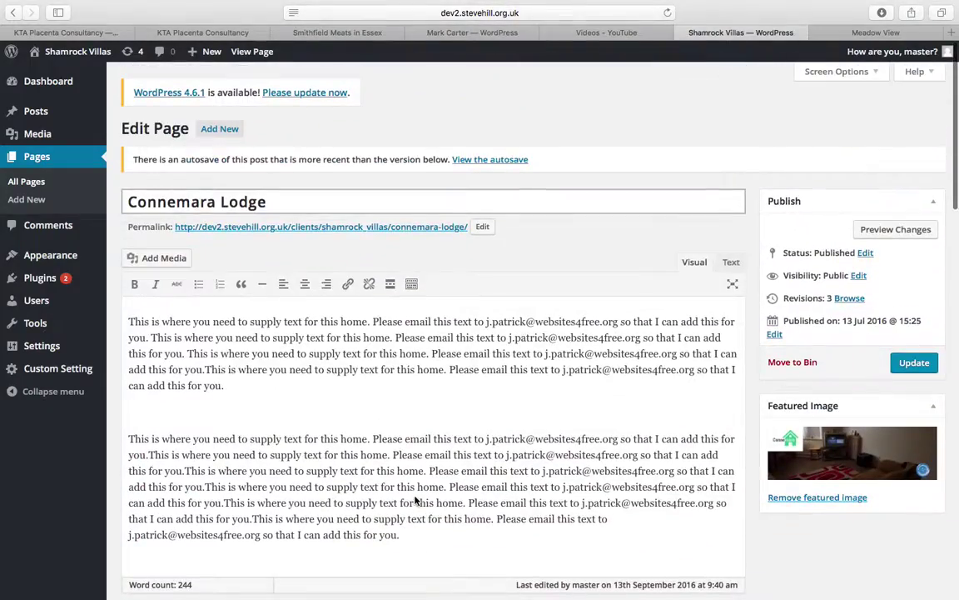
scroll(416, 501, "down", 2)
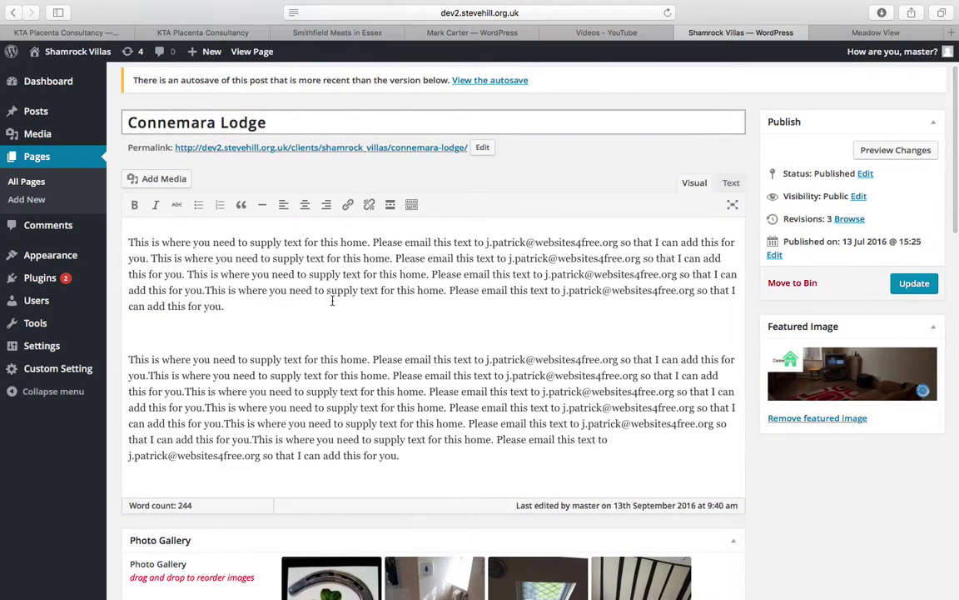